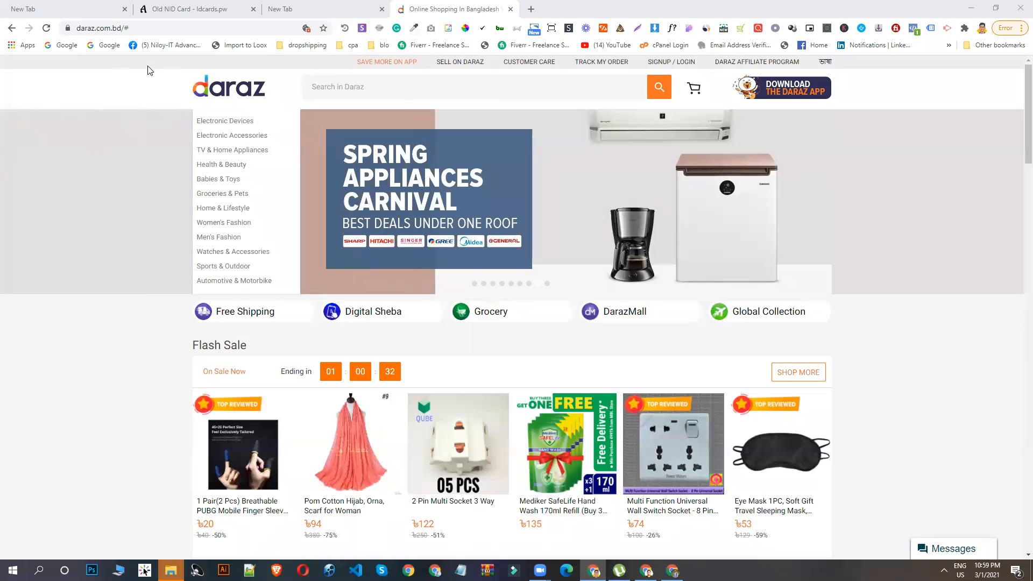
- Inspect the Daraz home page's pixels with Facebook Pixel Helper and open the Pom Cotton Hijab flash-sale product page
{"action": "left_click", "coordinate": [915, 30]}
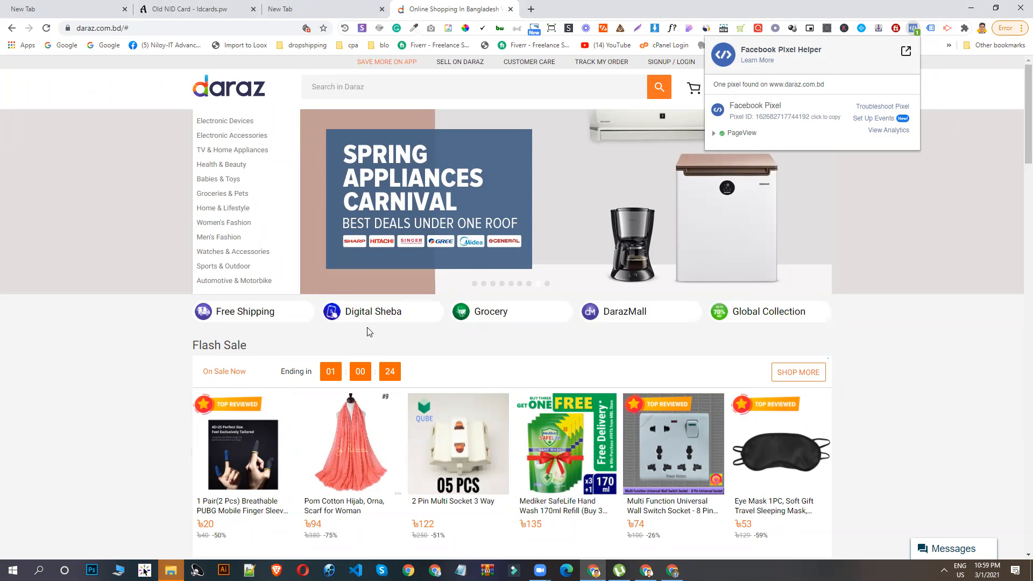
{"action": "scroll", "coordinate": [380, 330], "scroll_direction": "down", "scroll_amount": 1}
{"action": "scroll", "coordinate": [381, 330], "scroll_direction": "down", "scroll_amount": 4}
{"action": "left_click", "coordinate": [362, 232]}
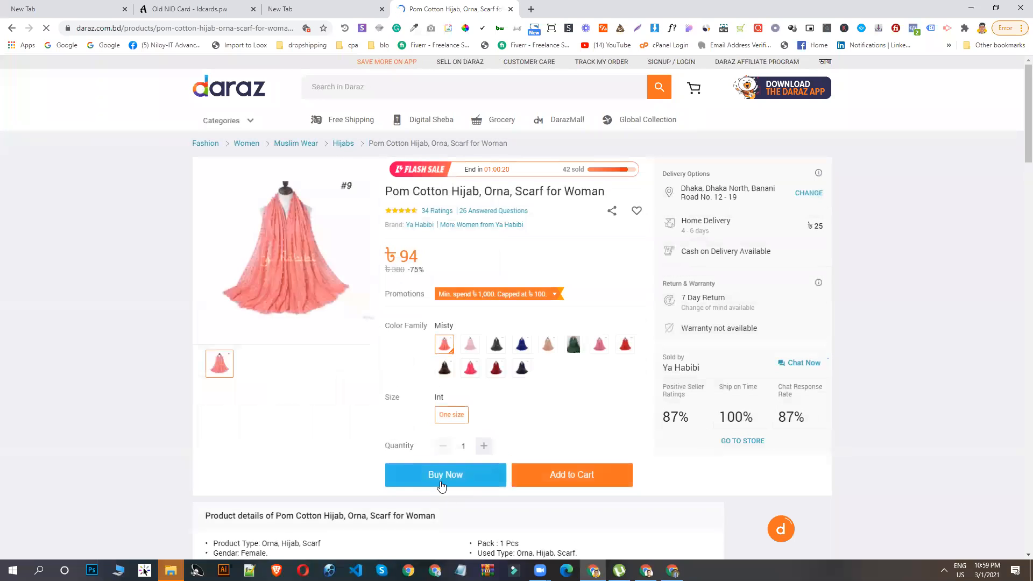
- Try to buy the Pom Cotton Hijab immediately and dismiss the login dialog
{"action": "left_click", "coordinate": [440, 481]}
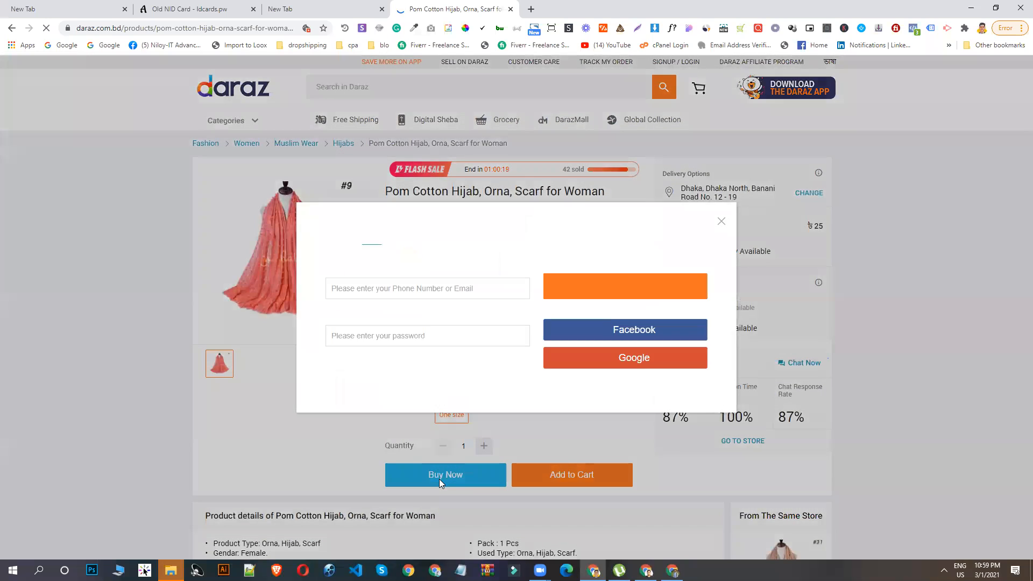
{"action": "left_click", "coordinate": [722, 221]}
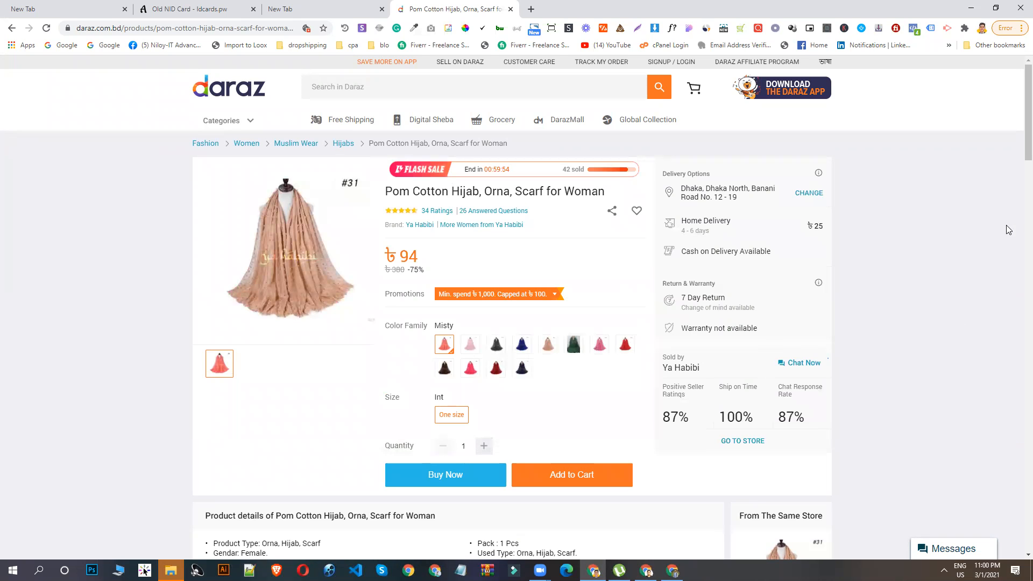
- Expand the hijab's full product details, review its specifications, and return to the start of the product page
{"action": "scroll", "coordinate": [777, 277], "scroll_direction": "down", "scroll_amount": 10}
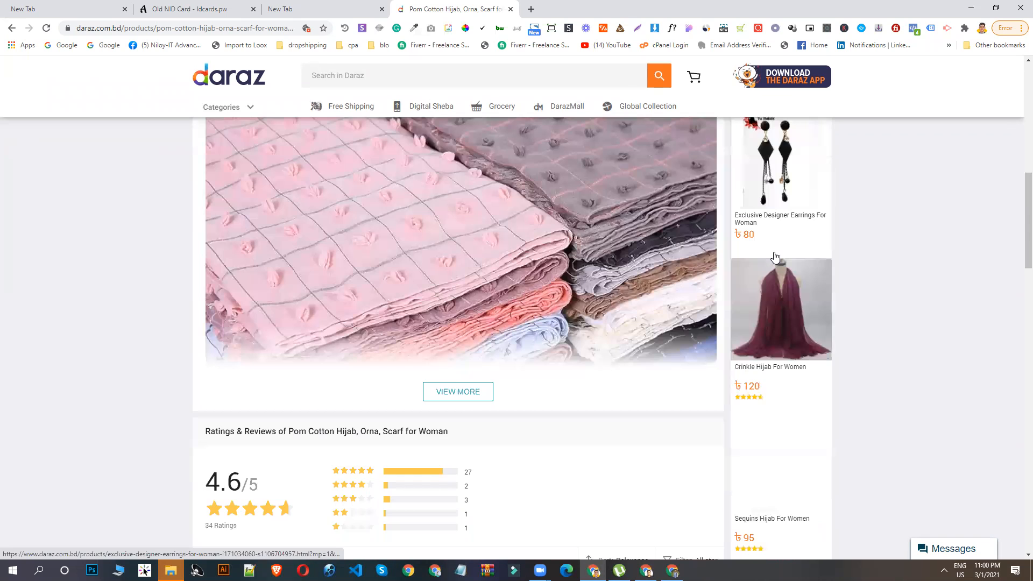
{"action": "scroll", "coordinate": [280, 209], "scroll_direction": "down", "scroll_amount": 4}
{"action": "left_click", "coordinate": [471, 178]}
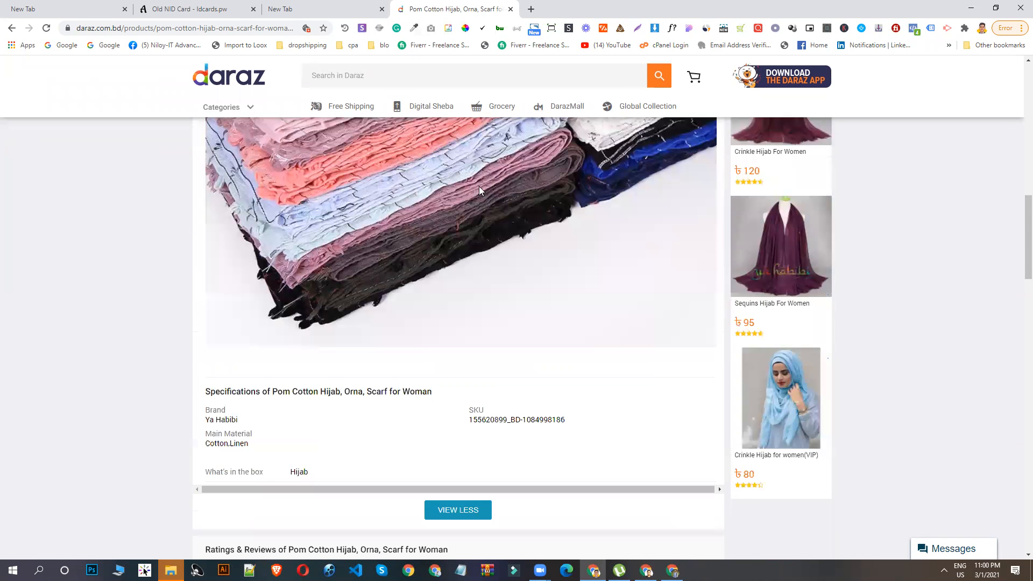
{"action": "scroll", "coordinate": [338, 184], "scroll_direction": "up", "scroll_amount": 15}
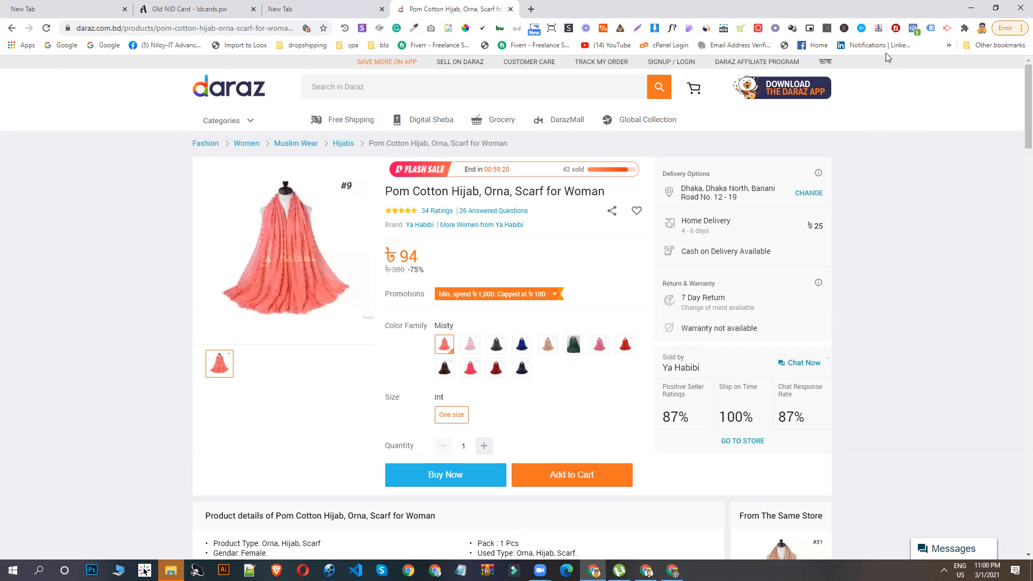
- Open evaly.com.bd in a new browser tab and close the Google Play app promotion overlay
{"action": "left_click", "coordinate": [532, 8]}
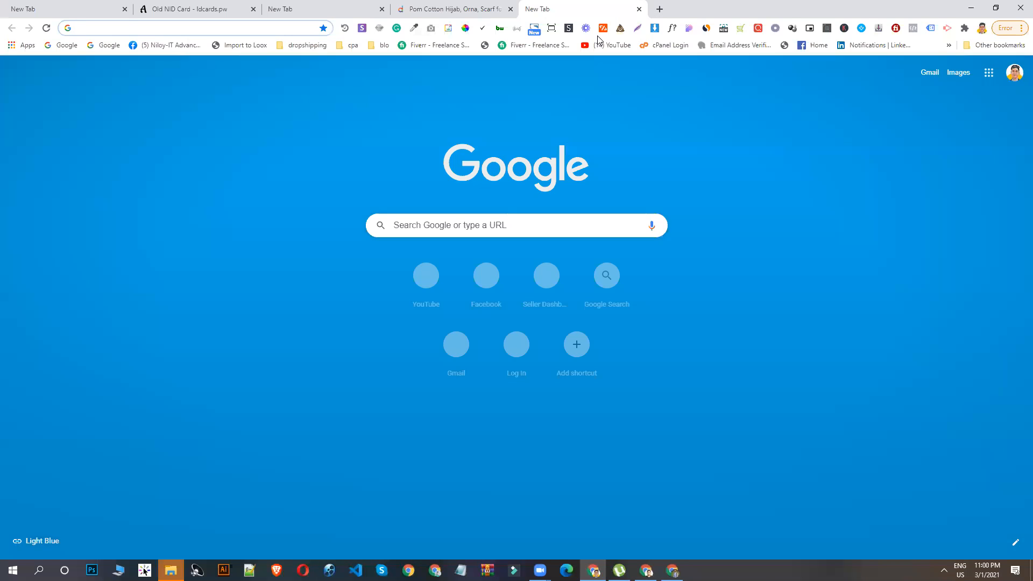
{"action": "type", "text": "EVA"}
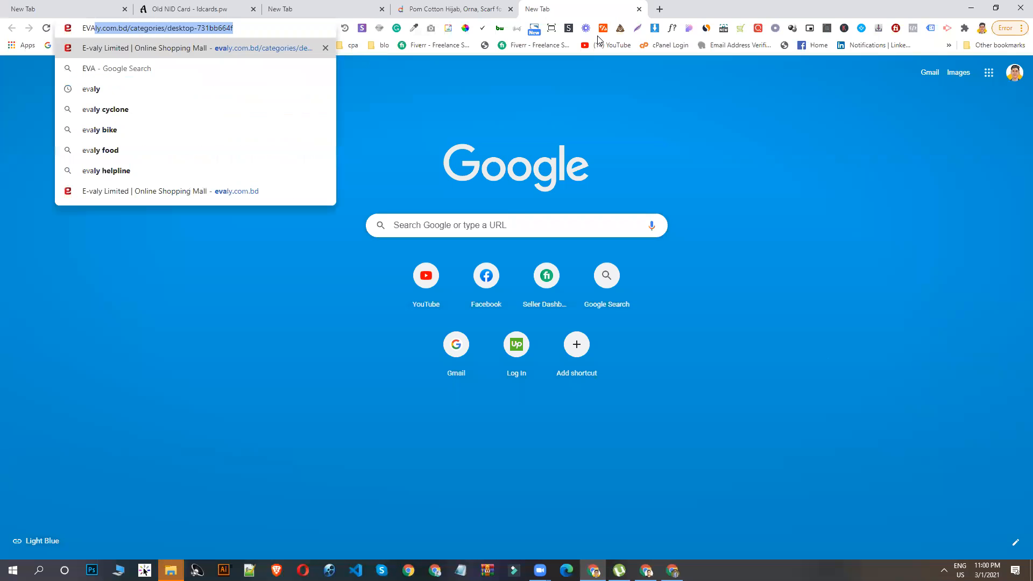
{"action": "left_click", "coordinate": [125, 28]}
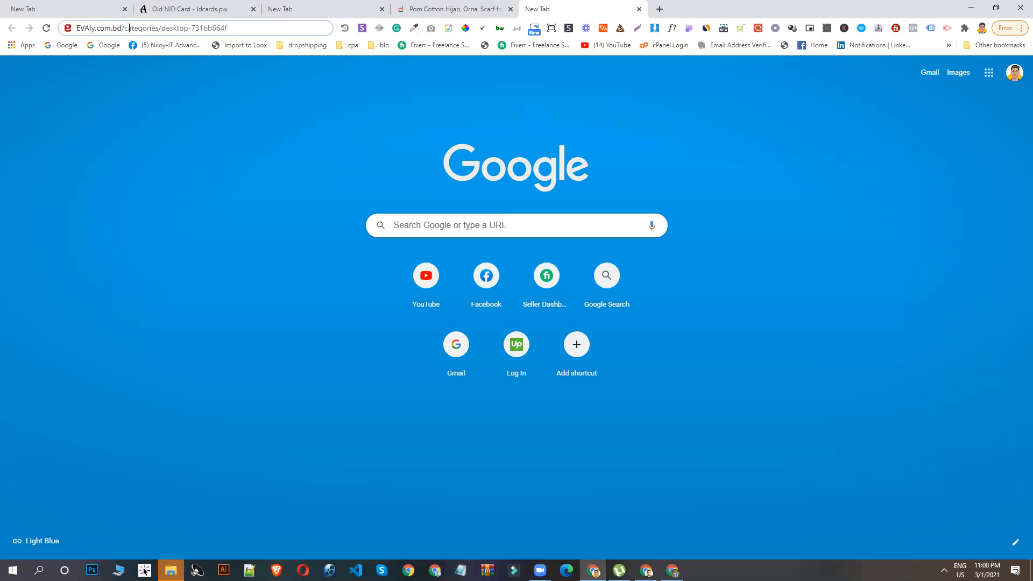
{"action": "left_click_drag", "start_coordinate": [327, 28], "coordinate": [666, 35]}
{"action": "key", "text": "BackSpace"}
{"action": "key", "text": "Return"}
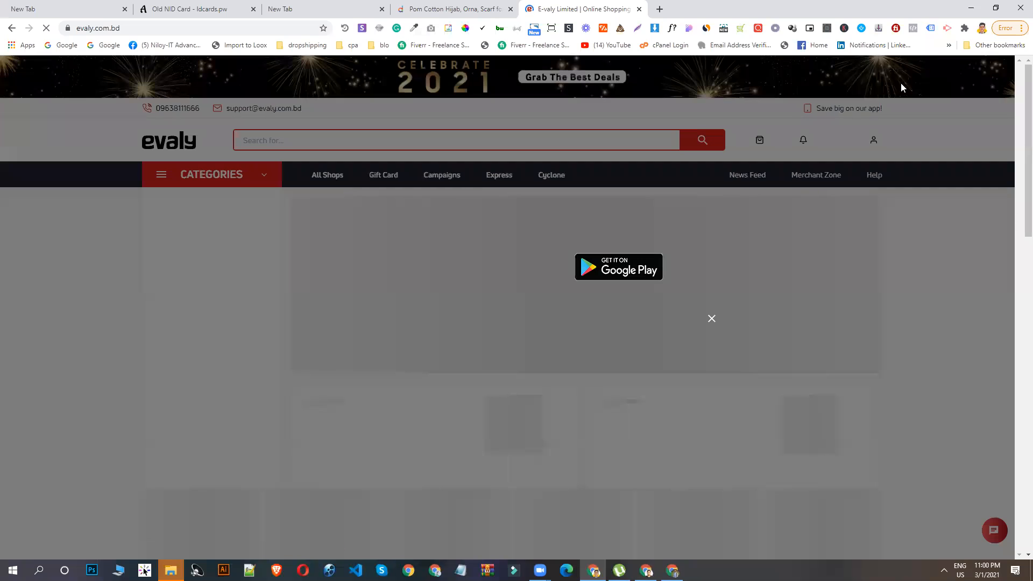
{"action": "left_click", "coordinate": [712, 240]}
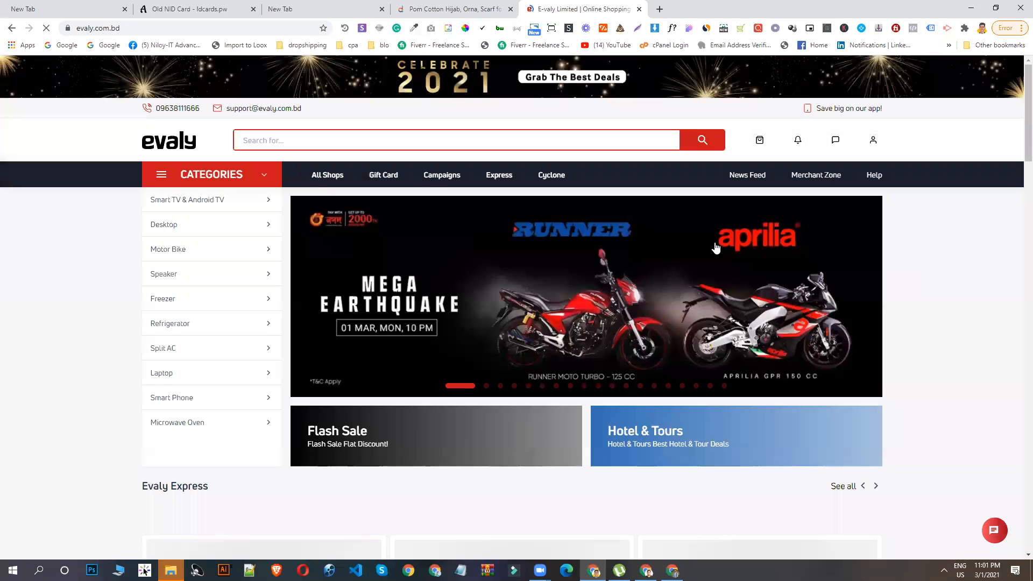
- Inspect the pixels on the Evaly home page with Facebook Pixel Helper
{"action": "scroll", "coordinate": [947, 229], "scroll_direction": "down", "scroll_amount": 15}
{"action": "scroll", "coordinate": [911, 230], "scroll_direction": "up", "scroll_amount": 5}
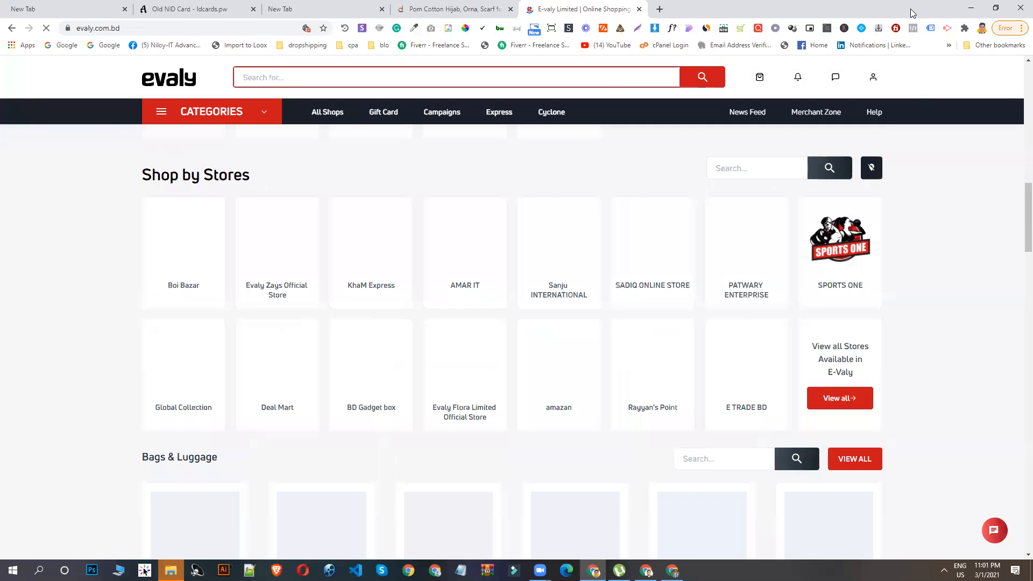
{"action": "left_click", "coordinate": [913, 28]}
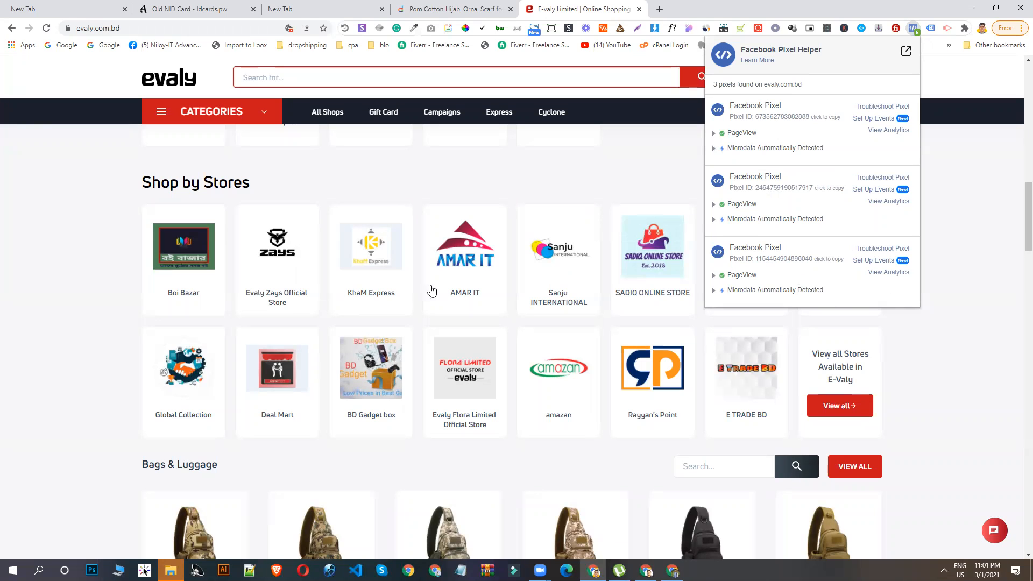
- Browse the Evaly home page's stores, product categories and brands, keeping the Pixel Helper results open, and return to the page's start
{"action": "scroll", "coordinate": [510, 346], "scroll_direction": "down", "scroll_amount": 3}
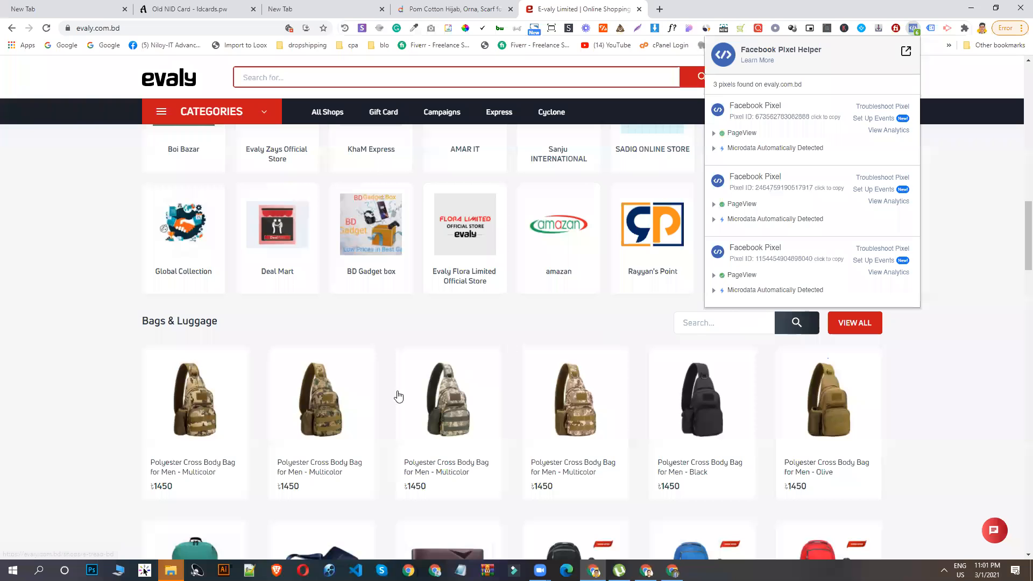
{"action": "scroll", "coordinate": [376, 375], "scroll_direction": "down", "scroll_amount": 10}
{"action": "scroll", "coordinate": [763, 341], "scroll_direction": "down", "scroll_amount": 5}
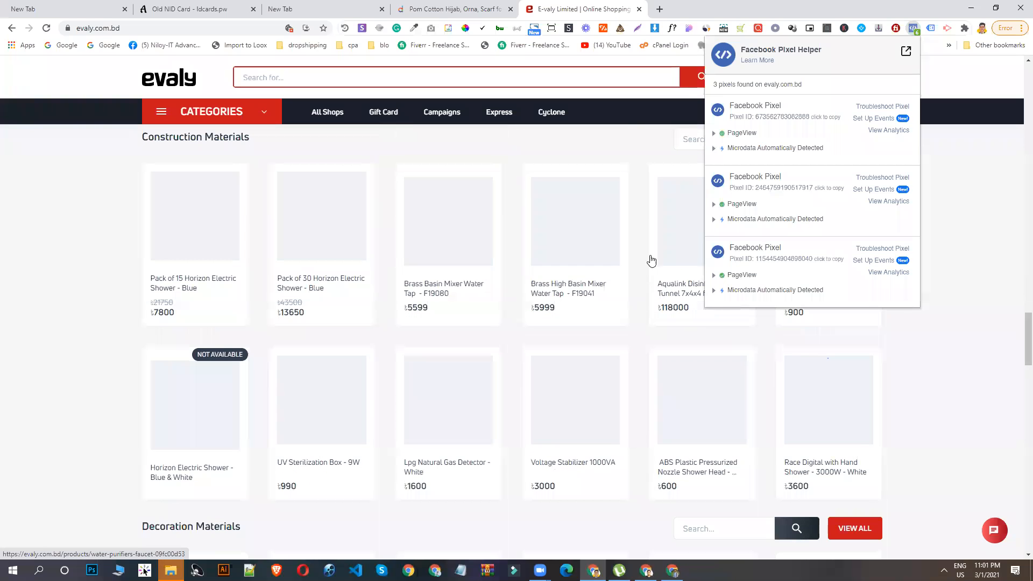
{"action": "scroll", "coordinate": [406, 224], "scroll_direction": "up", "scroll_amount": 6}
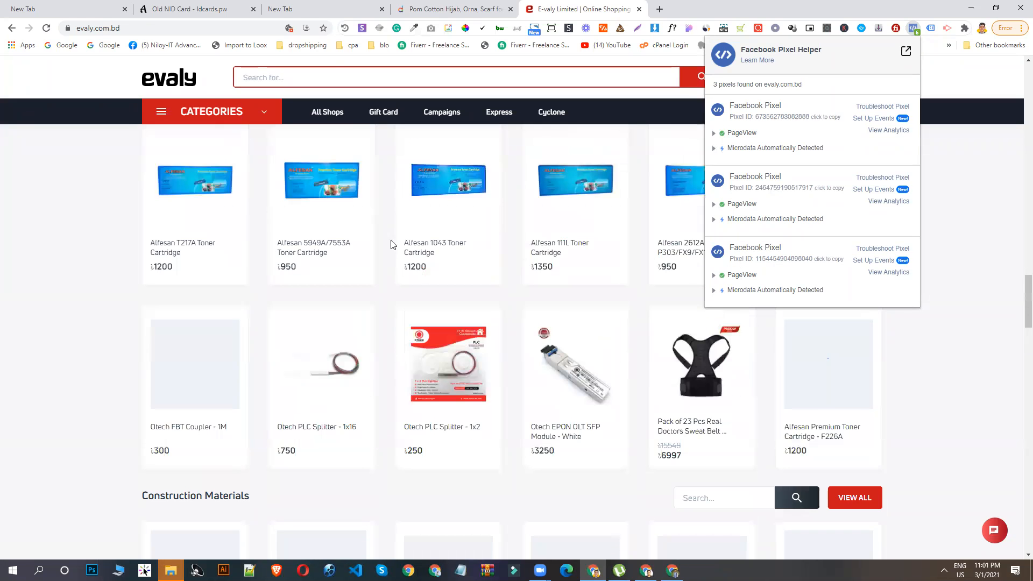
{"action": "scroll", "coordinate": [372, 257], "scroll_direction": "up", "scroll_amount": 15}
{"action": "scroll", "coordinate": [538, 199], "scroll_direction": "up", "scroll_amount": 5}
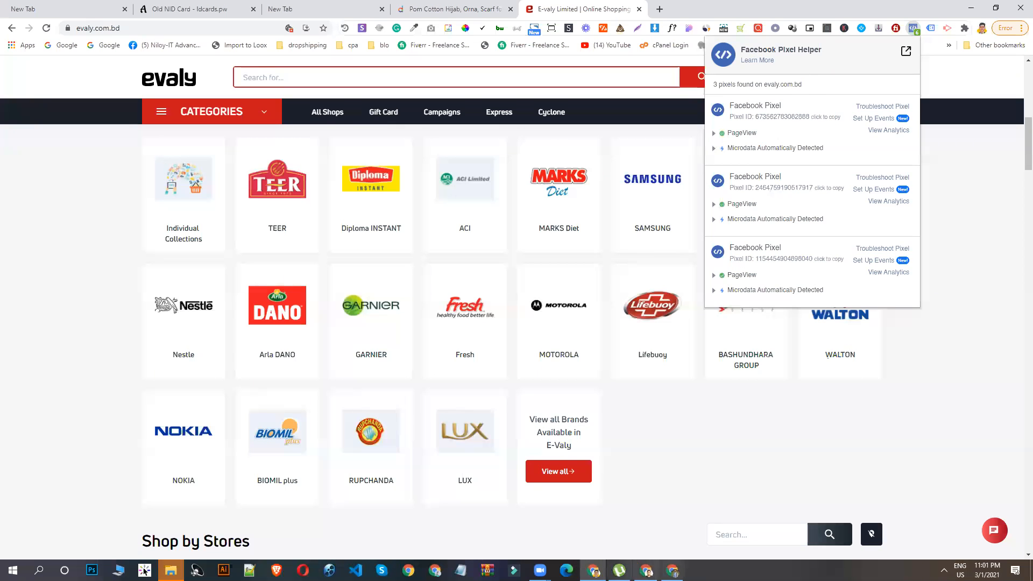
{"action": "scroll", "coordinate": [425, 236], "scroll_direction": "up", "scroll_amount": 6}
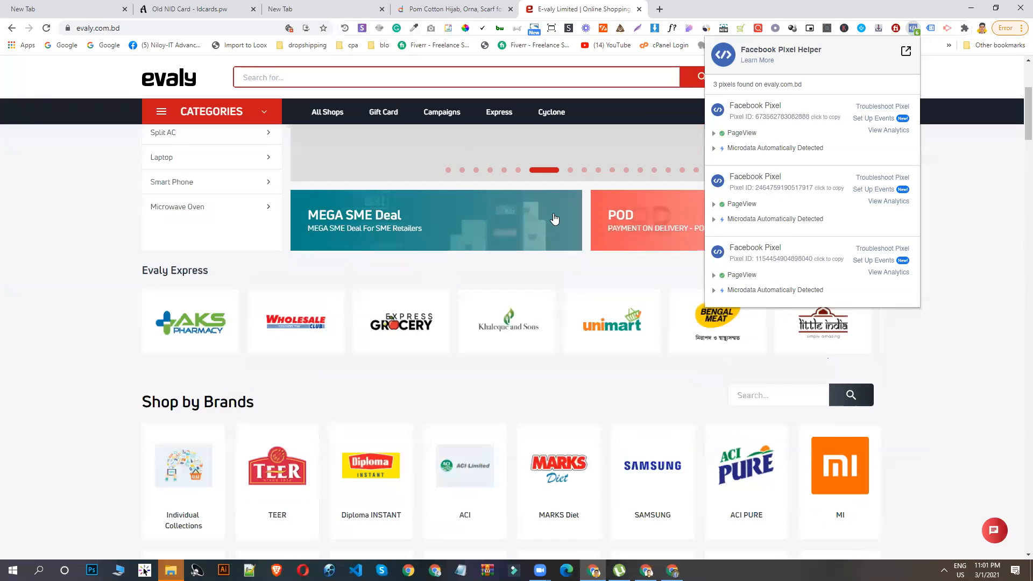
{"action": "scroll", "coordinate": [554, 218], "scroll_direction": "up", "scroll_amount": 3}
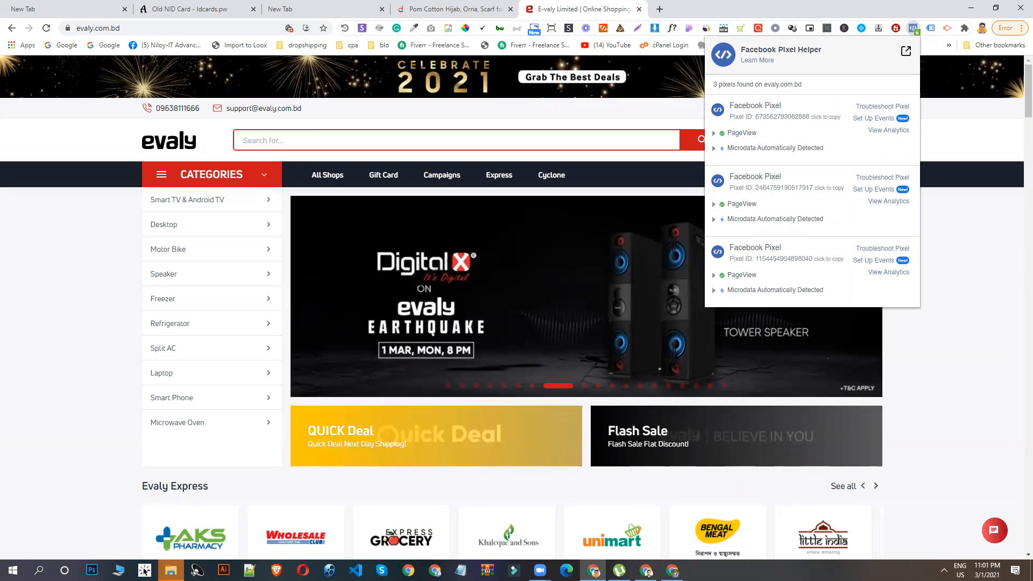
- Switch to the Ads Manager browser window and open Events Manager in a new tab
{"action": "left_click", "coordinate": [673, 571]}
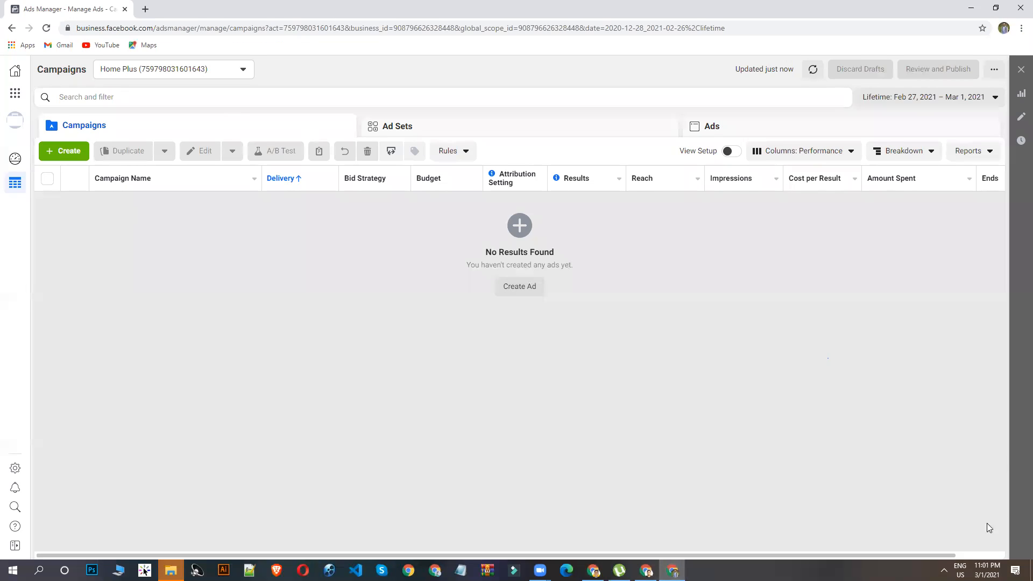
{"action": "left_click", "coordinate": [12, 96]}
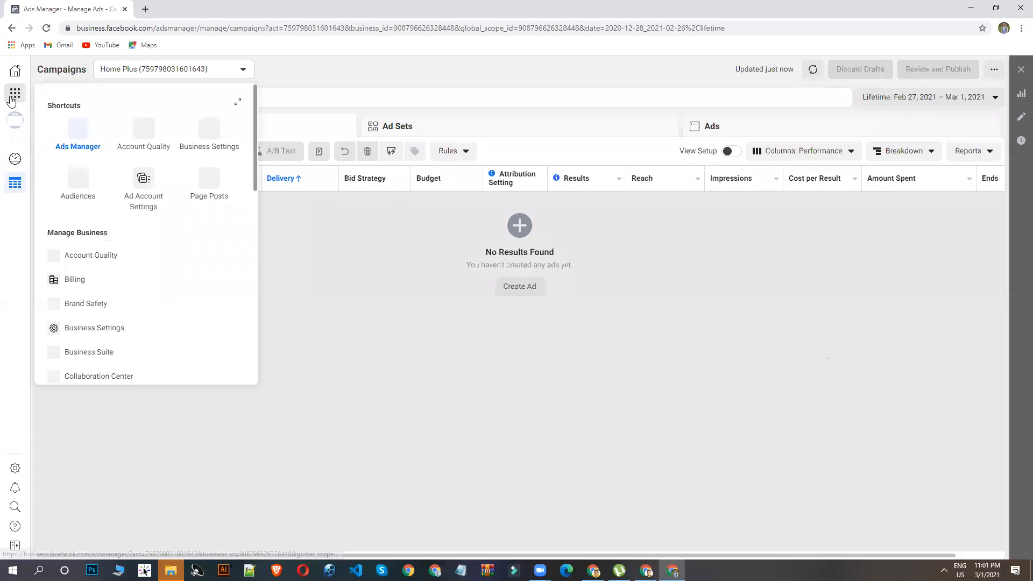
{"action": "scroll", "coordinate": [209, 185], "scroll_direction": "down", "scroll_amount": 2}
{"action": "scroll", "coordinate": [205, 199], "scroll_direction": "up", "scroll_amount": 2}
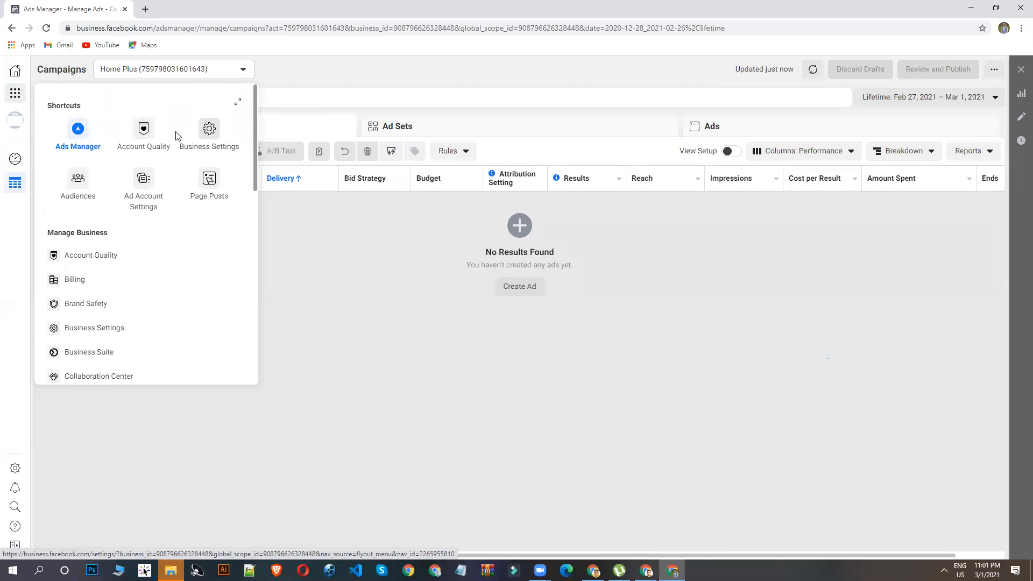
{"action": "scroll", "coordinate": [178, 196], "scroll_direction": "down", "scroll_amount": 2}
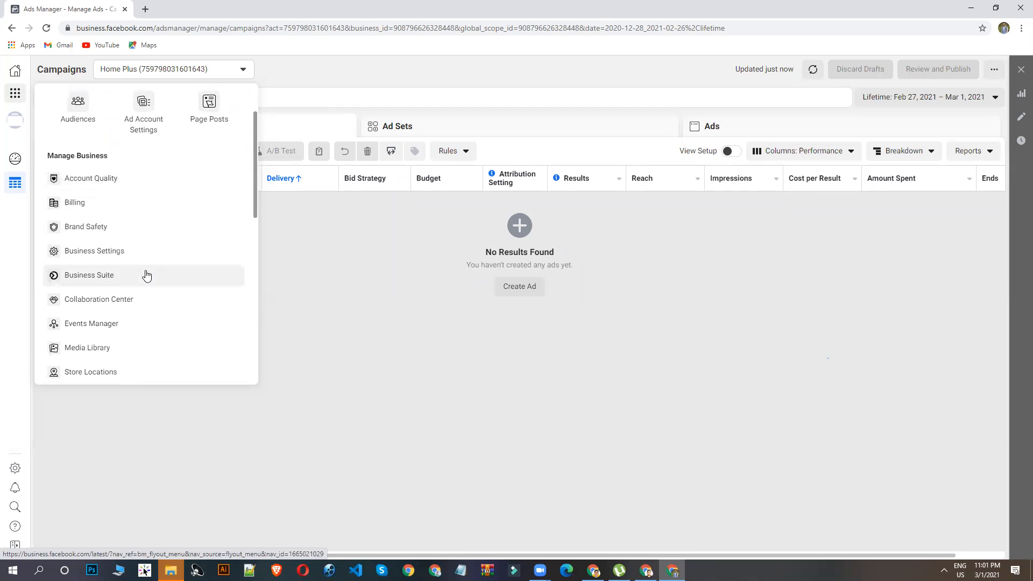
{"action": "scroll", "coordinate": [146, 275], "scroll_direction": "down", "scroll_amount": 1}
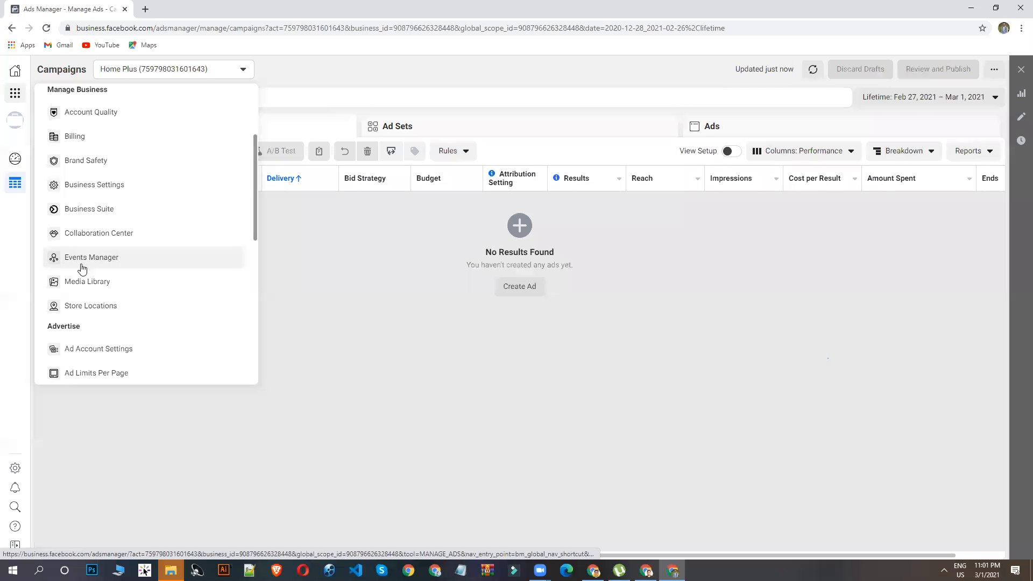
{"action": "right_click", "coordinate": [93, 260]}
{"action": "left_click", "coordinate": [103, 264]}
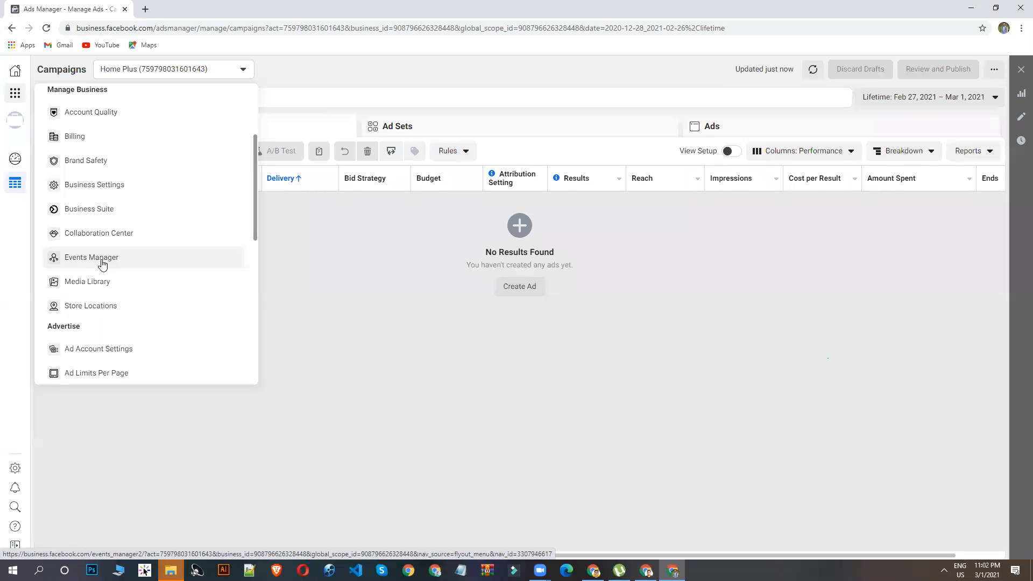
{"action": "key", "text": "ctrl+Tab"}
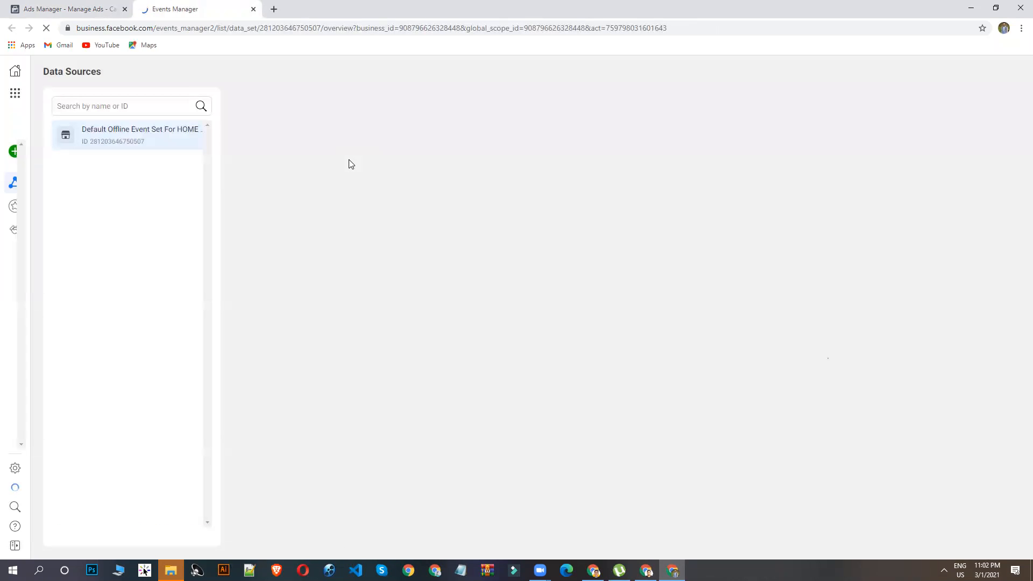
- Open Business Settings for HOME PLUS and go to the Pixels page under Data Sources
{"action": "left_click", "coordinate": [66, 8]}
{"action": "left_click", "coordinate": [203, 4]}
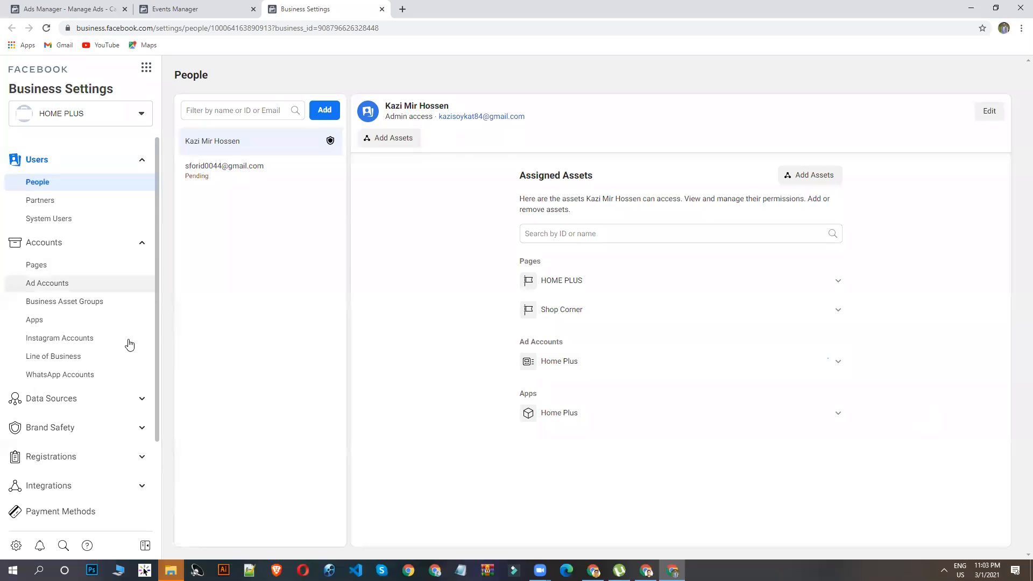
{"action": "scroll", "coordinate": [129, 344], "scroll_direction": "down", "scroll_amount": 1}
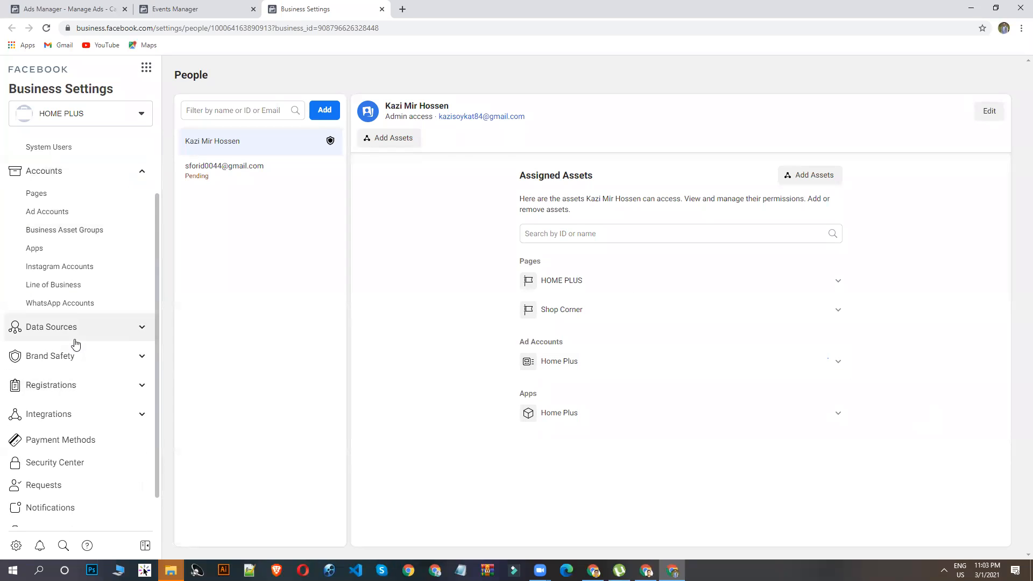
{"action": "left_click", "coordinate": [76, 339]}
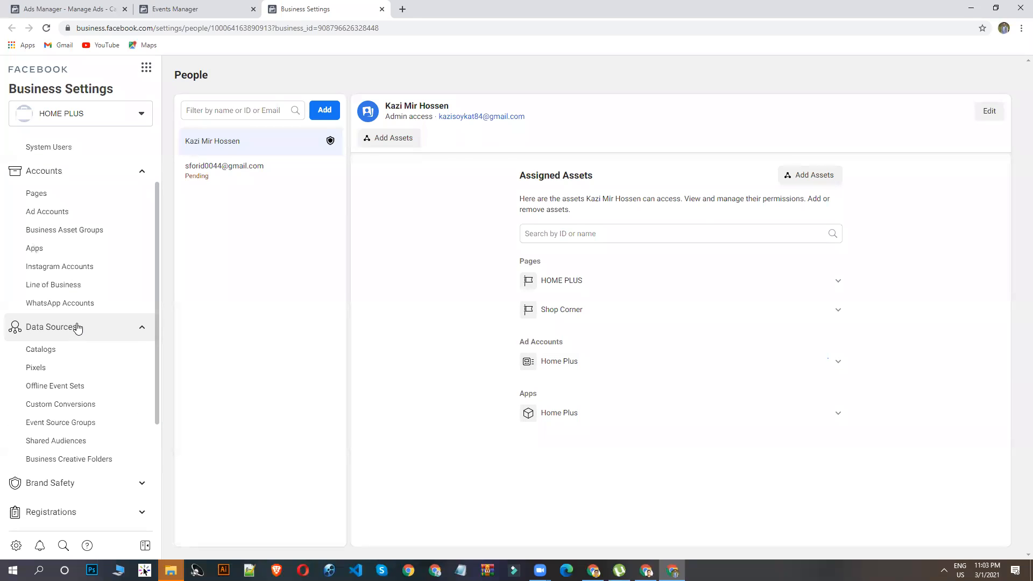
{"action": "scroll", "coordinate": [59, 334], "scroll_direction": "down", "scroll_amount": 1}
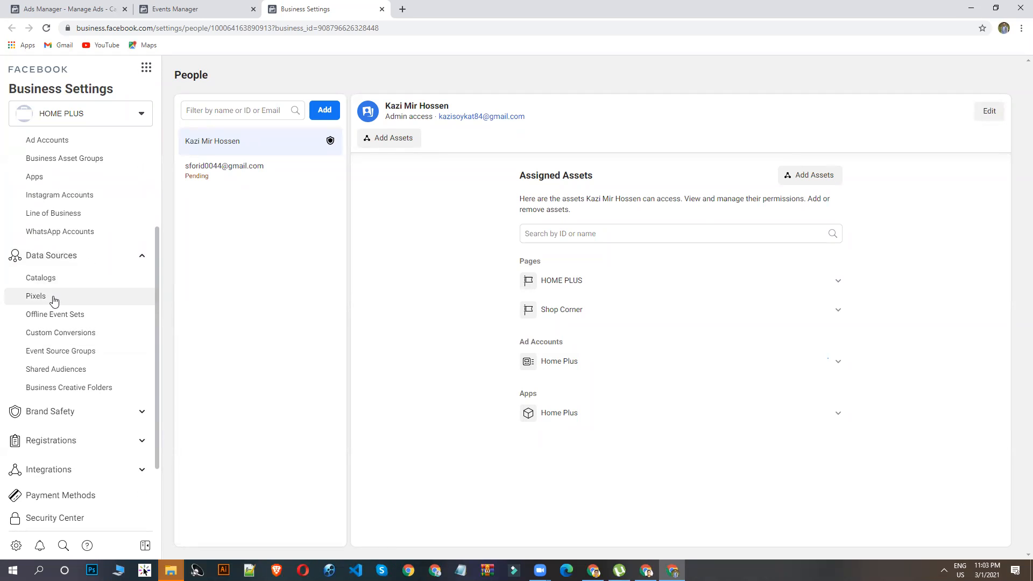
{"action": "left_click", "coordinate": [33, 300]}
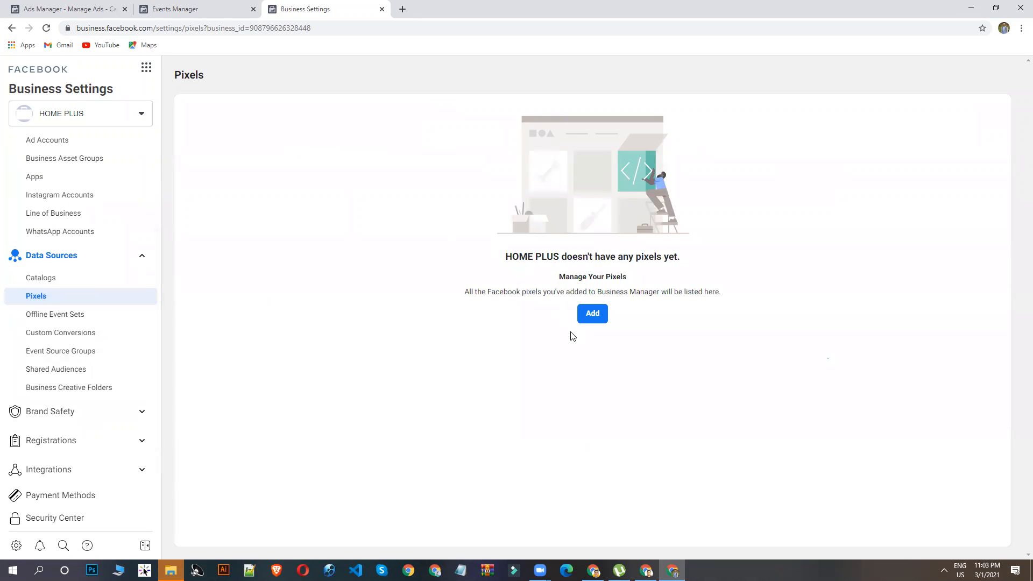
- Add a pixel to HOME PLUS named HOME PLUS's Pixel, leaving the optional website URL empty
{"action": "left_click", "coordinate": [597, 317]}
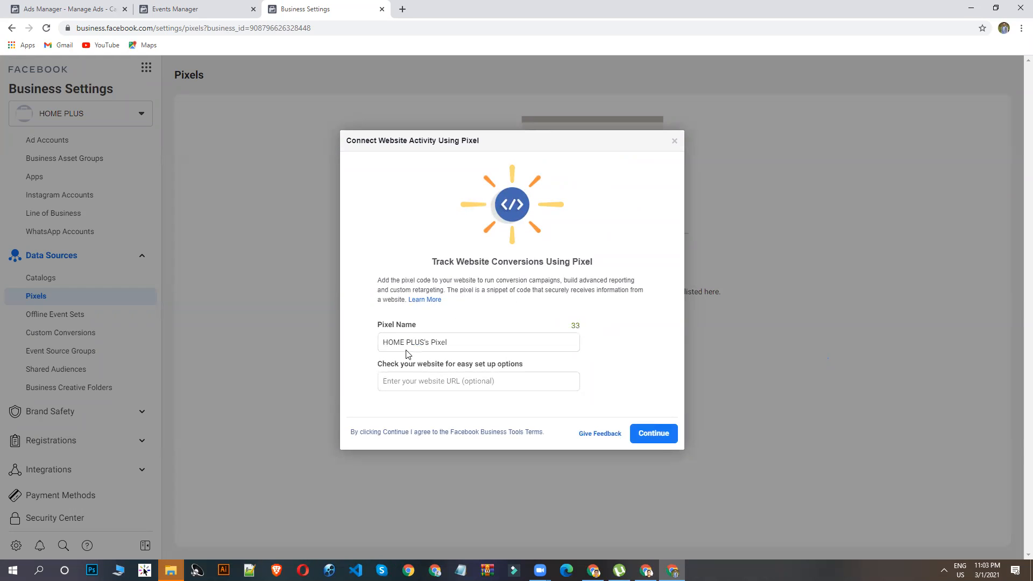
{"action": "left_click_drag", "start_coordinate": [470, 346], "coordinate": [360, 365]}
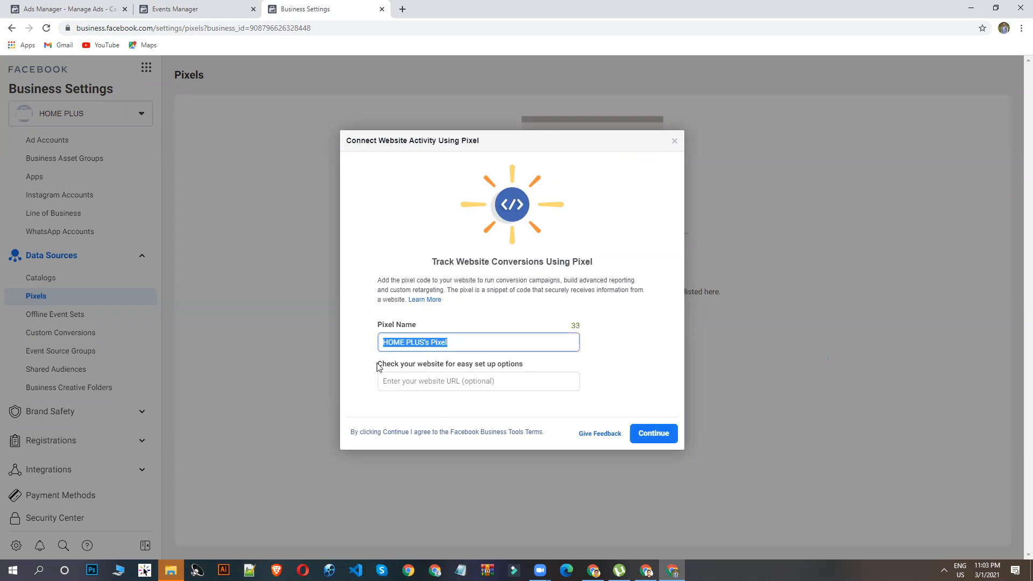
{"action": "left_click", "coordinate": [424, 382]}
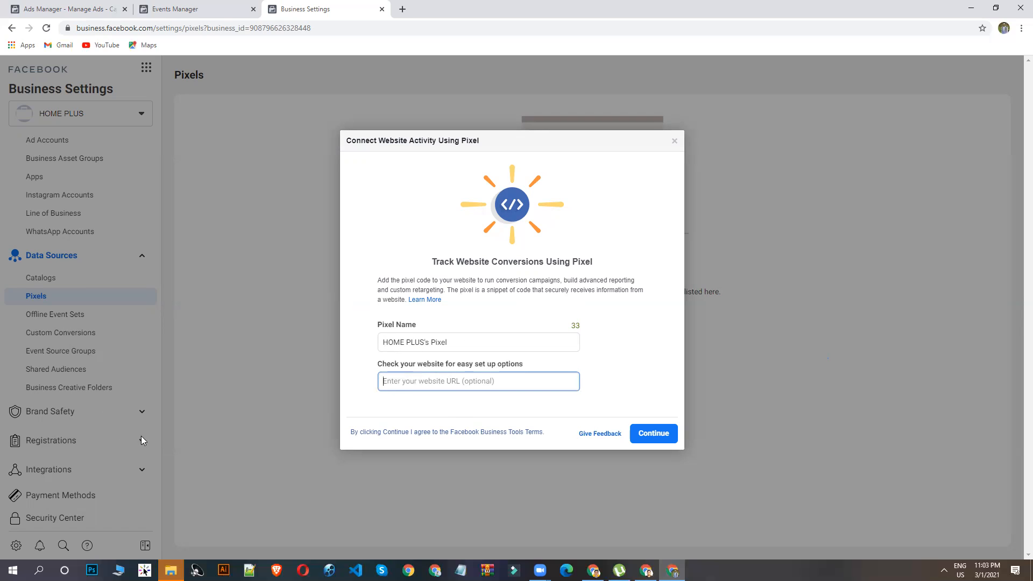
{"action": "left_click", "coordinate": [661, 435]}
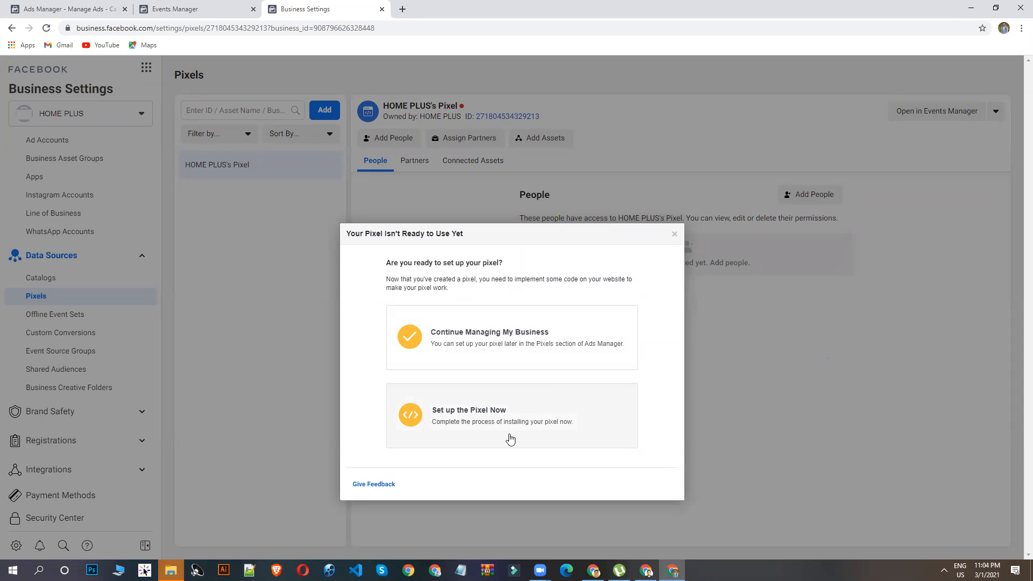
- Start setting up the new pixel with a partner integration, examine the available partner platforms, and close the partner list
{"action": "left_click", "coordinate": [468, 417]}
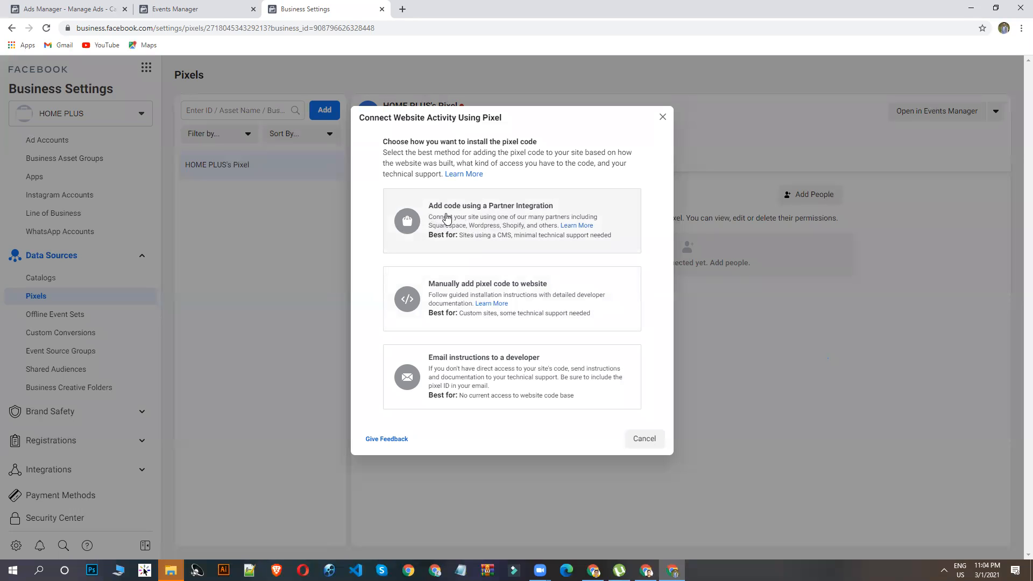
{"action": "left_click", "coordinate": [473, 224]}
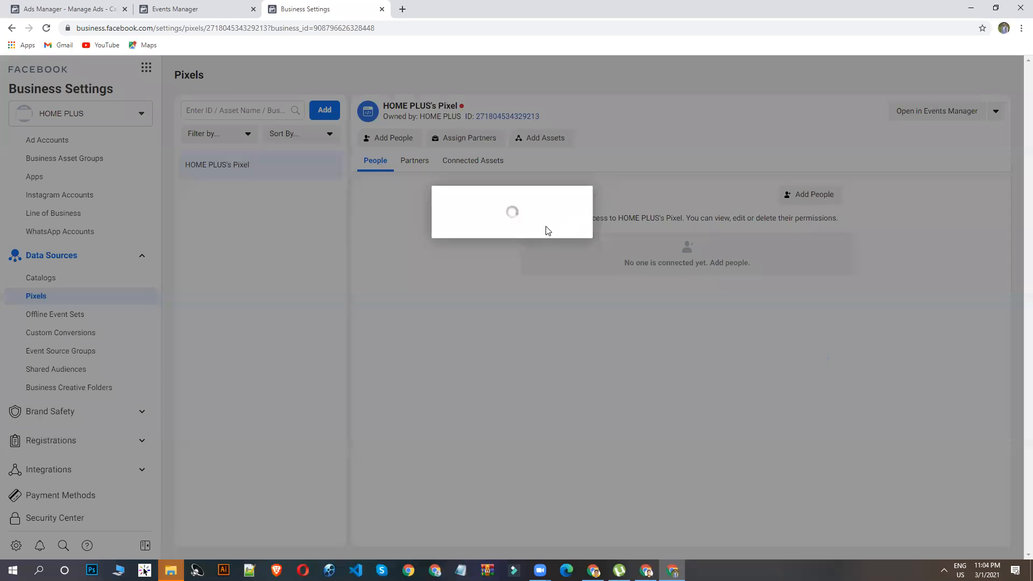
{"action": "scroll", "coordinate": [514, 268], "scroll_direction": "down", "scroll_amount": 3}
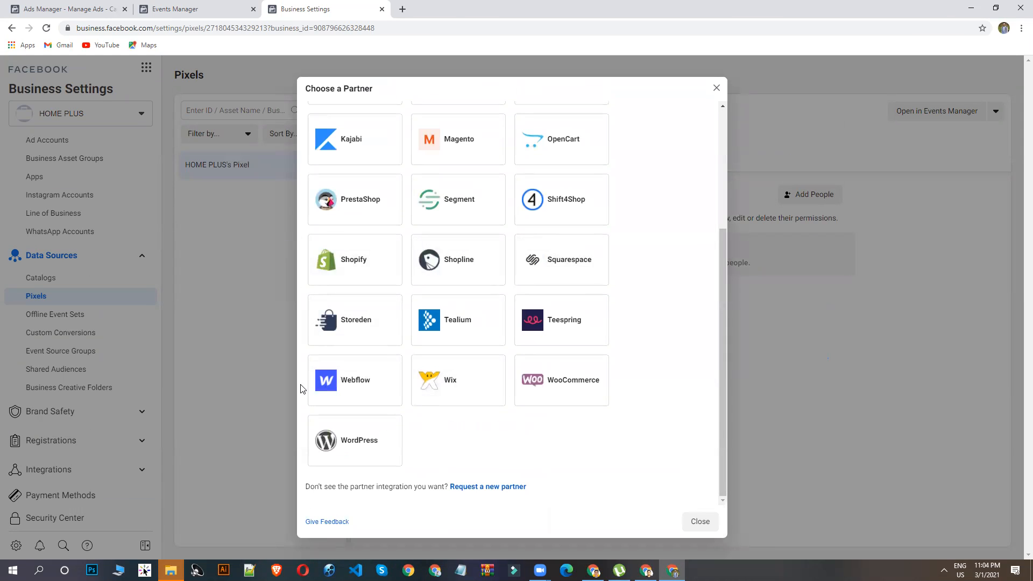
{"action": "scroll", "coordinate": [544, 363], "scroll_direction": "up", "scroll_amount": 3}
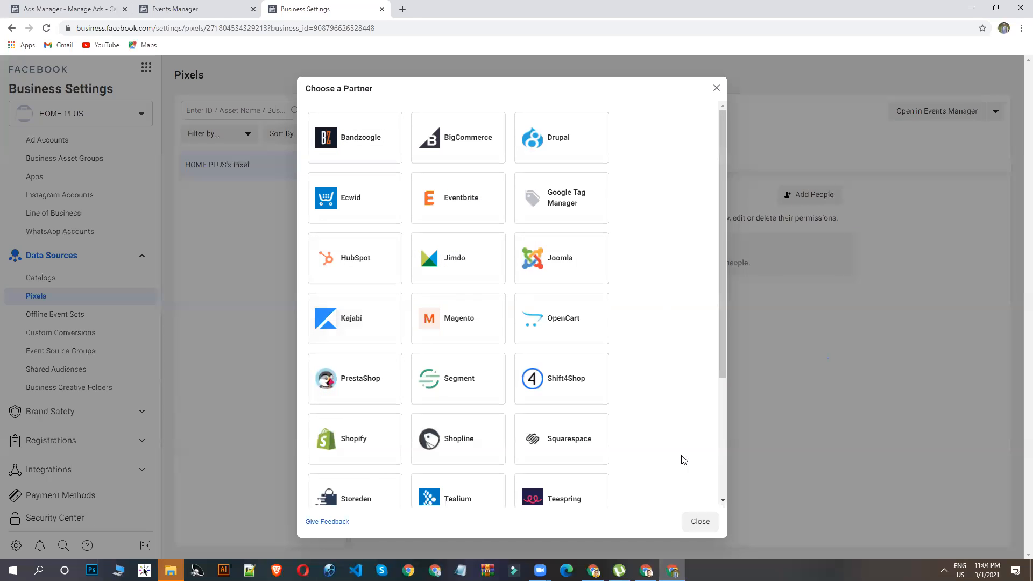
{"action": "scroll", "coordinate": [576, 266], "scroll_direction": "down", "scroll_amount": 3}
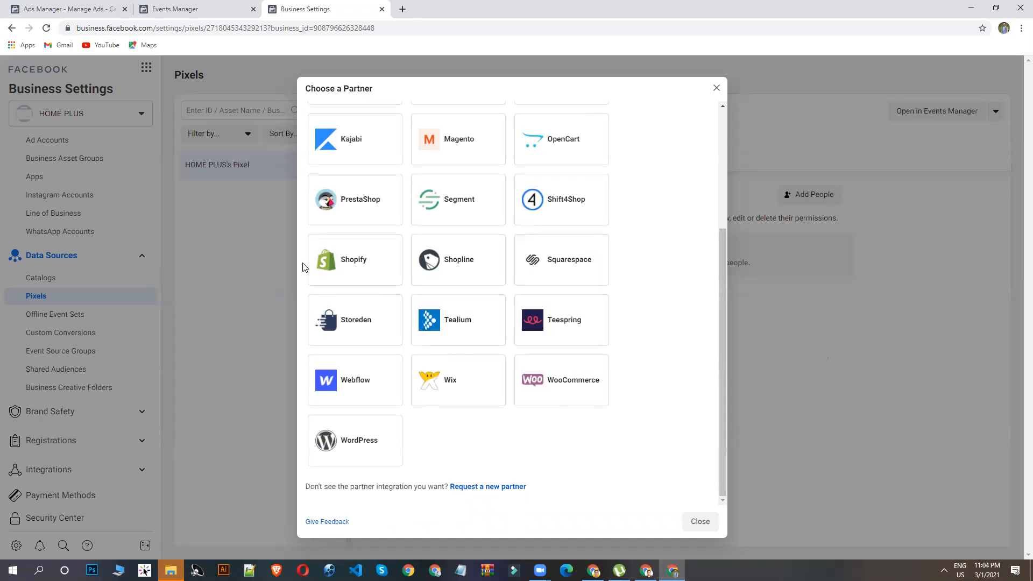
{"action": "scroll", "coordinate": [435, 260], "scroll_direction": "up", "scroll_amount": 3}
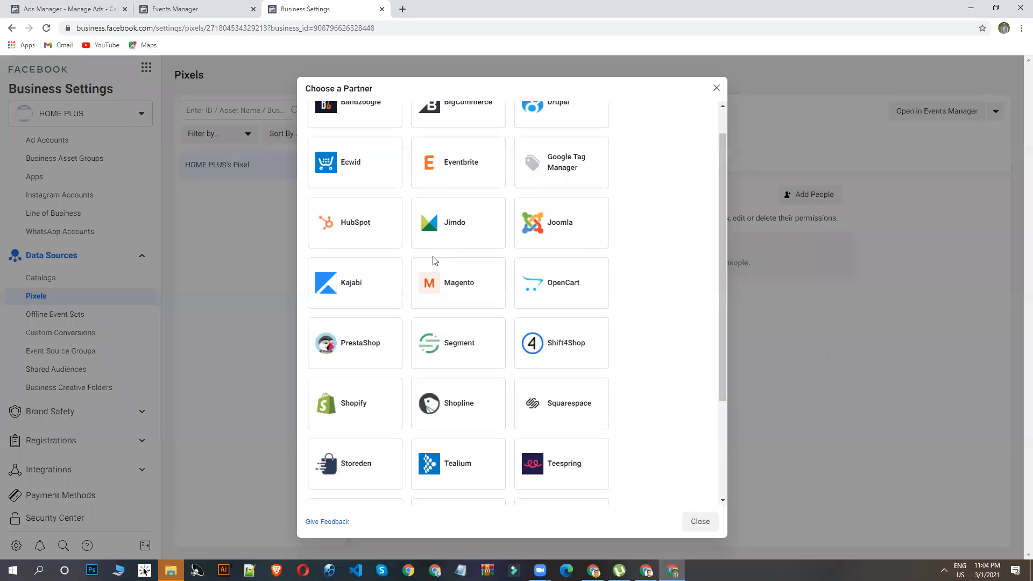
{"action": "scroll", "coordinate": [433, 258], "scroll_direction": "up", "scroll_amount": 1}
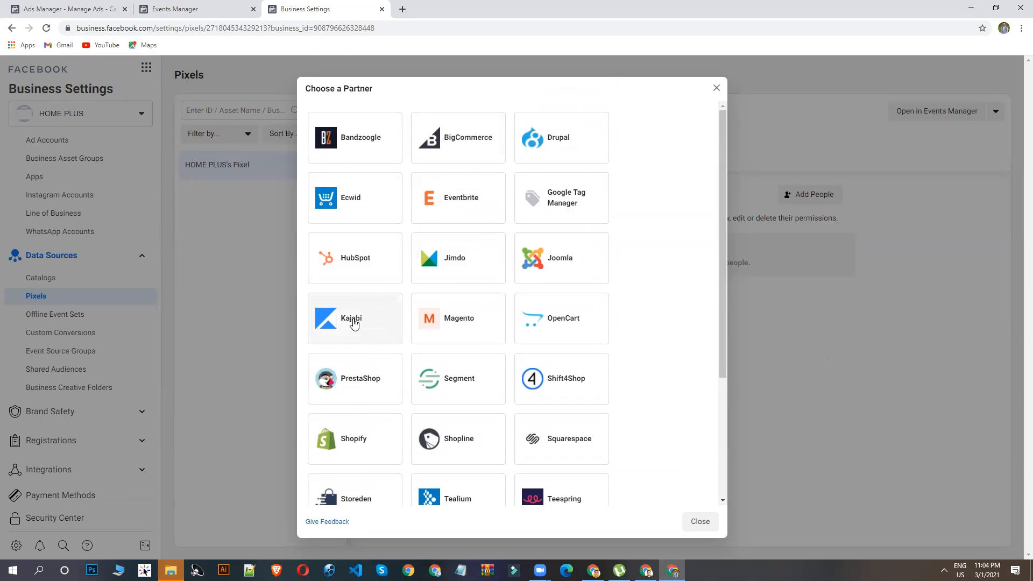
{"action": "scroll", "coordinate": [354, 322], "scroll_direction": "down", "scroll_amount": 3}
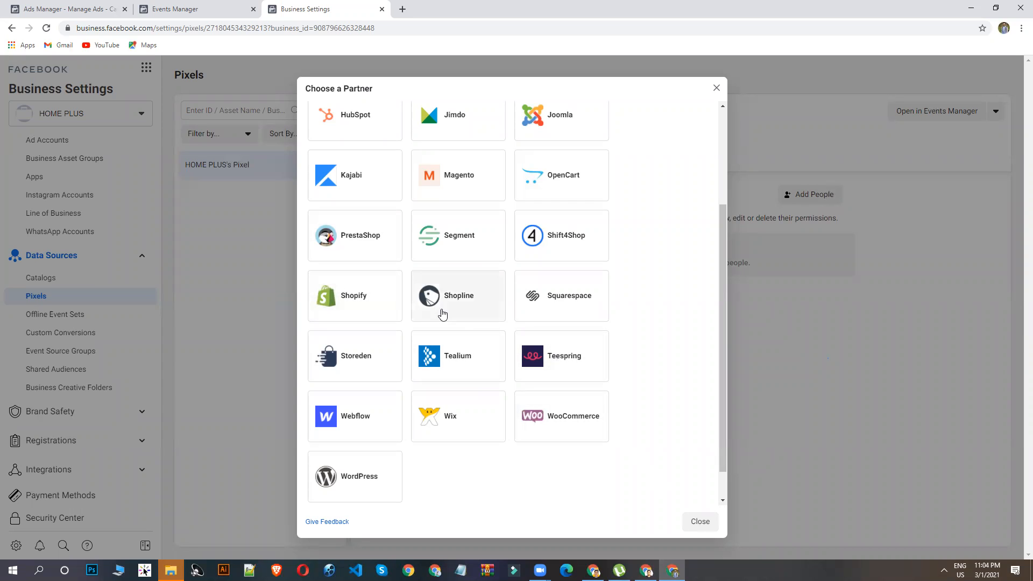
{"action": "scroll", "coordinate": [438, 250], "scroll_direction": "up", "scroll_amount": 3}
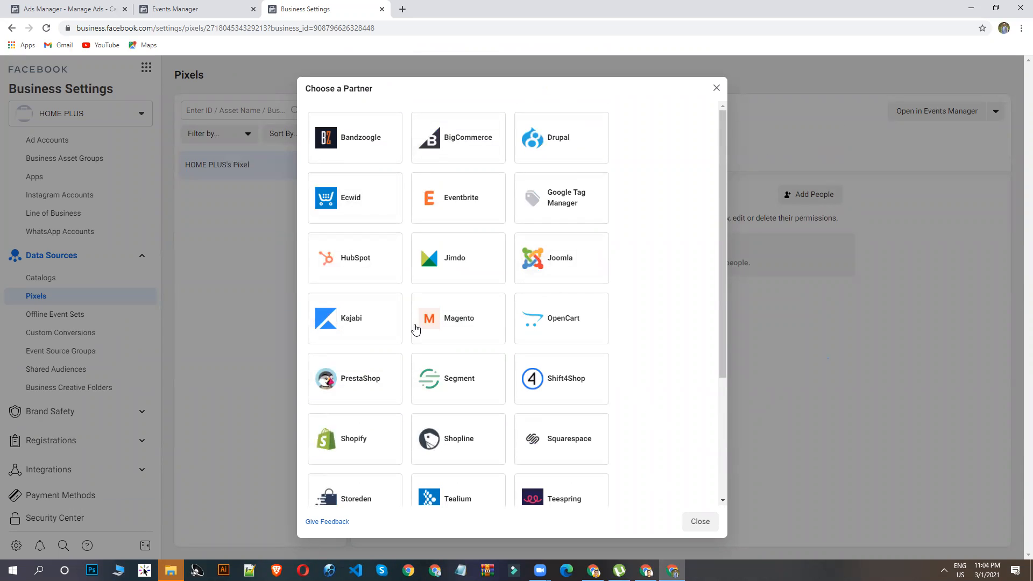
{"action": "scroll", "coordinate": [387, 329], "scroll_direction": "down", "scroll_amount": 3}
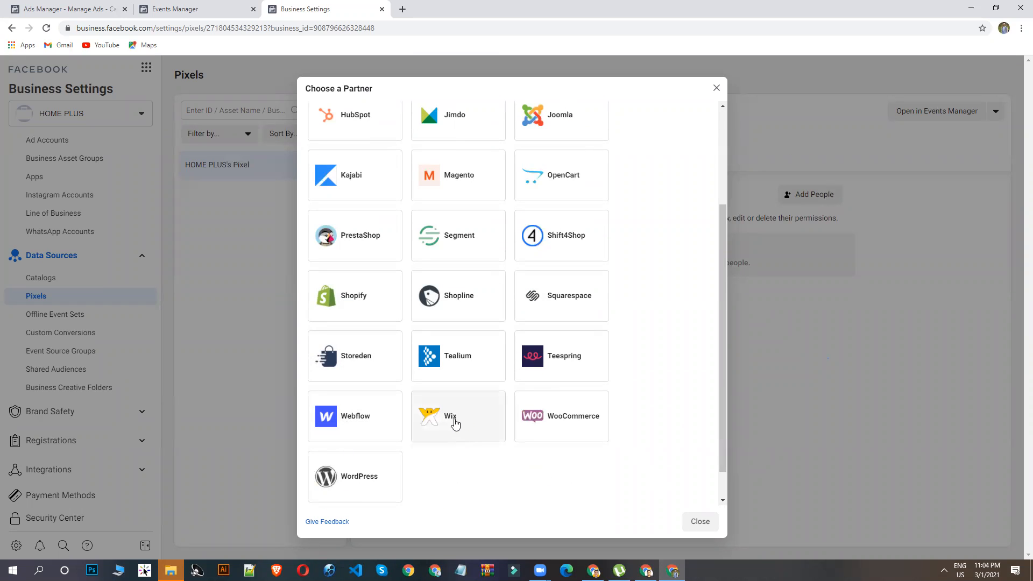
{"action": "scroll", "coordinate": [398, 291], "scroll_direction": "up", "scroll_amount": 3}
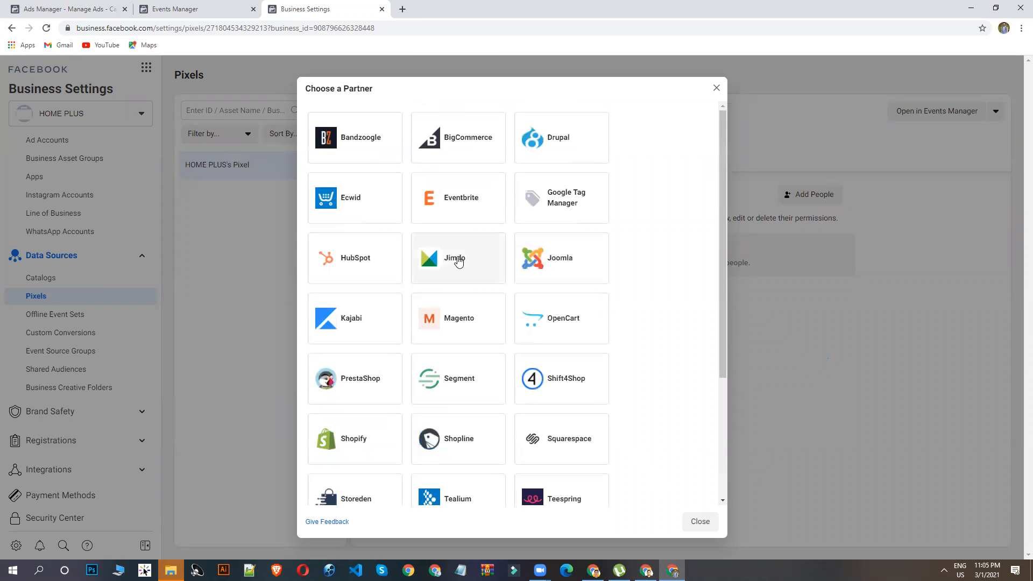
{"action": "scroll", "coordinate": [428, 204], "scroll_direction": "down", "scroll_amount": 3}
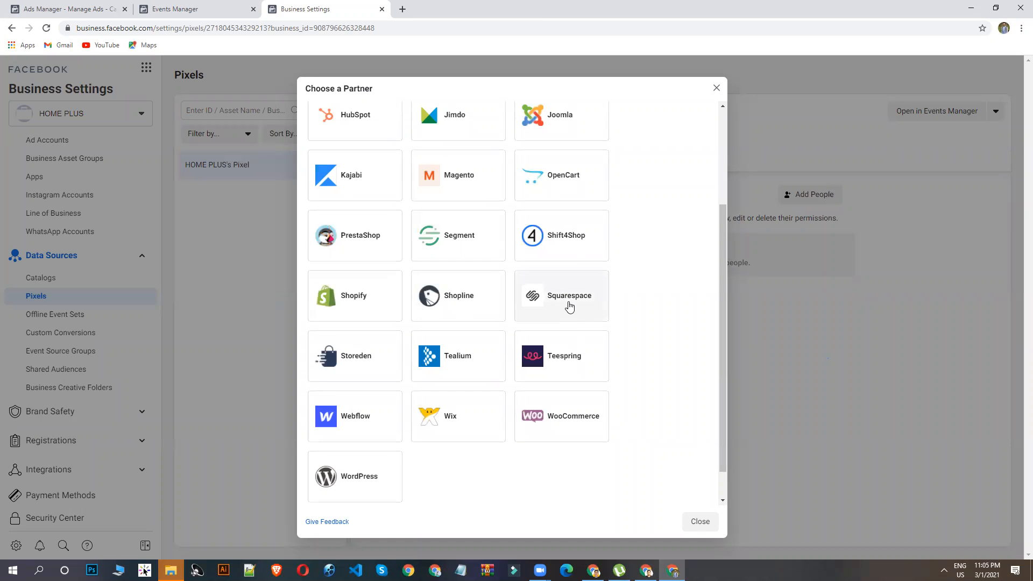
{"action": "scroll", "coordinate": [517, 296], "scroll_direction": "up", "scroll_amount": 3}
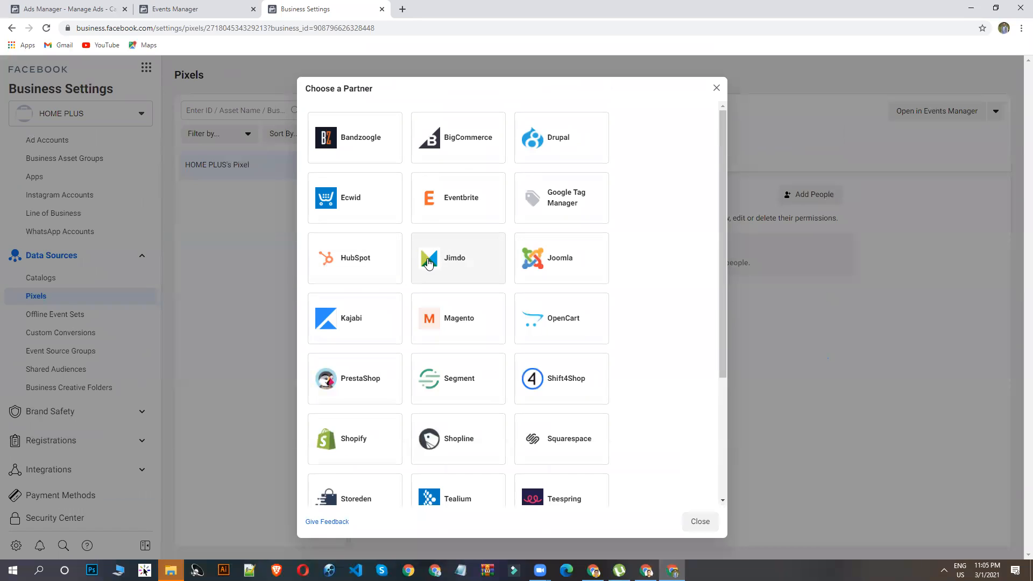
{"action": "scroll", "coordinate": [431, 267], "scroll_direction": "down", "scroll_amount": 3}
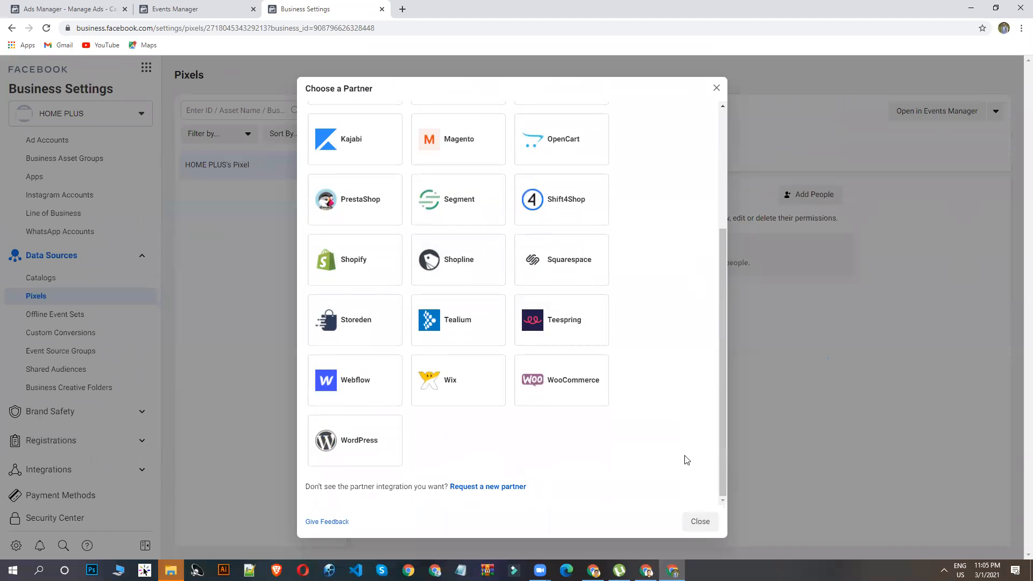
{"action": "key", "text": "Escape"}
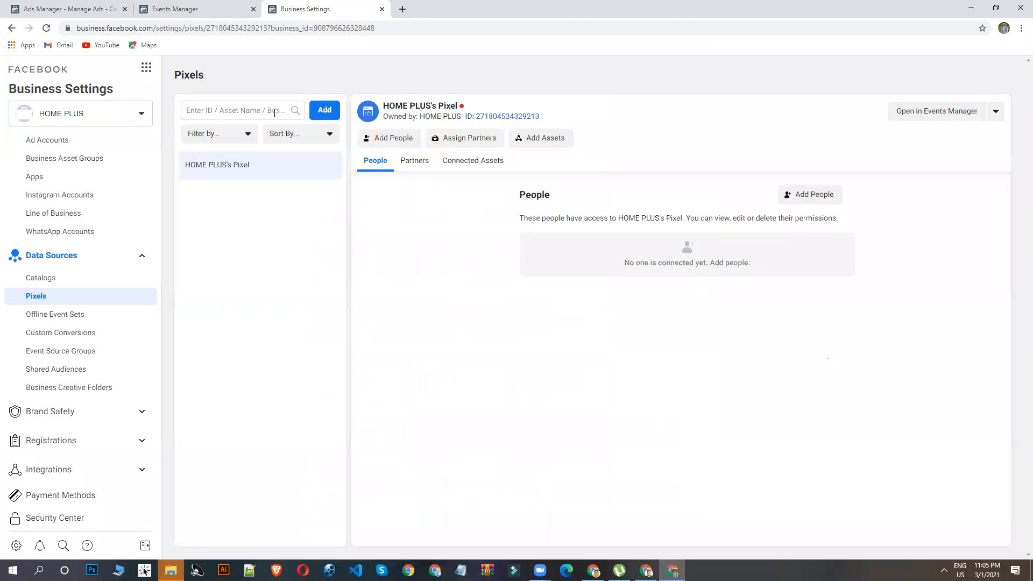
- Reload the Pixels page in Business Settings and the Events Manager page that is already open
{"action": "left_click", "coordinate": [46, 28]}
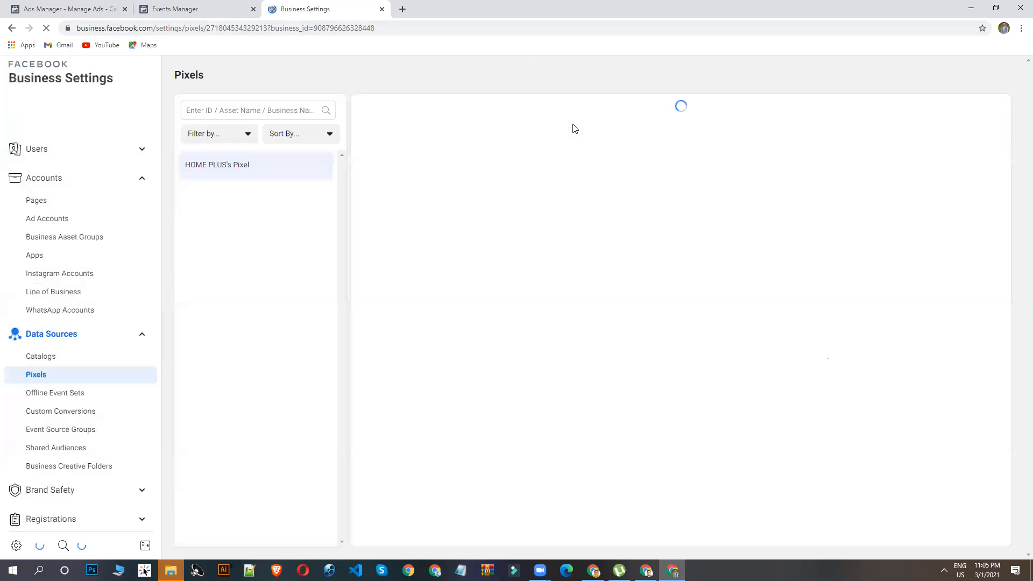
{"action": "left_click", "coordinate": [504, 119]}
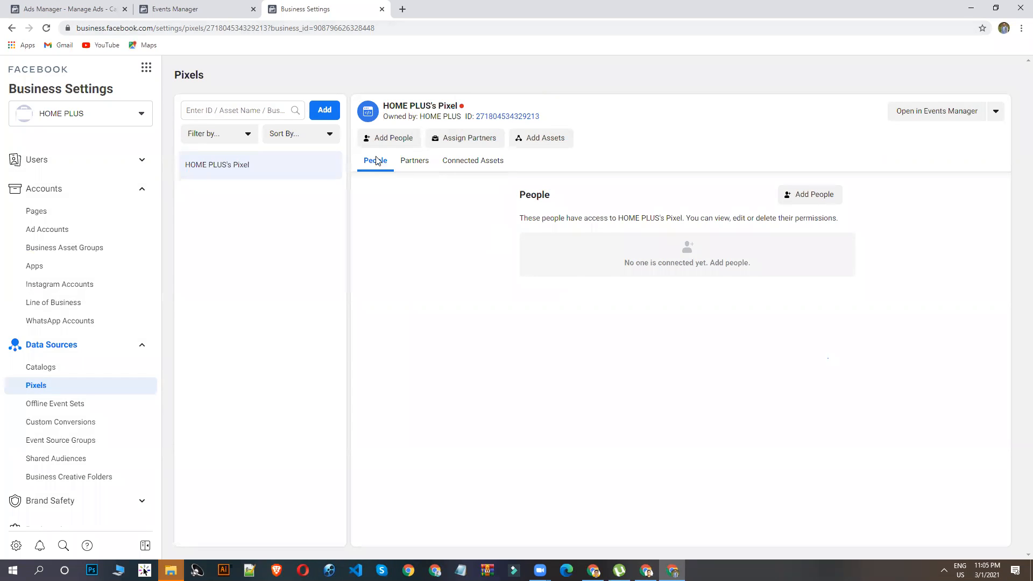
{"action": "left_click", "coordinate": [146, 68]}
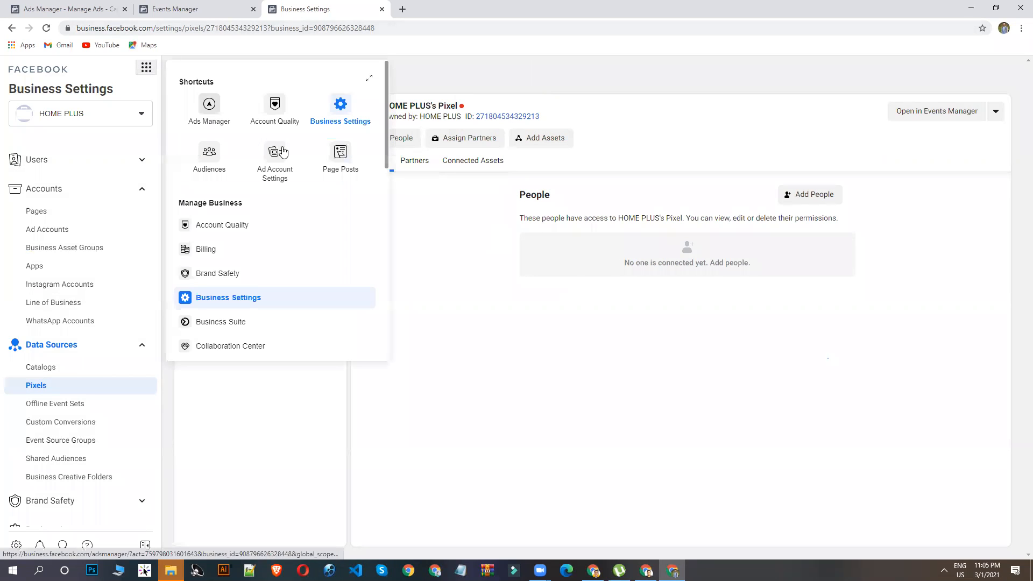
{"action": "left_click", "coordinate": [188, 9]}
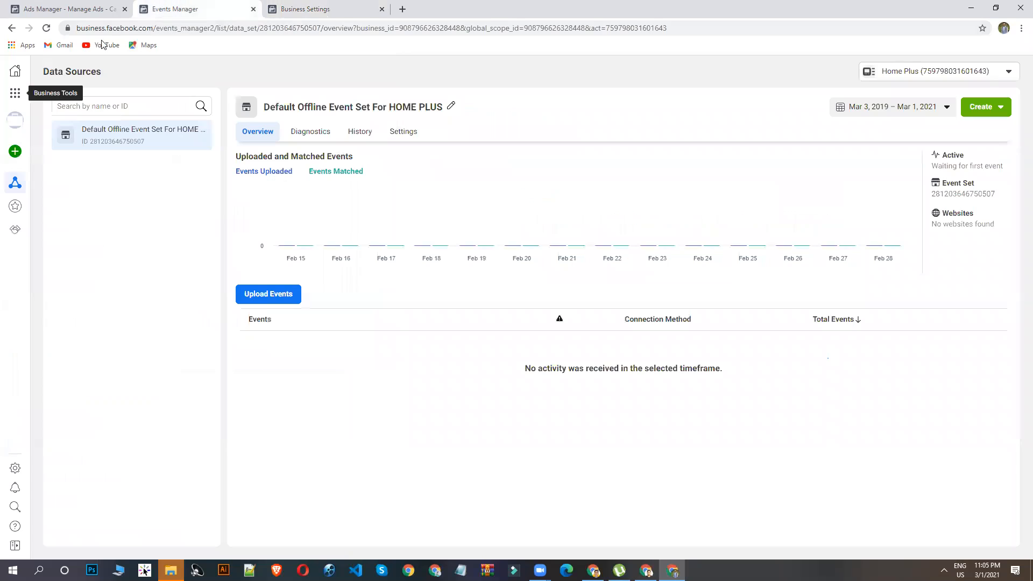
{"action": "left_click", "coordinate": [47, 30]}
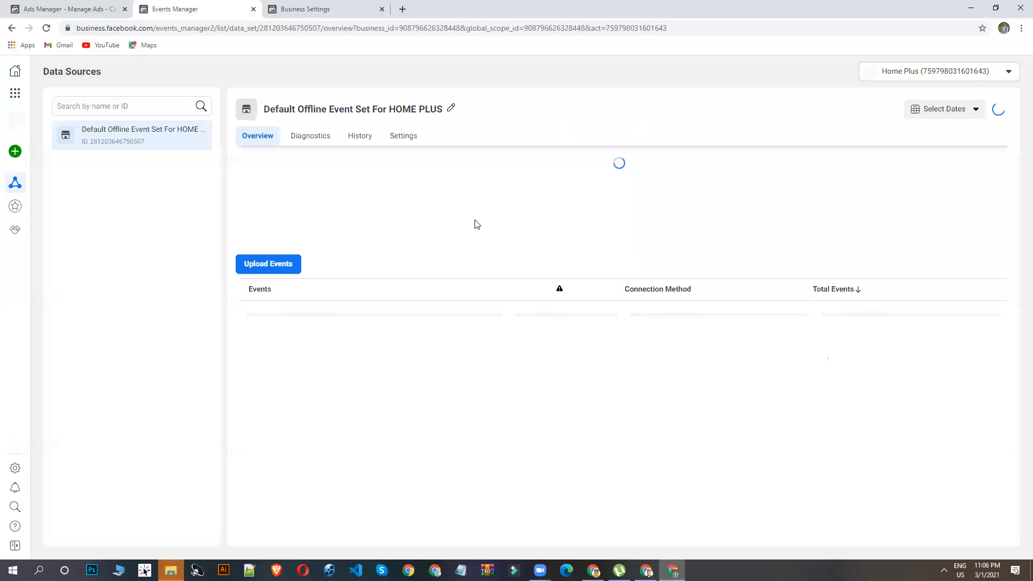
- Return to Business Settings and open Events Manager for HOME PLUS in a new tab from the business tools
{"action": "left_click", "coordinate": [355, 5]}
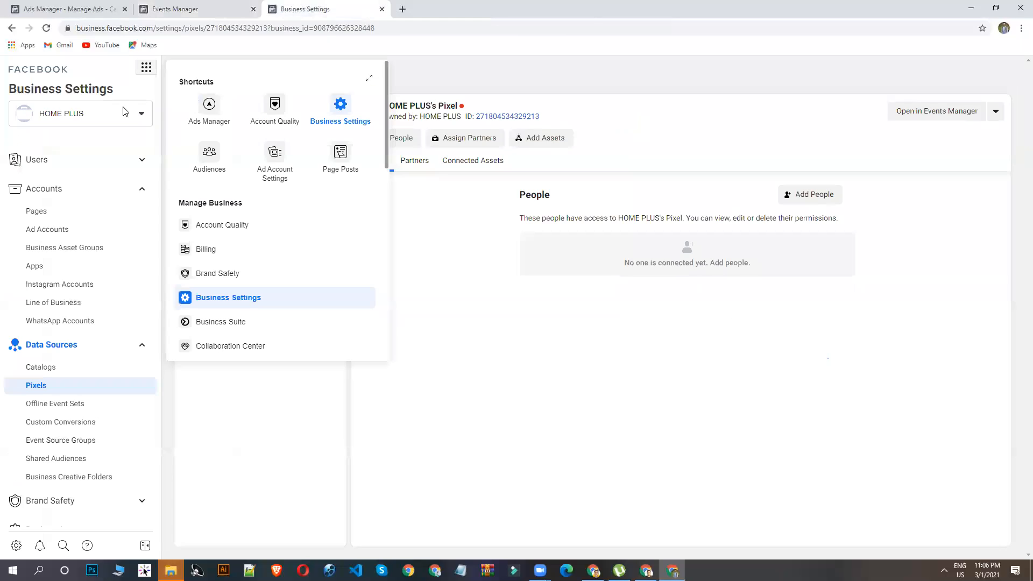
{"action": "scroll", "coordinate": [267, 186], "scroll_direction": "down", "scroll_amount": 3}
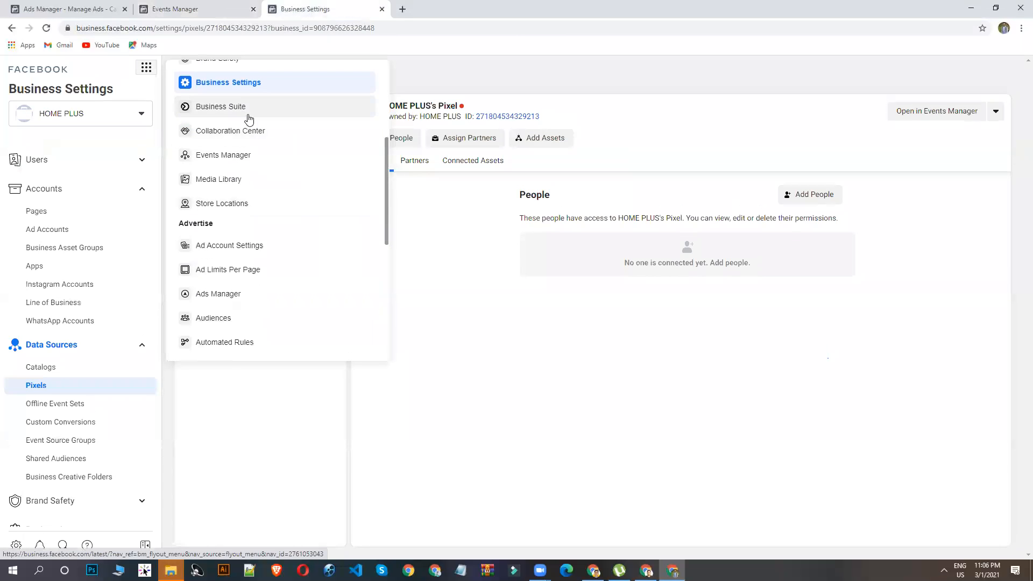
{"action": "right_click", "coordinate": [240, 158]}
{"action": "left_click", "coordinate": [262, 167]}
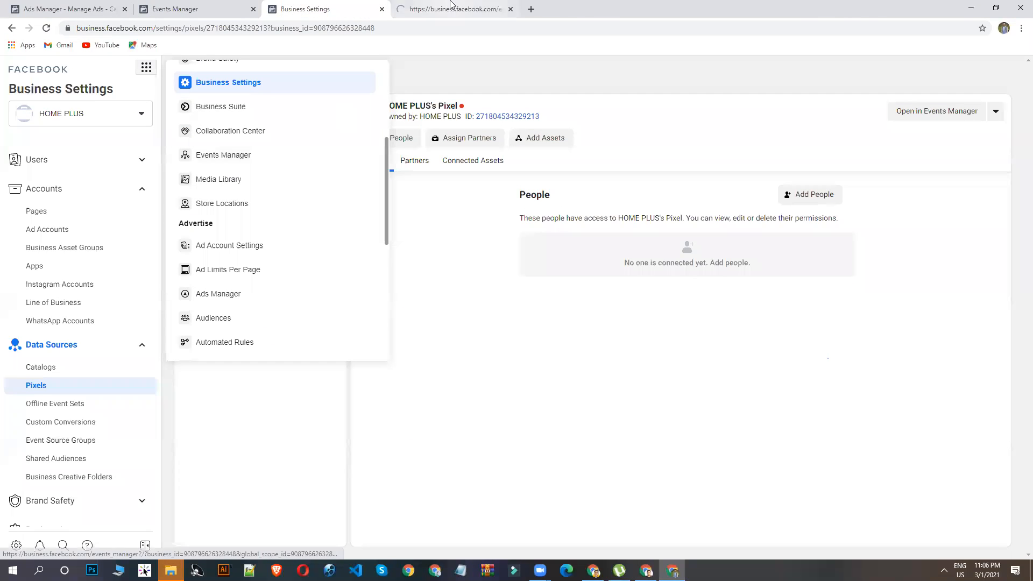
{"action": "left_click", "coordinate": [448, 13]}
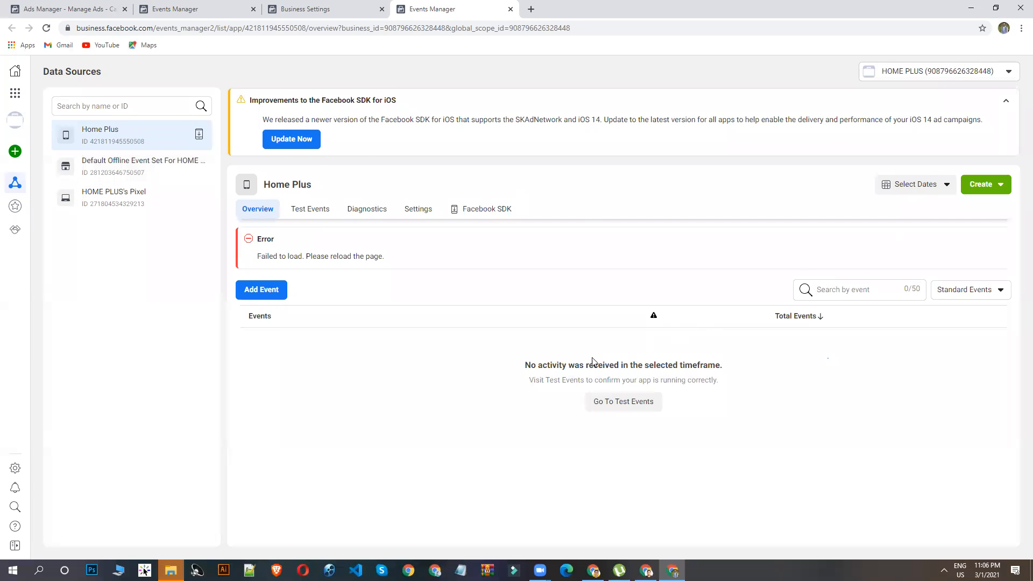
{"action": "left_click", "coordinate": [319, 208]}
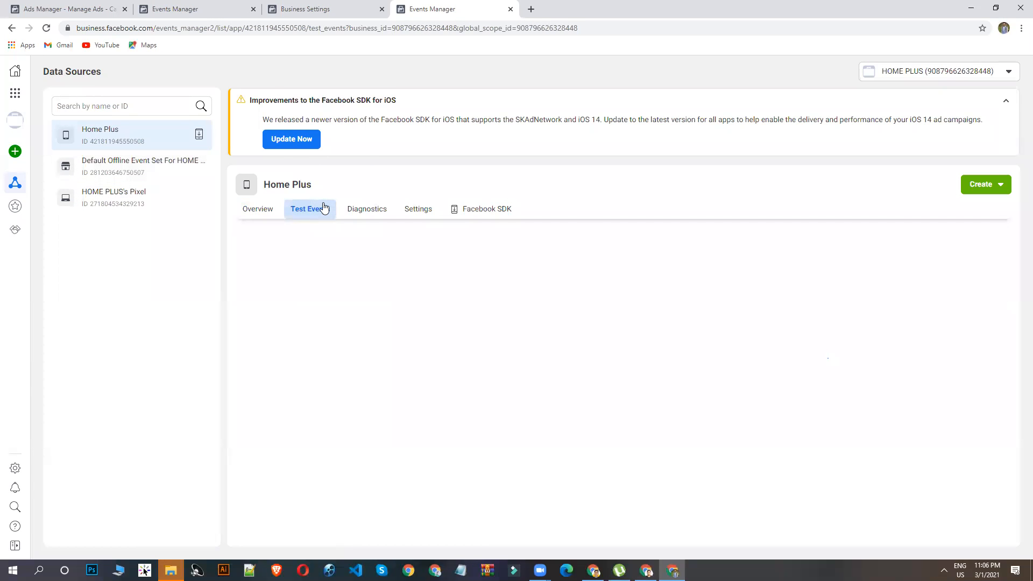
{"action": "left_click", "coordinate": [259, 210]}
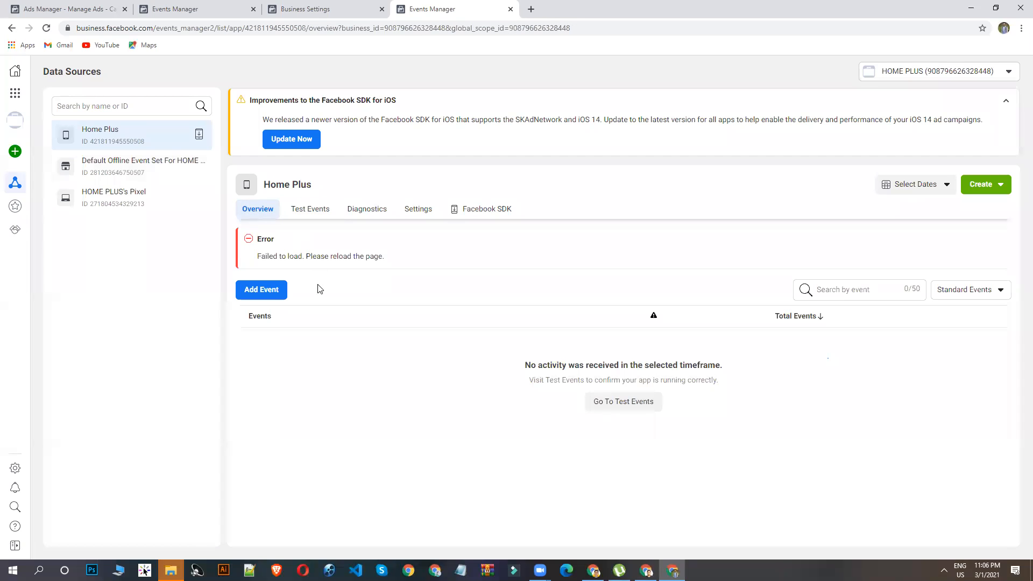
{"action": "left_click", "coordinate": [259, 285]}
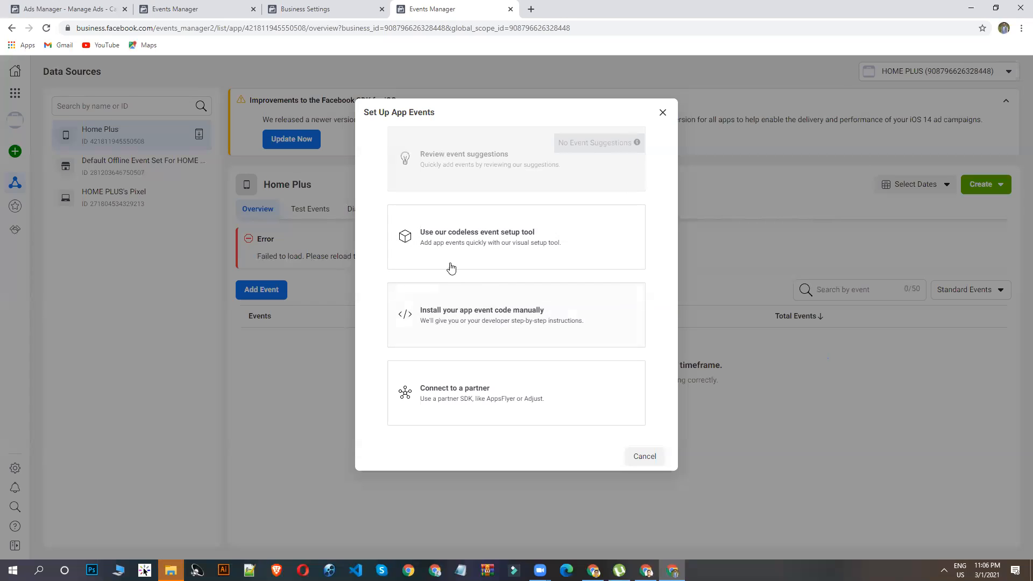
{"action": "left_click", "coordinate": [484, 328]}
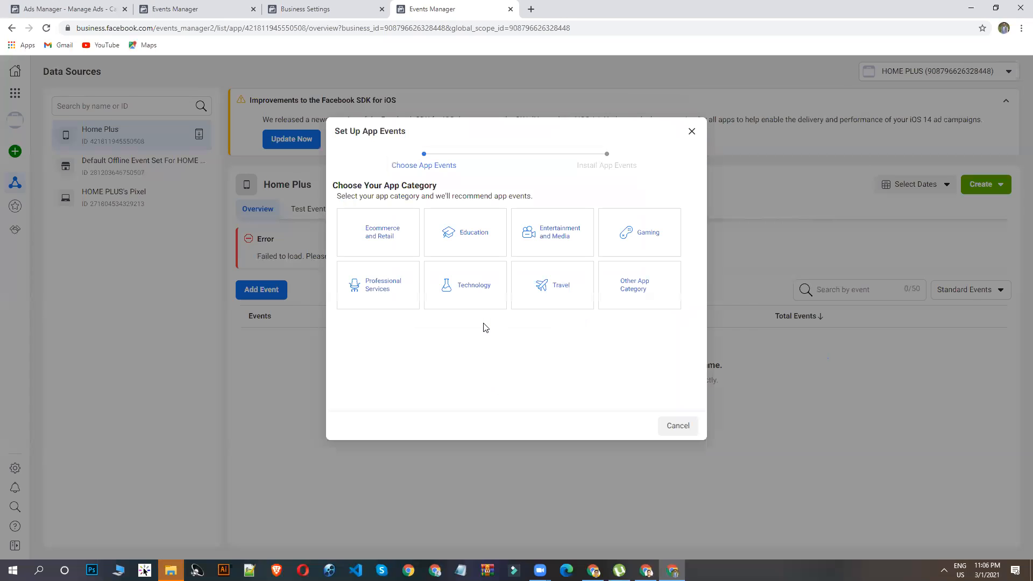
{"action": "left_click", "coordinate": [679, 426]}
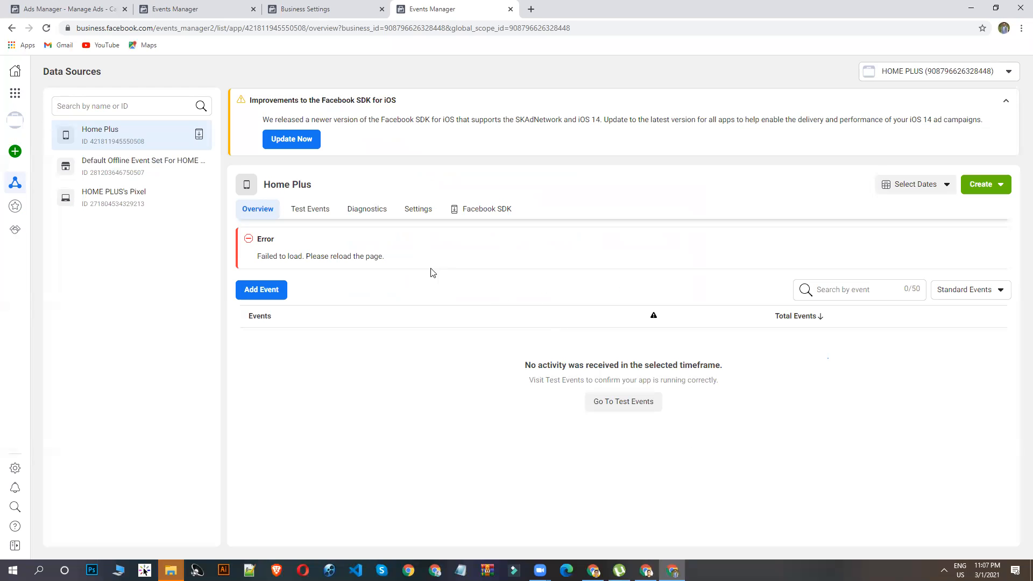
- Continue setting up HOME PLUS's Pixel using the Facebook Pixel connection and manual code installation, and copy the base code
{"action": "left_click", "coordinate": [118, 200]}
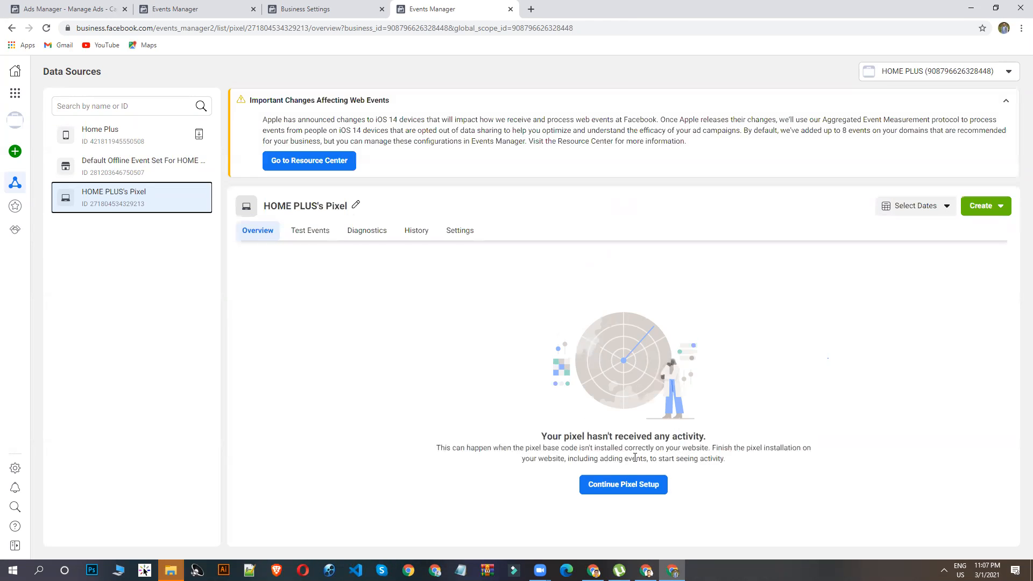
{"action": "left_click", "coordinate": [626, 485]}
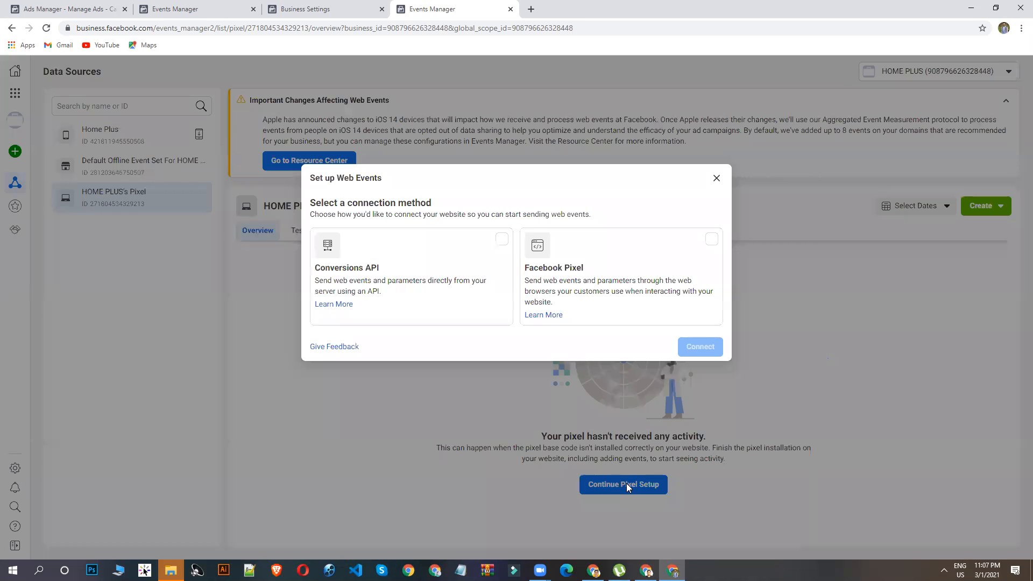
{"action": "left_click", "coordinate": [619, 265]}
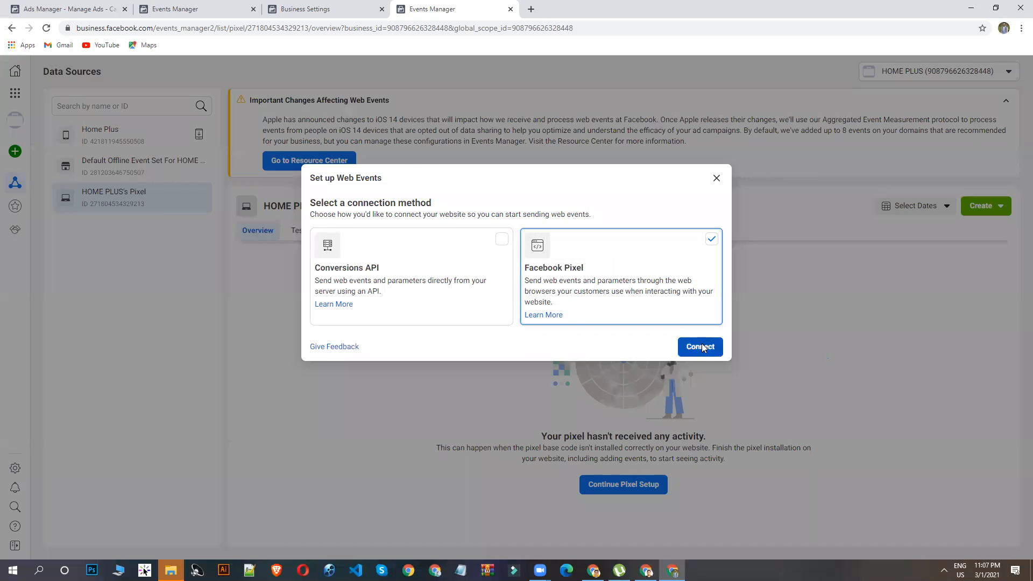
{"action": "left_click", "coordinate": [702, 348]}
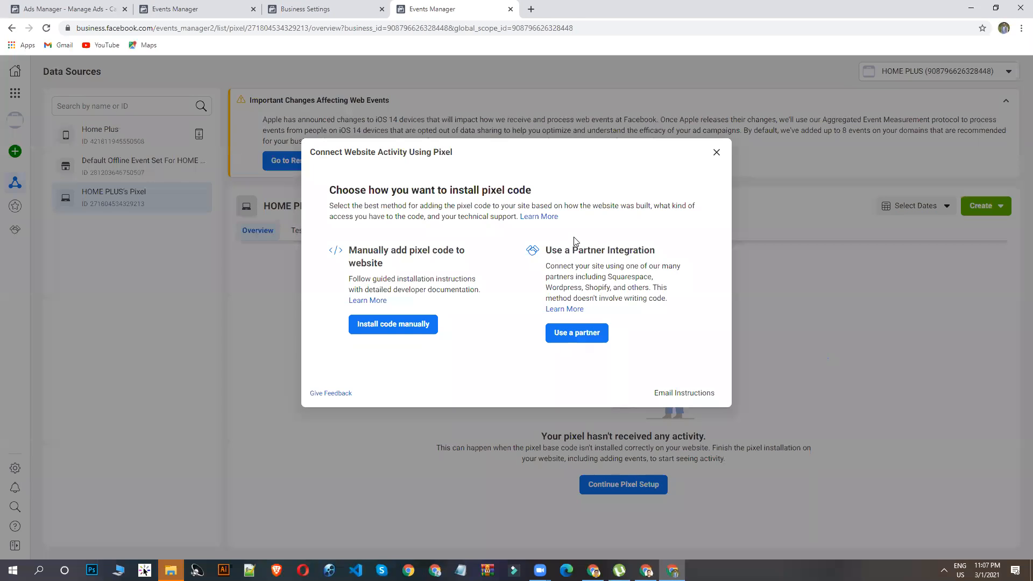
{"action": "left_click", "coordinate": [400, 325]}
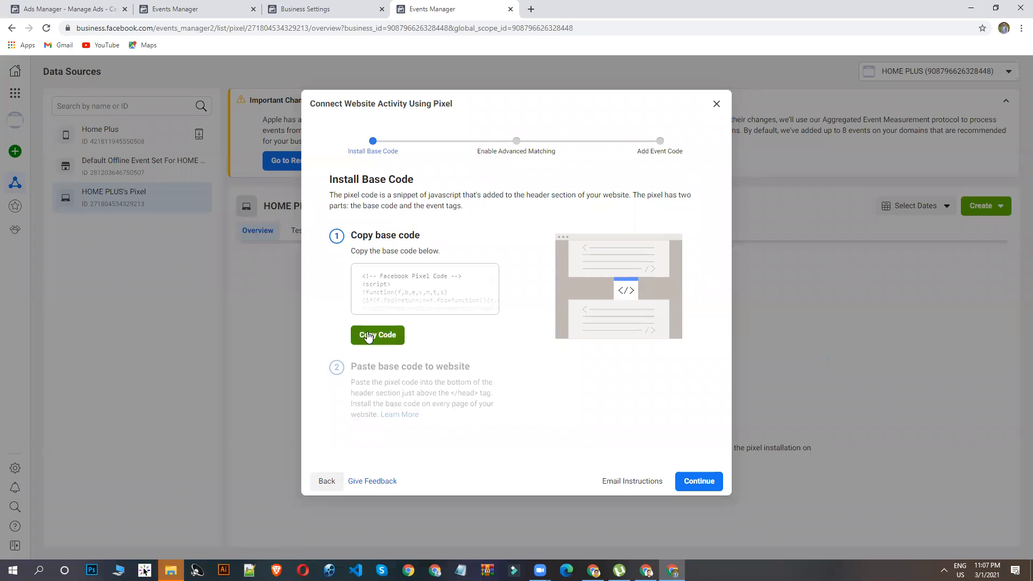
{"action": "left_click", "coordinate": [371, 336]}
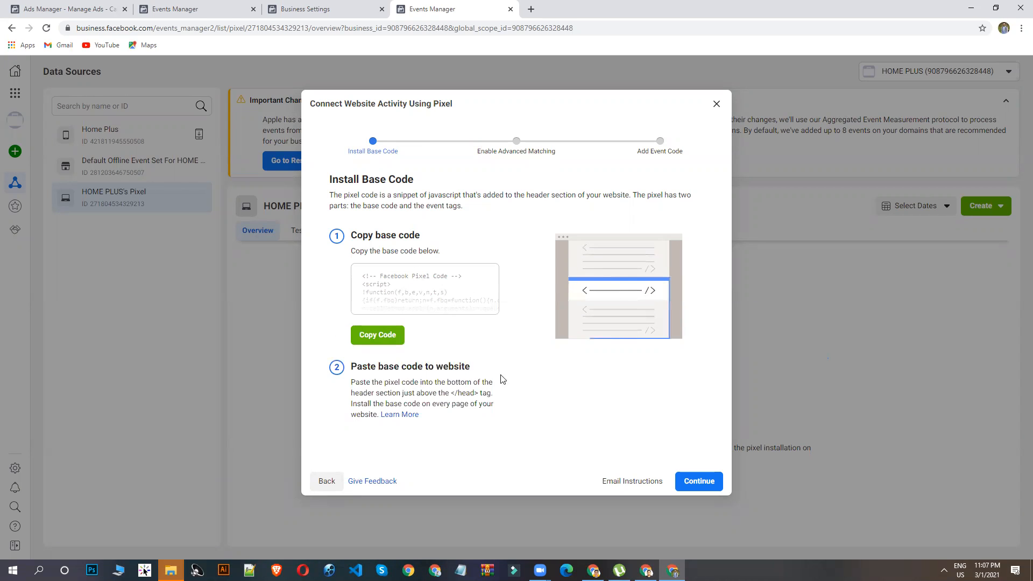
- Check the other open browser windows, including the existing Shopify store's themes page, and return to the pixel's base code instructions
{"action": "left_click", "coordinate": [646, 570]}
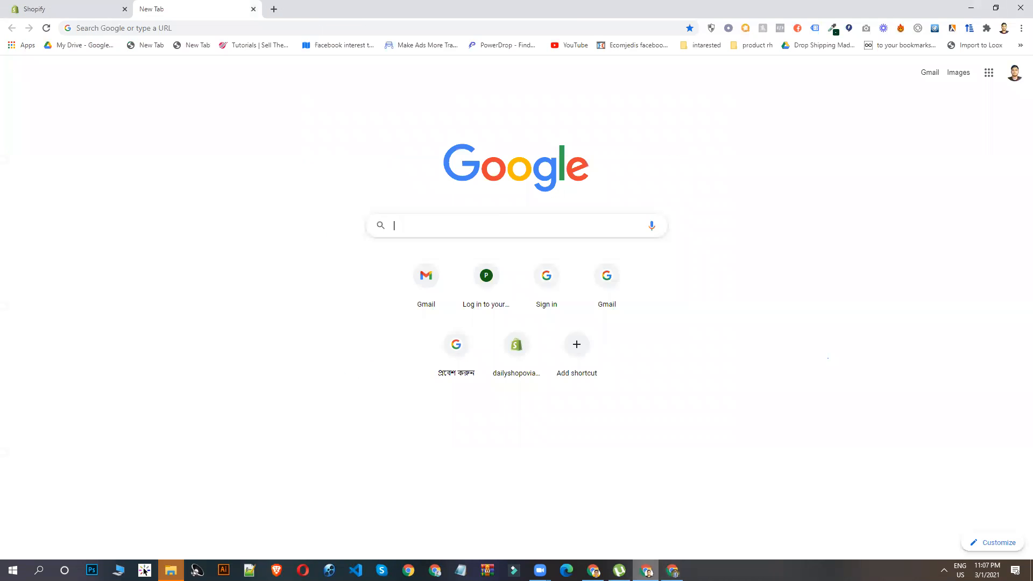
{"action": "left_click", "coordinate": [594, 570]}
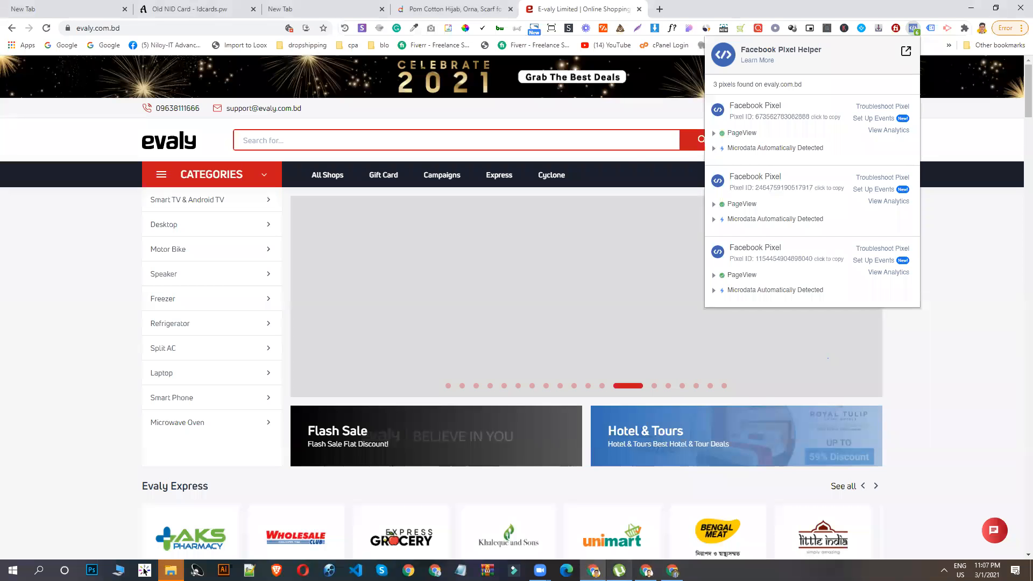
{"action": "left_click", "coordinate": [647, 571]}
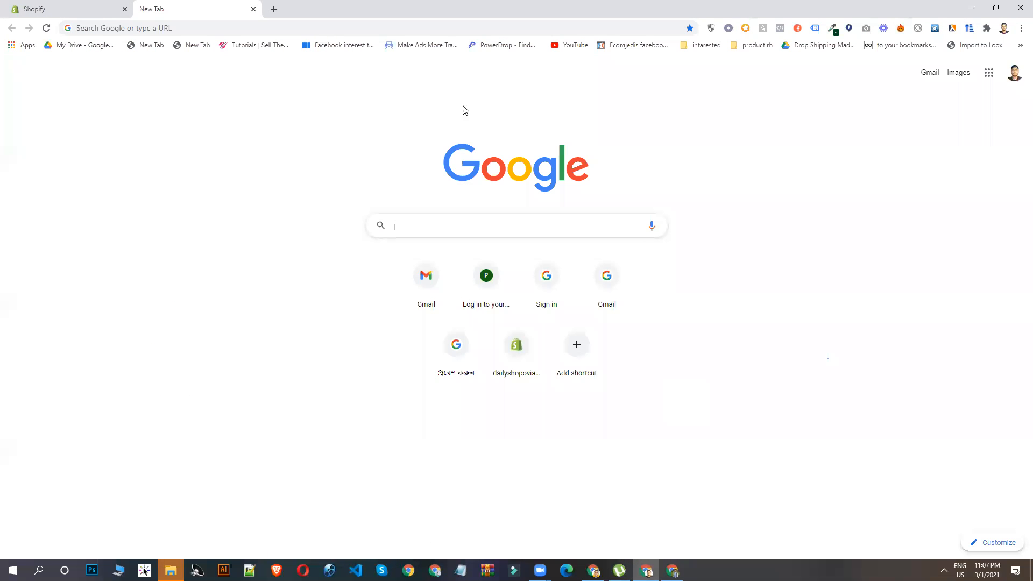
{"action": "left_click", "coordinate": [56, 7]}
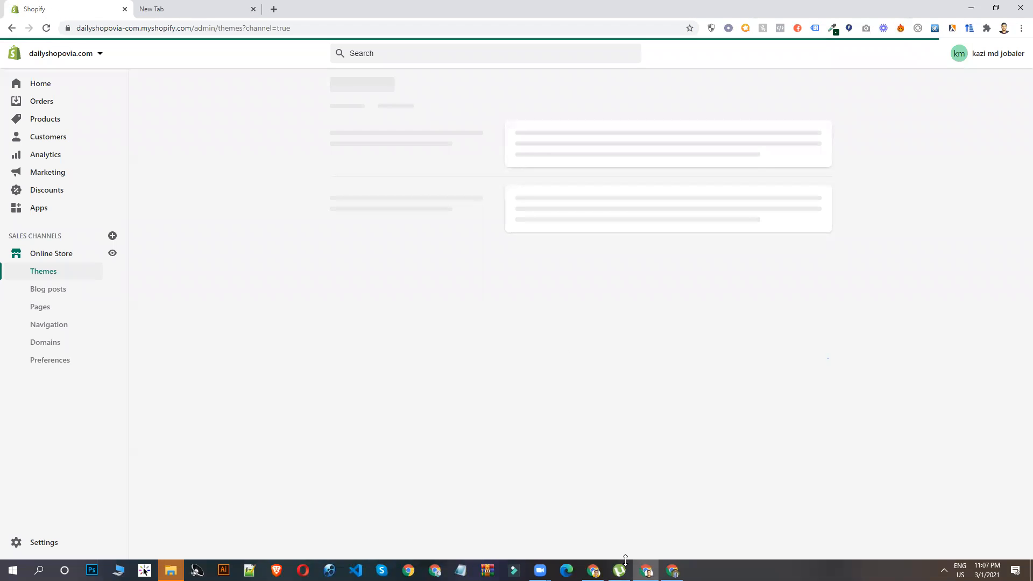
{"action": "left_click", "coordinate": [673, 570]}
{"action": "left_click", "coordinate": [672, 571]}
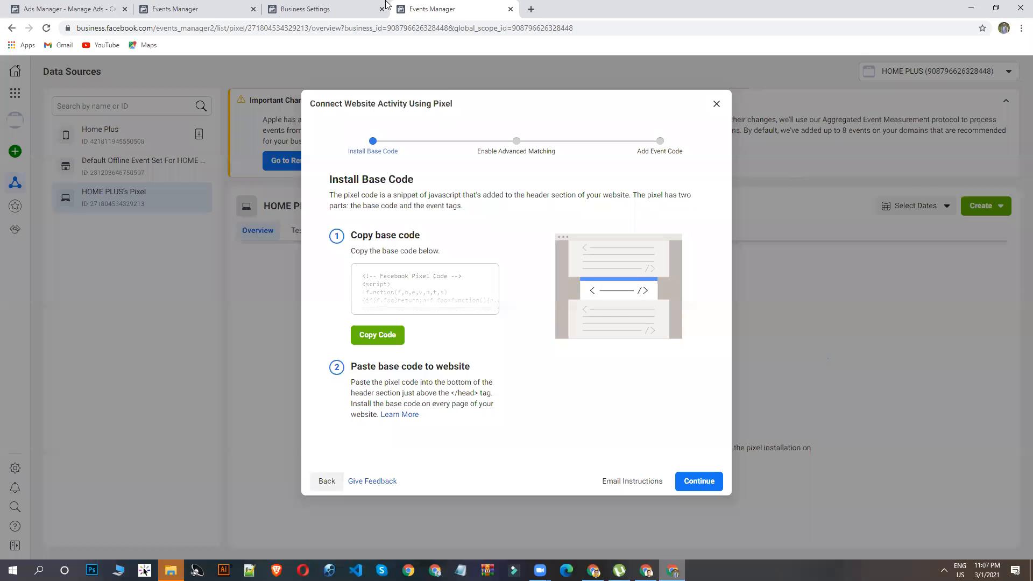
- Search Google for SHOPIFY in a new tab, go to the official Shopify site, and open its free trial sign-up form
{"action": "left_click", "coordinate": [531, 8]}
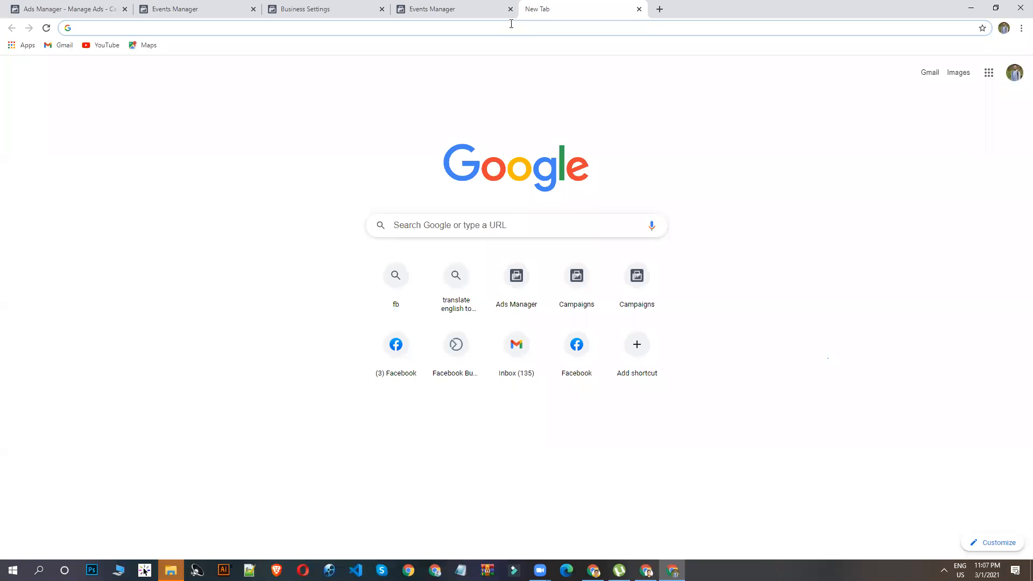
{"action": "type", "text": "SHOPIFY"}
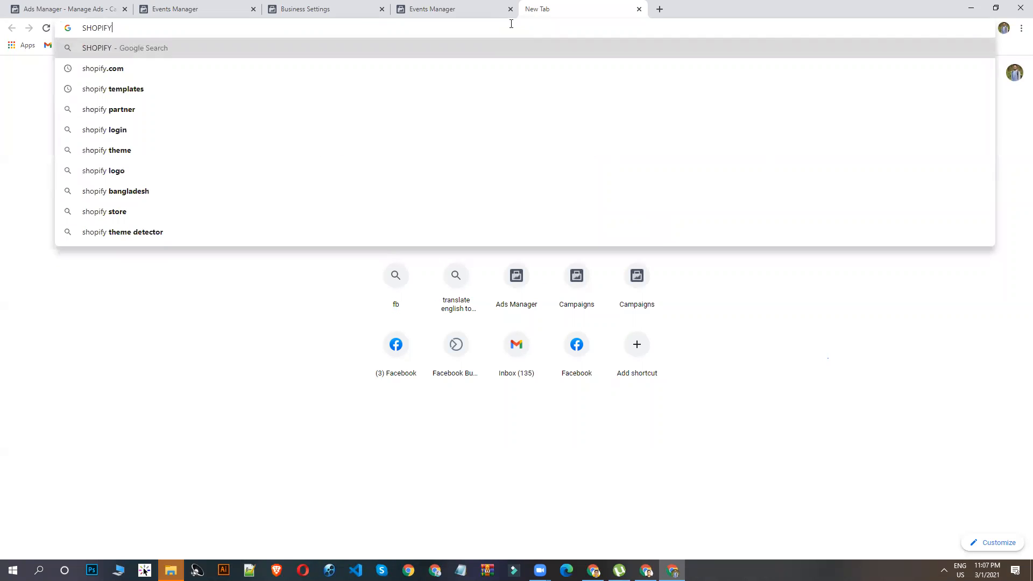
{"action": "key", "text": "Return"}
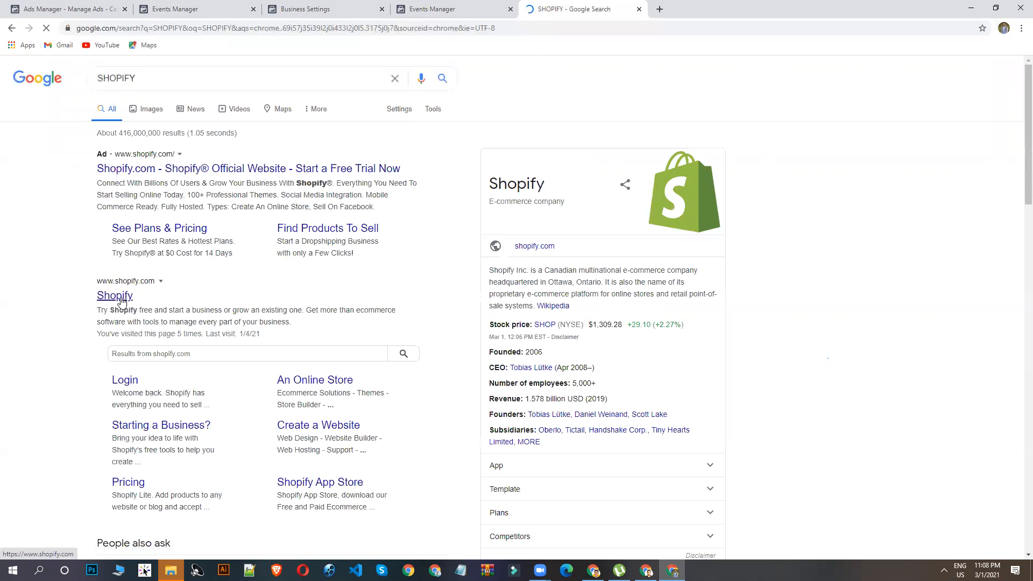
{"action": "left_click", "coordinate": [115, 296]}
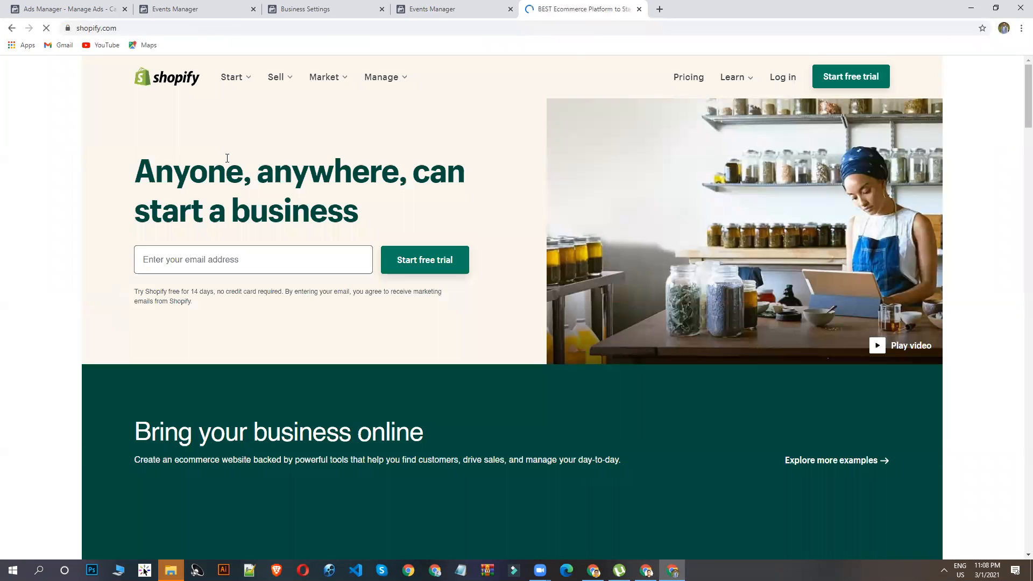
{"action": "left_click", "coordinate": [854, 81]}
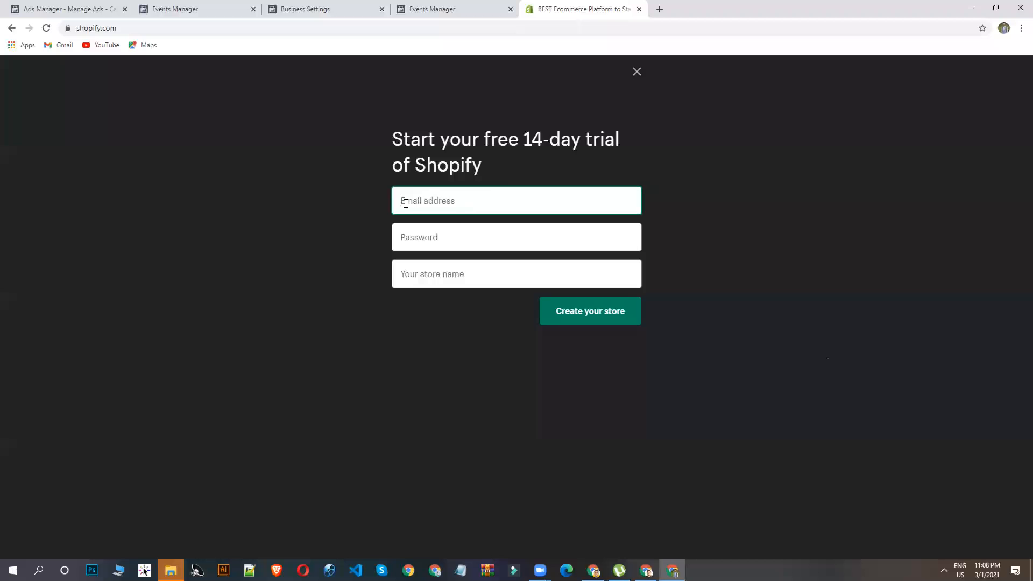
- Search for TEAM MAIL in another new tab and open temp-mail.org to obtain a temporary e-mail address
{"action": "left_click", "coordinate": [660, 10]}
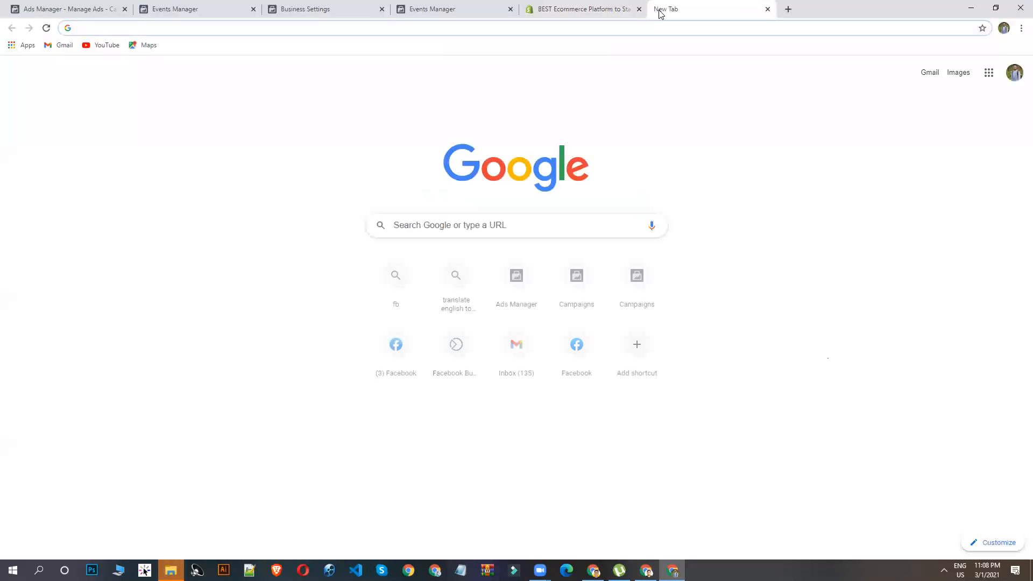
{"action": "type", "text": "TEAM"}
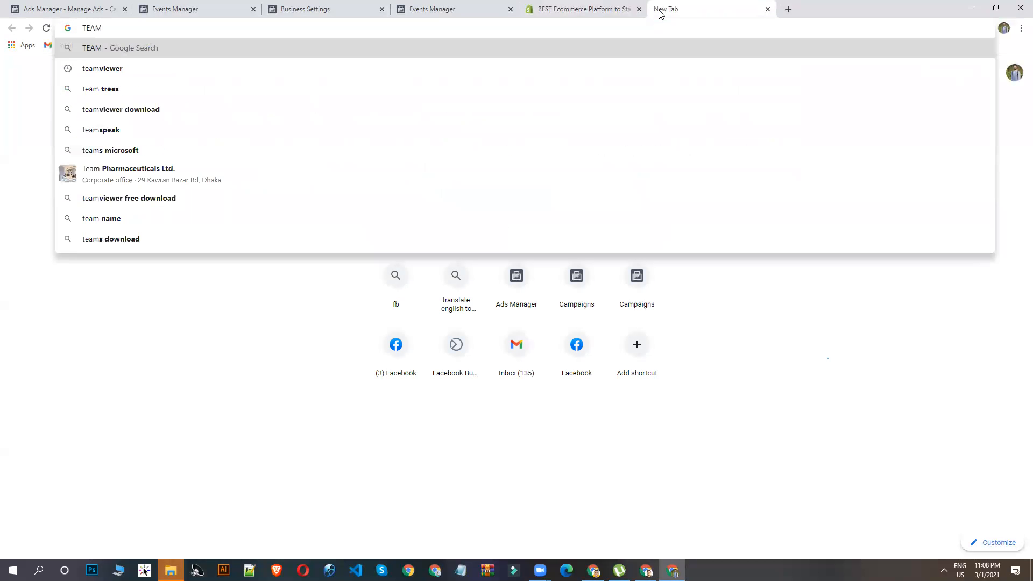
{"action": "type", "text": " MAIL"}
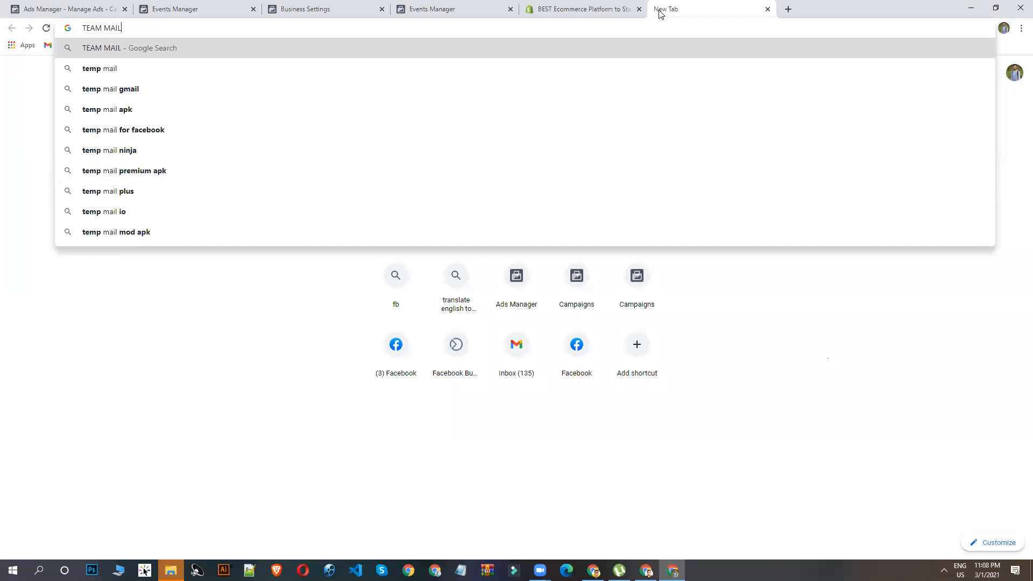
{"action": "key", "text": "Return"}
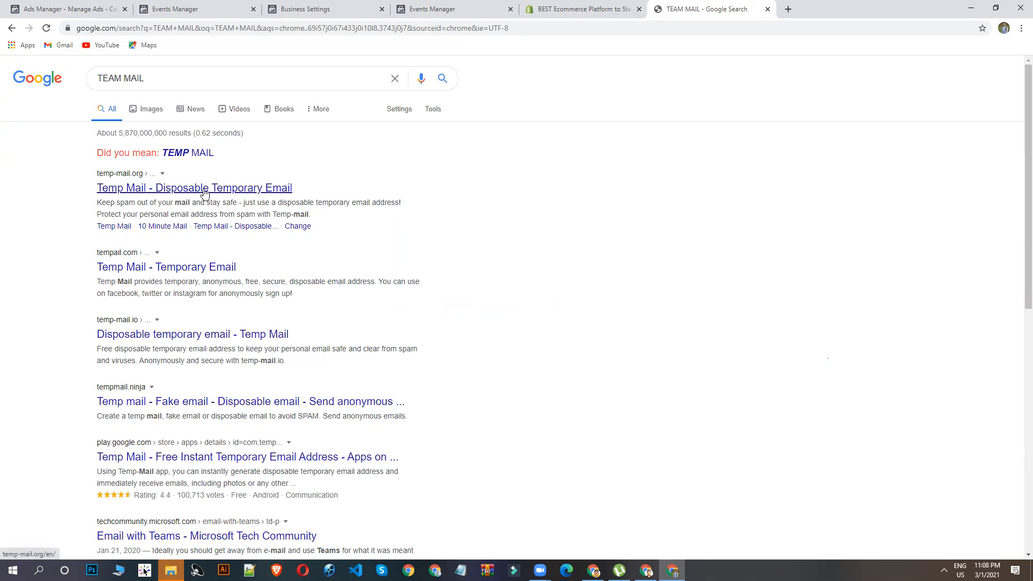
{"action": "left_click", "coordinate": [205, 192]}
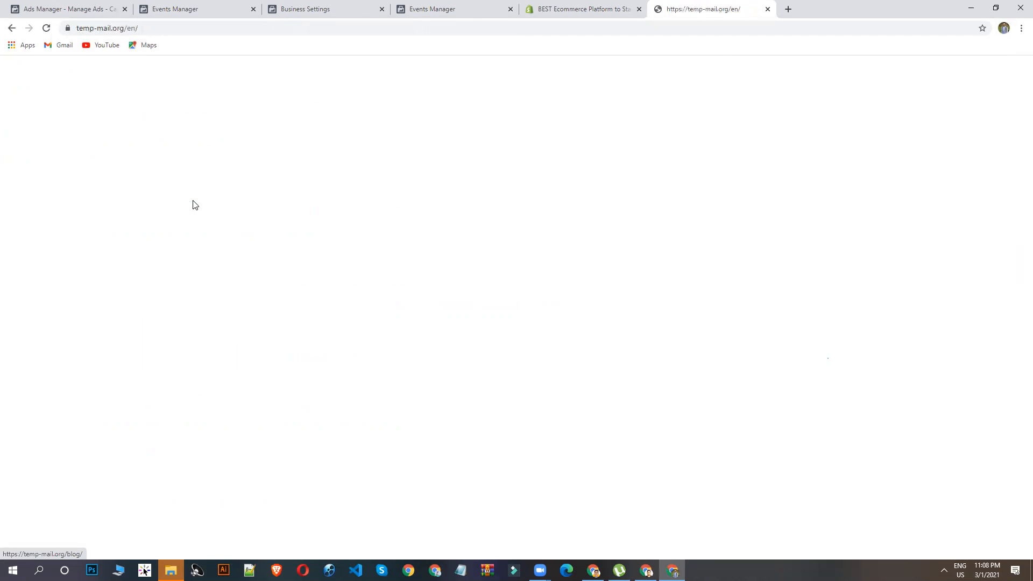
{"action": "left_click", "coordinate": [598, 9]}
{"action": "left_click", "coordinate": [689, 9]}
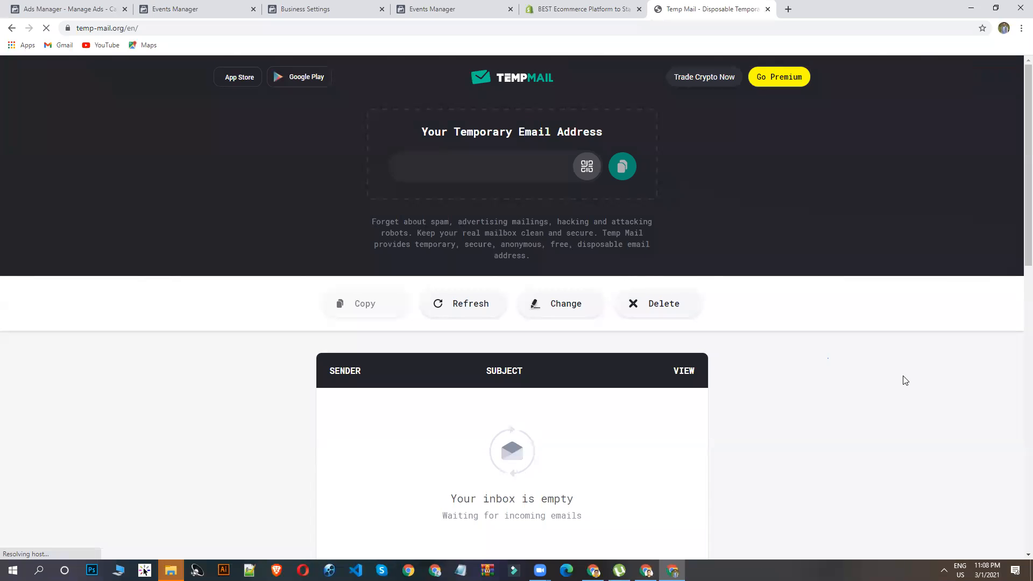
- Fill in the Shopify trial form's e-mail field with the temporary address and enter the account password
{"action": "left_click", "coordinate": [582, 9]}
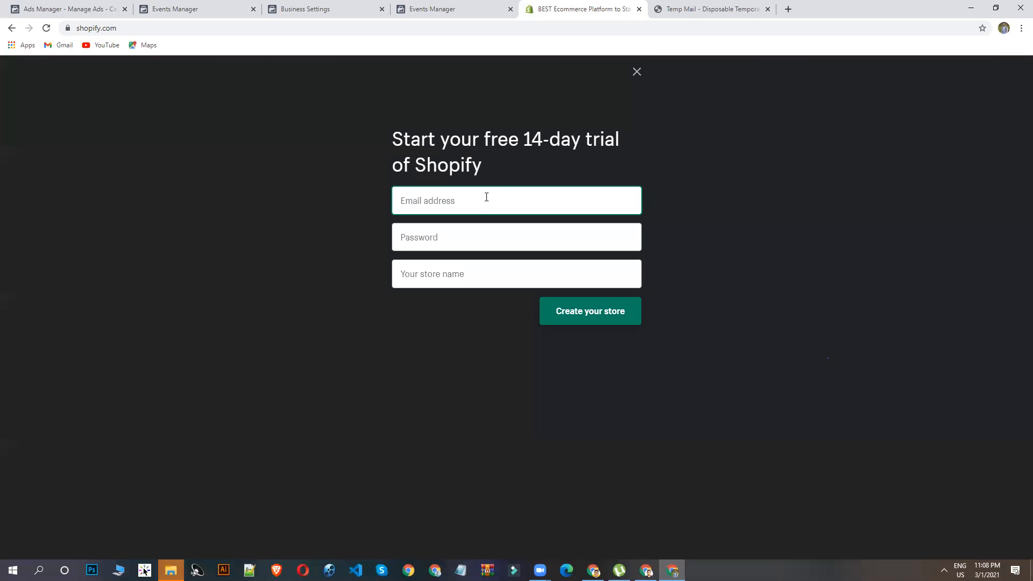
{"action": "key", "text": "ctrl+v"}
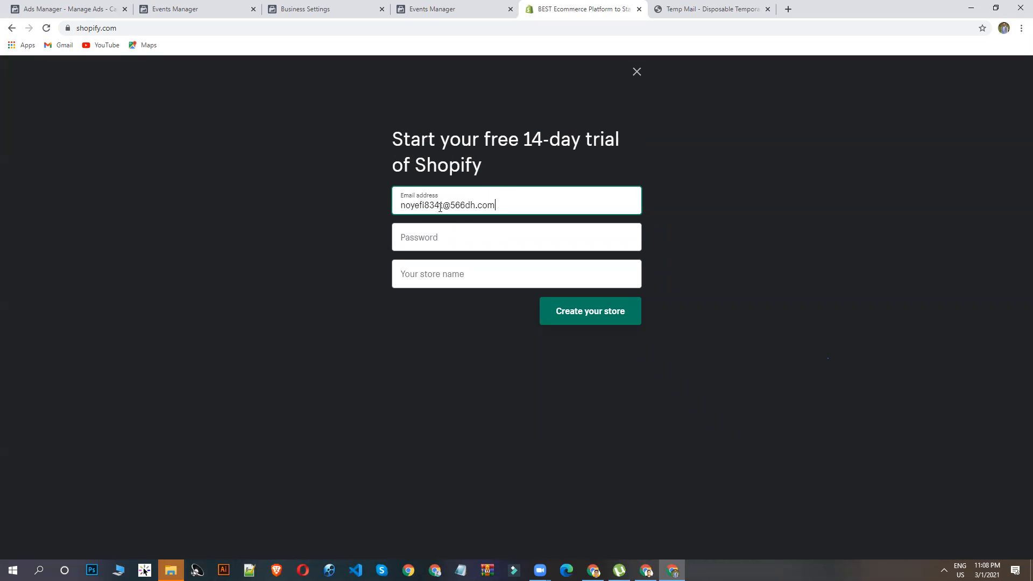
{"action": "left_click_drag", "start_coordinate": [443, 207], "coordinate": [367, 206]}
{"action": "left_click", "coordinate": [462, 242]}
{"action": "key", "text": "ctrl+v"}
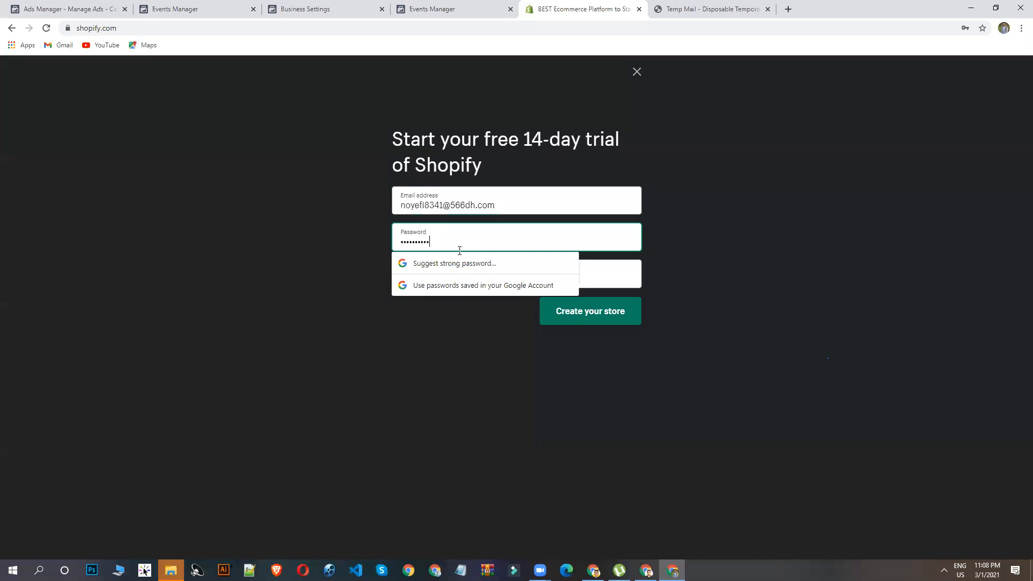
- Use the leading letters of the temporary e-mail address as the store name and create the Shopify store
{"action": "left_click", "coordinate": [682, 217]}
{"action": "left_click", "coordinate": [448, 278]}
{"action": "left_click_drag", "start_coordinate": [424, 207], "coordinate": [366, 211]}
{"action": "key", "text": "ctrl+c"}
{"action": "left_click", "coordinate": [447, 275]}
{"action": "key", "text": "ctrl+v"}
{"action": "left_click", "coordinate": [587, 316]}
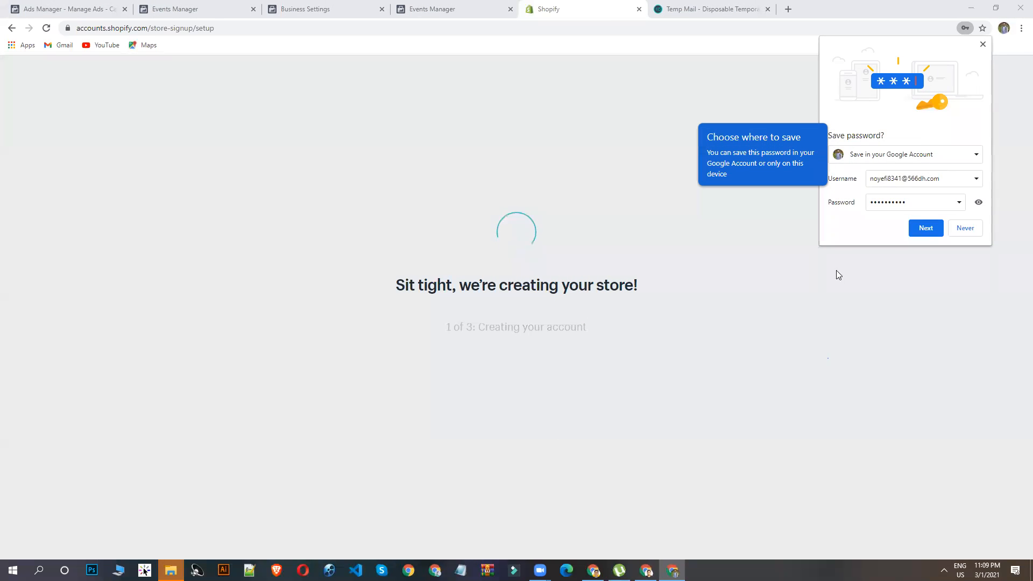
- Decline Google Account storage for the new store's login and save the password only on this device
{"action": "left_click", "coordinate": [927, 228]}
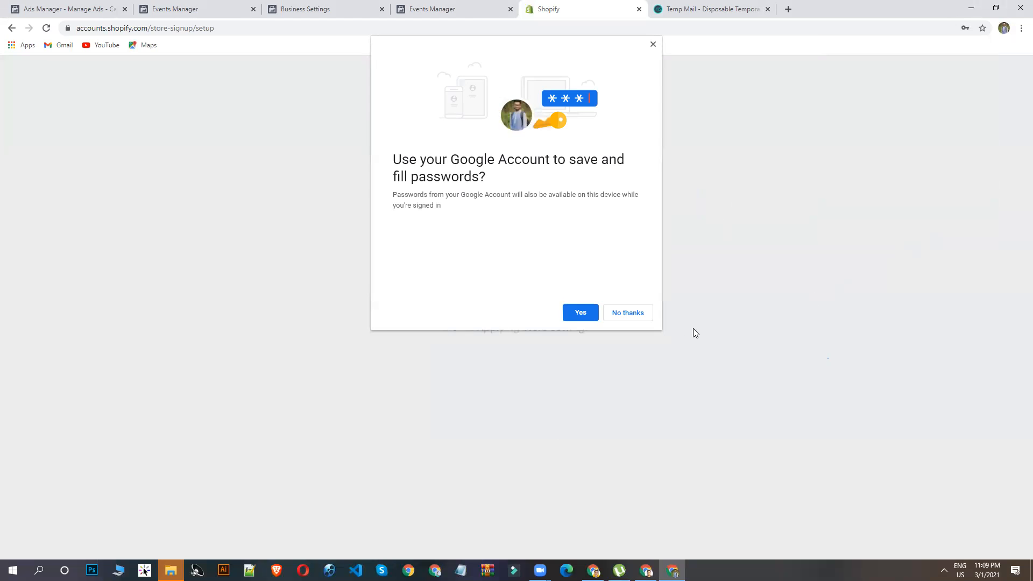
{"action": "left_click", "coordinate": [622, 317]}
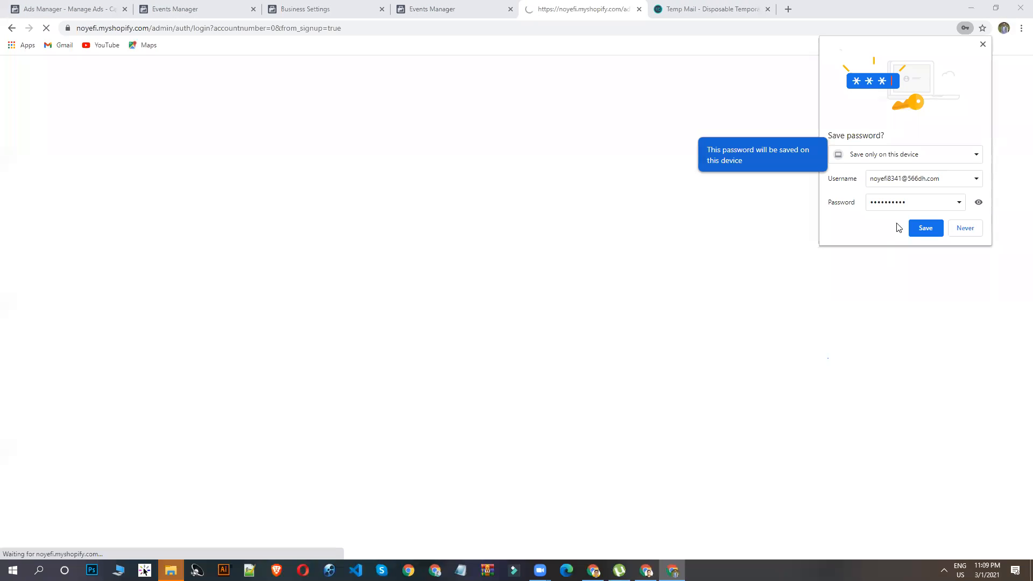
{"action": "left_click", "coordinate": [920, 229]}
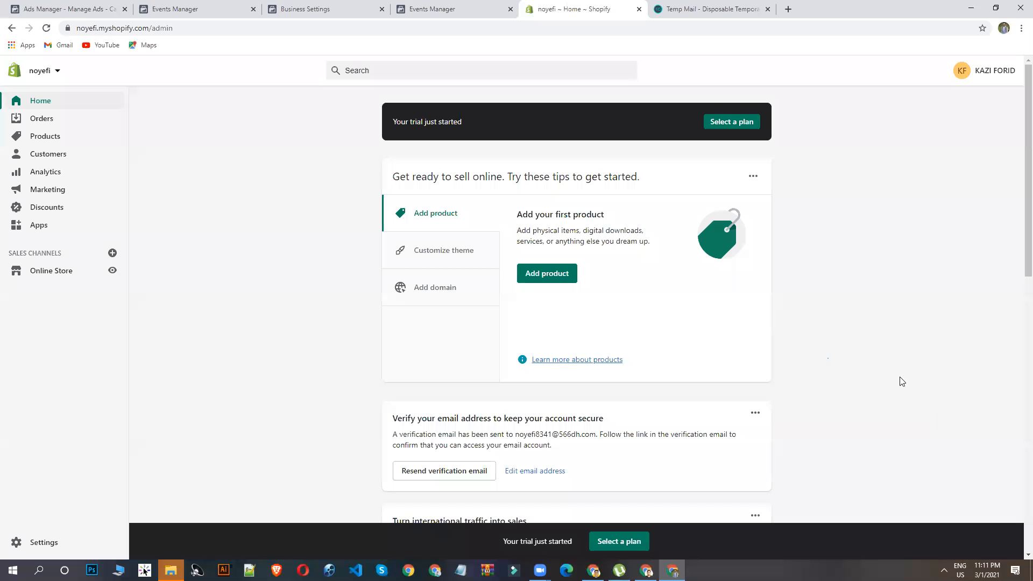
- Look through the new store's admin home page and preview the online store, returning to the admin
{"action": "scroll", "coordinate": [166, 215], "scroll_direction": "down", "scroll_amount": 9}
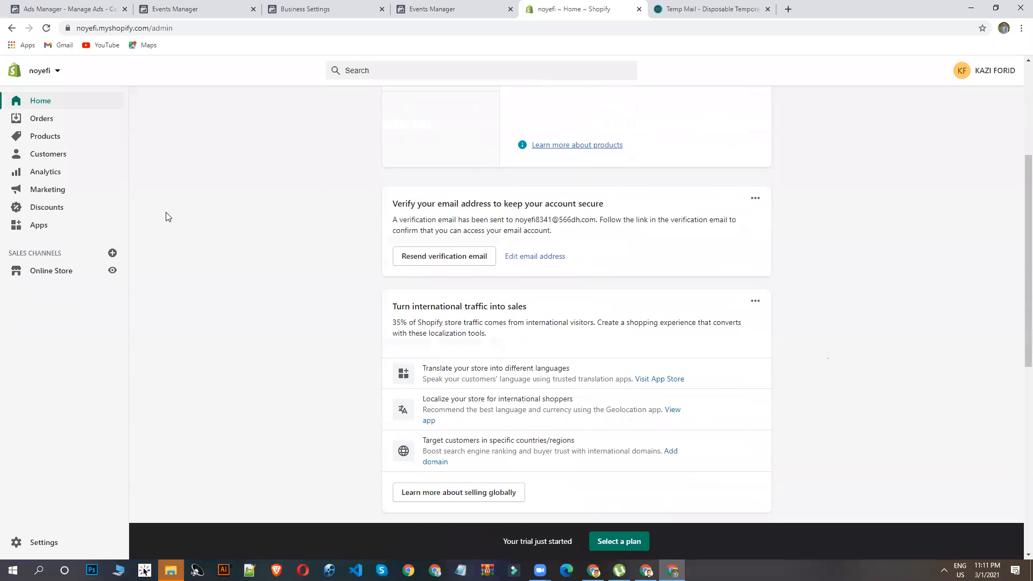
{"action": "left_click", "coordinate": [112, 270]}
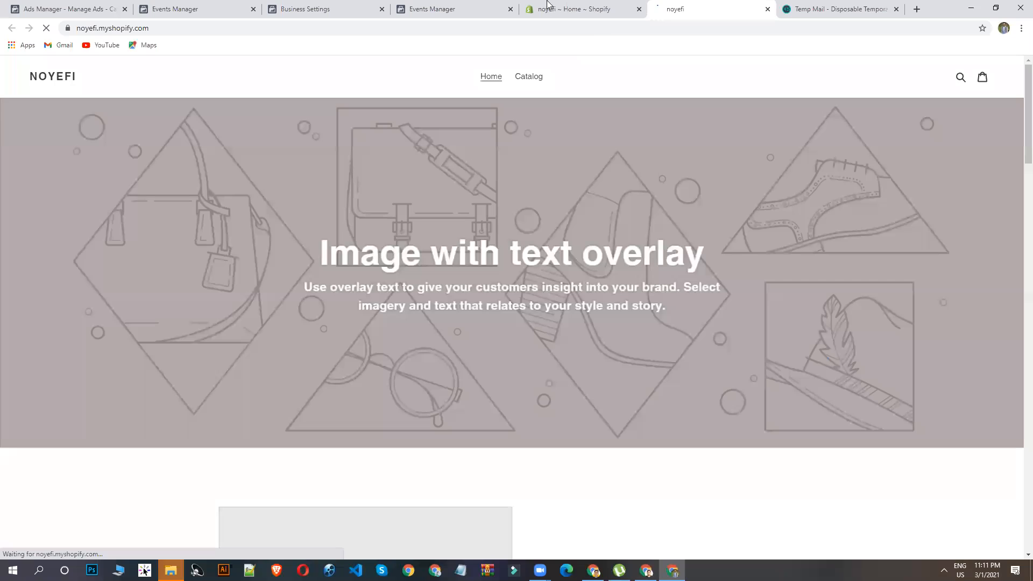
{"action": "left_click", "coordinate": [550, 7]}
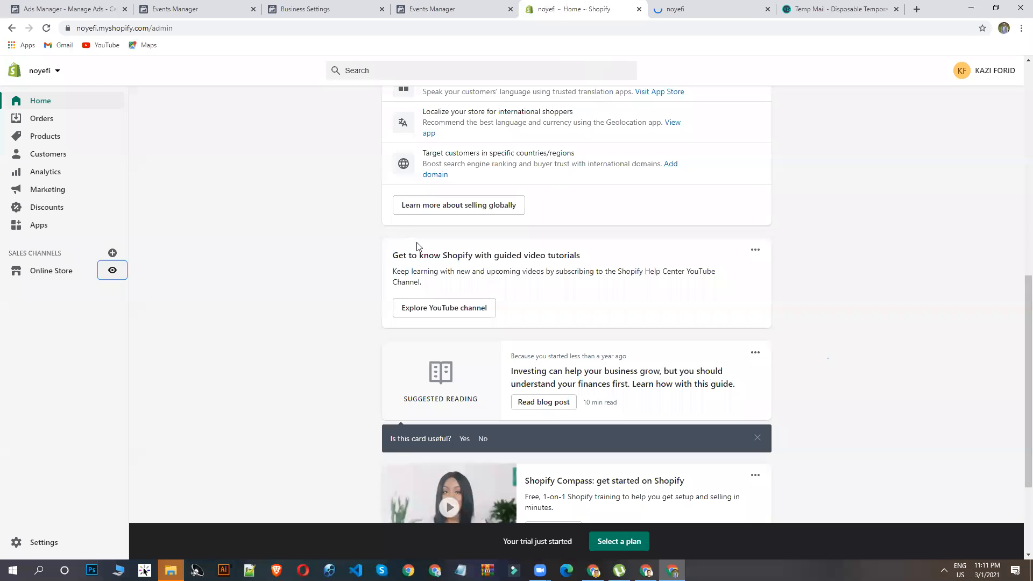
- Open the online store's preferences and find the Facebook Pixel section
{"action": "left_click", "coordinate": [47, 274]}
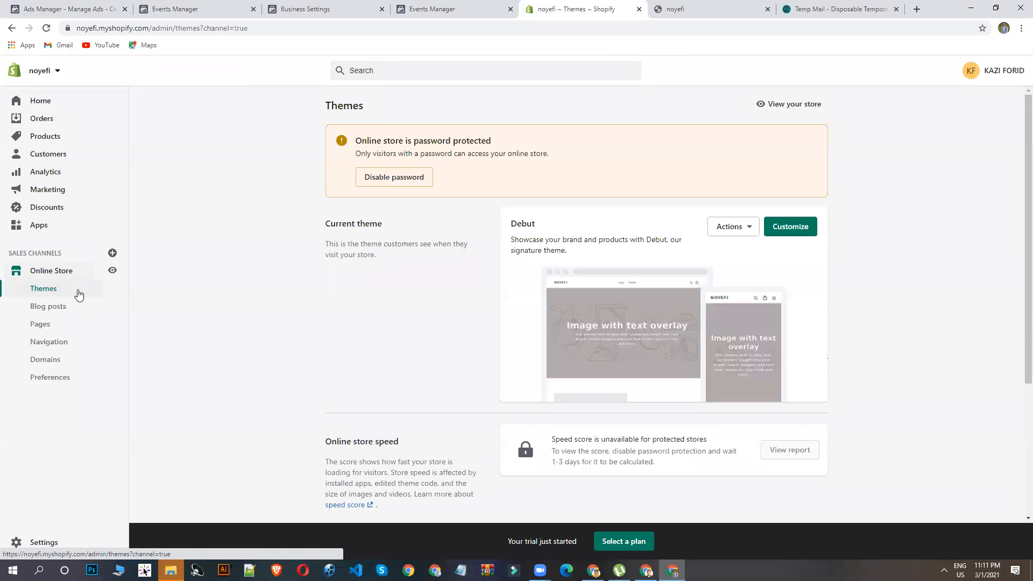
{"action": "left_click", "coordinate": [58, 380]}
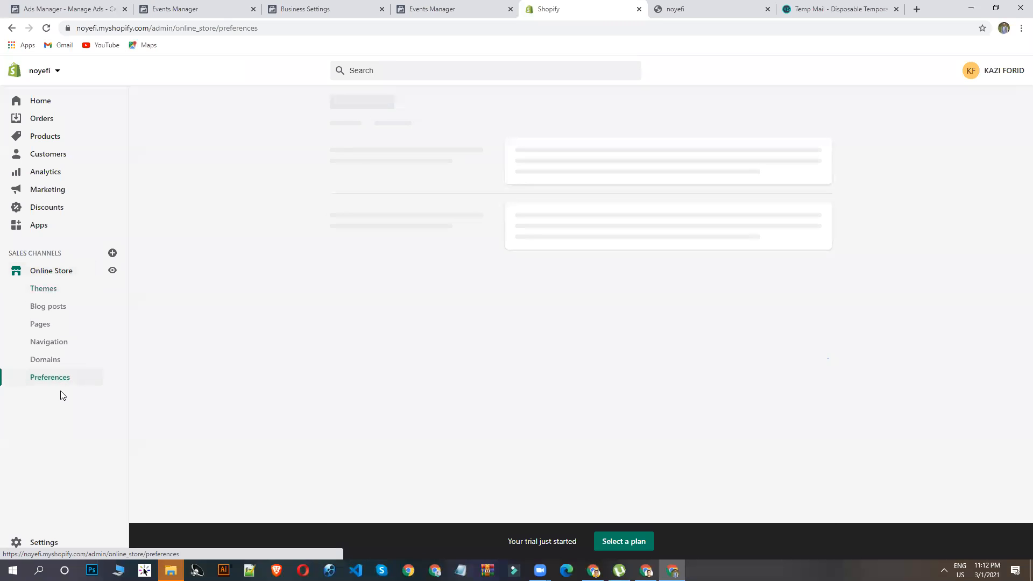
{"action": "scroll", "coordinate": [687, 312], "scroll_direction": "down", "scroll_amount": 6}
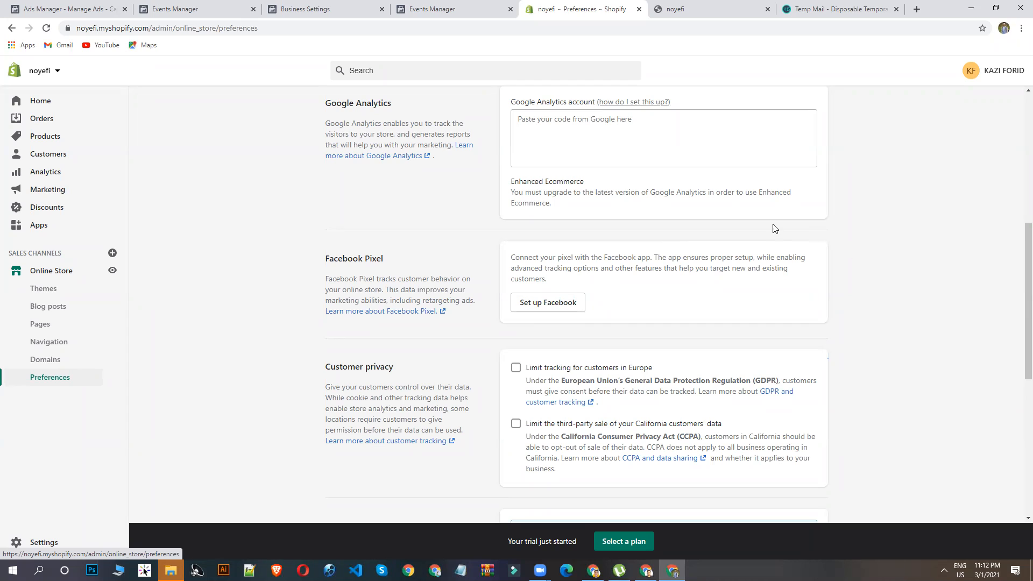
- Open the Debut theme's code for editing and load the theme.liquid layout file
{"action": "left_click", "coordinate": [52, 294]}
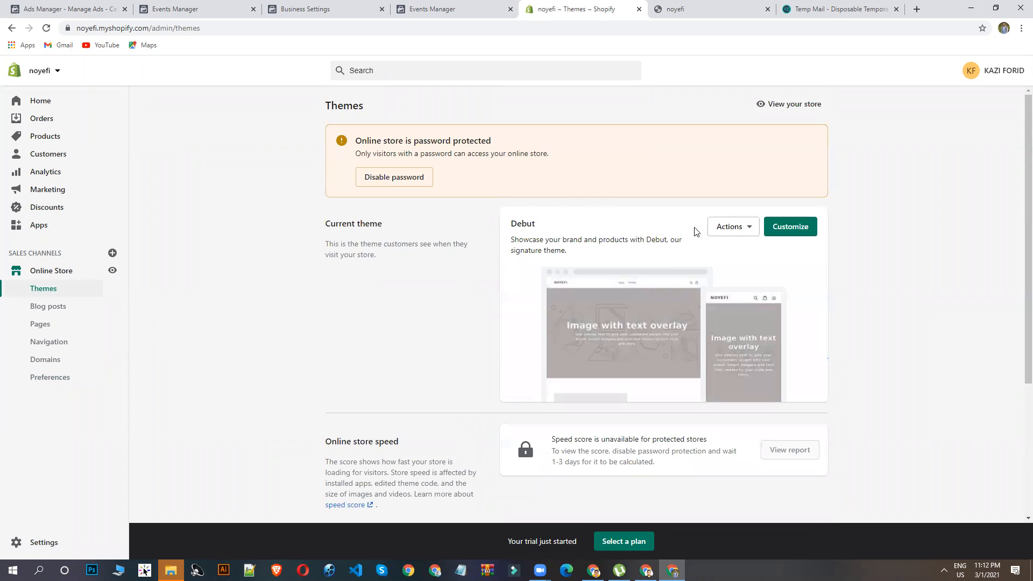
{"action": "left_click", "coordinate": [730, 227]}
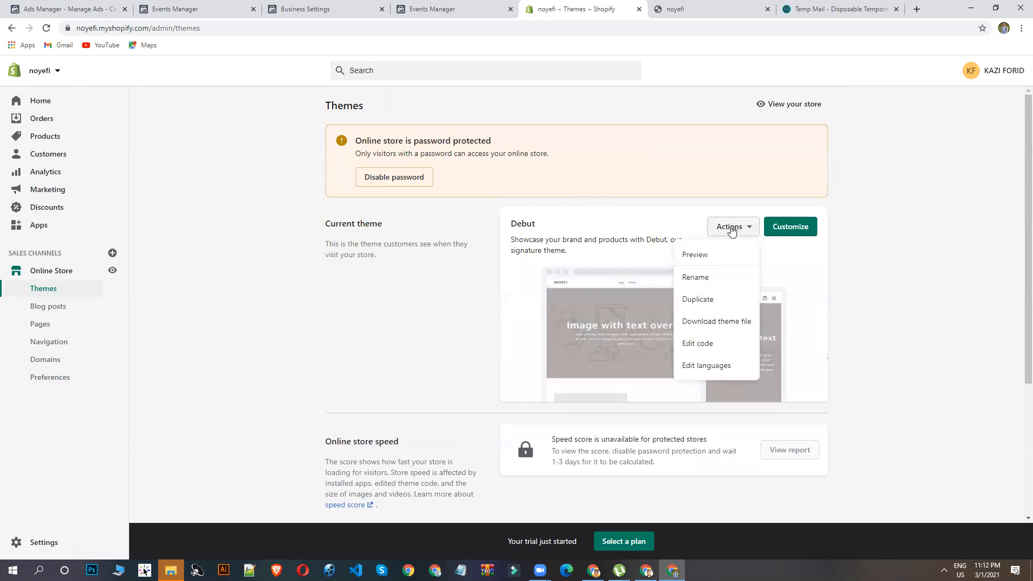
{"action": "left_click", "coordinate": [699, 347]}
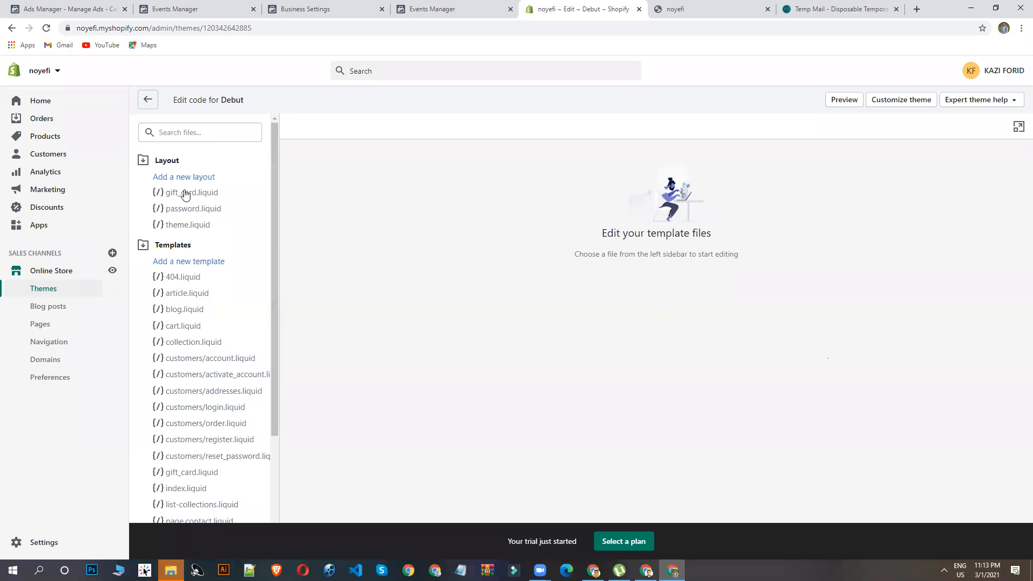
{"action": "scroll", "coordinate": [224, 344], "scroll_direction": "down", "scroll_amount": 3}
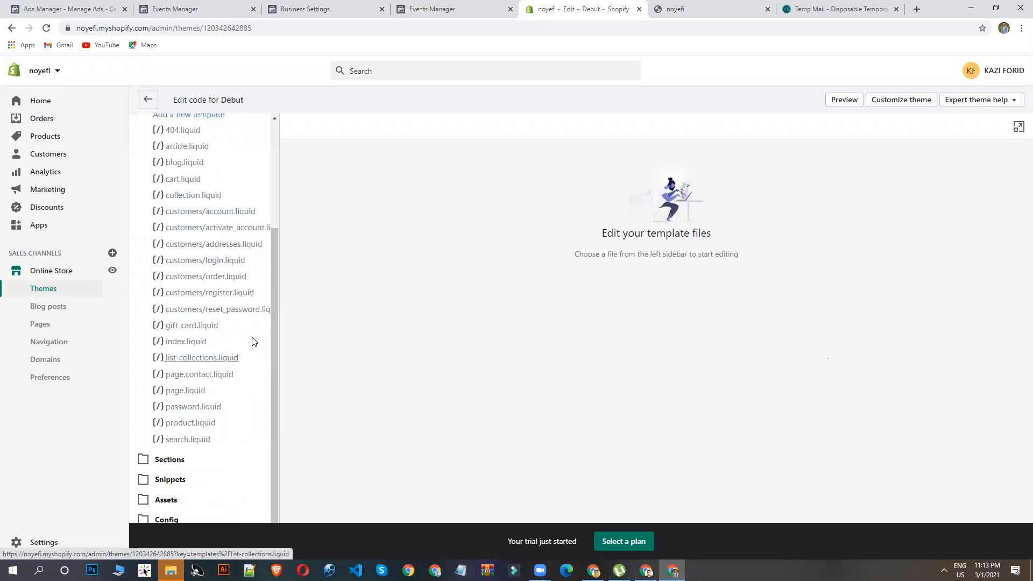
{"action": "scroll", "coordinate": [253, 341], "scroll_direction": "up", "scroll_amount": 3}
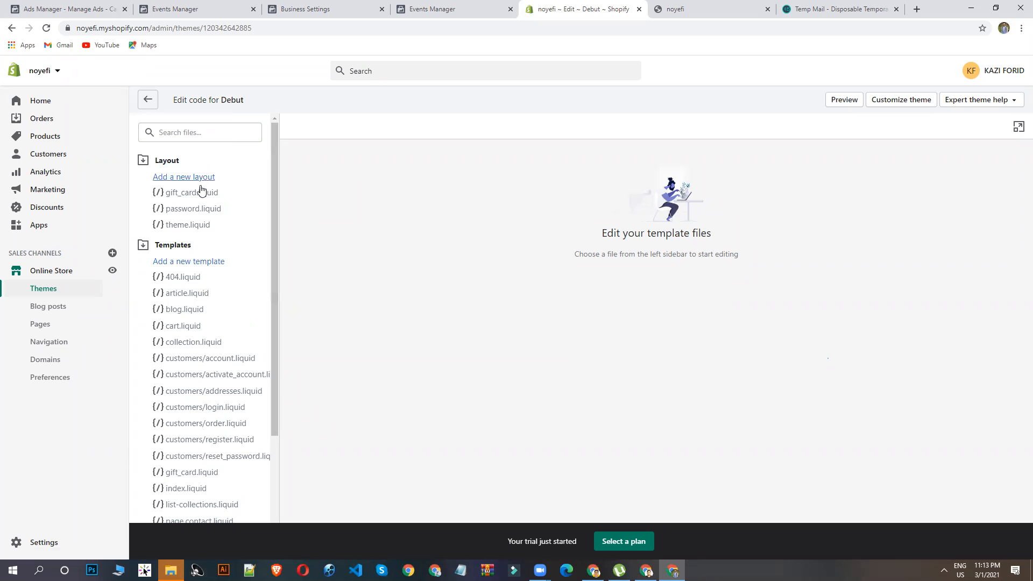
{"action": "left_click", "coordinate": [182, 231]}
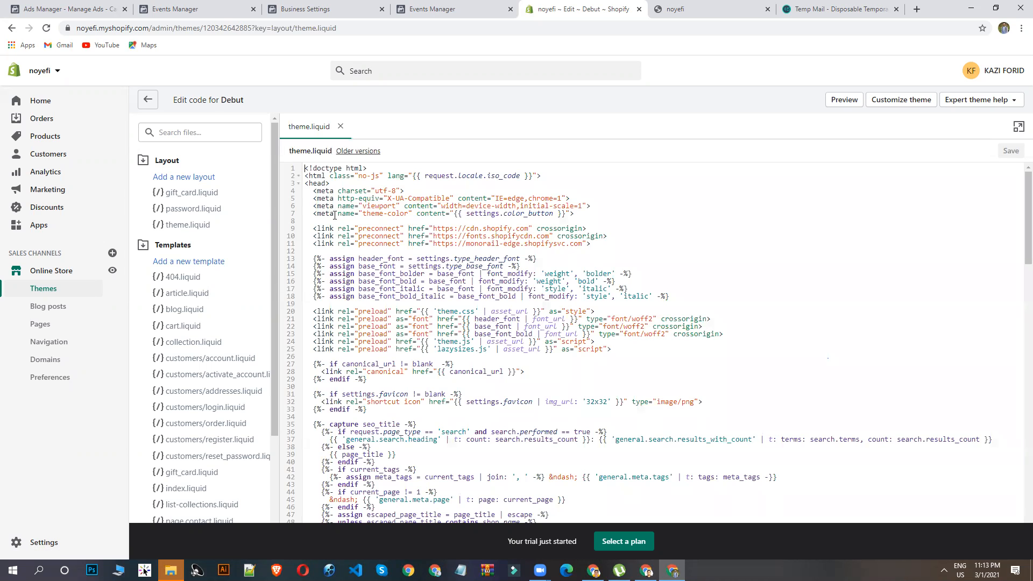
- Add four blank lines directly after the opening head tag in theme.liquid and place the cursor on line 5
{"action": "left_click", "coordinate": [343, 176]}
{"action": "left_click", "coordinate": [332, 183]}
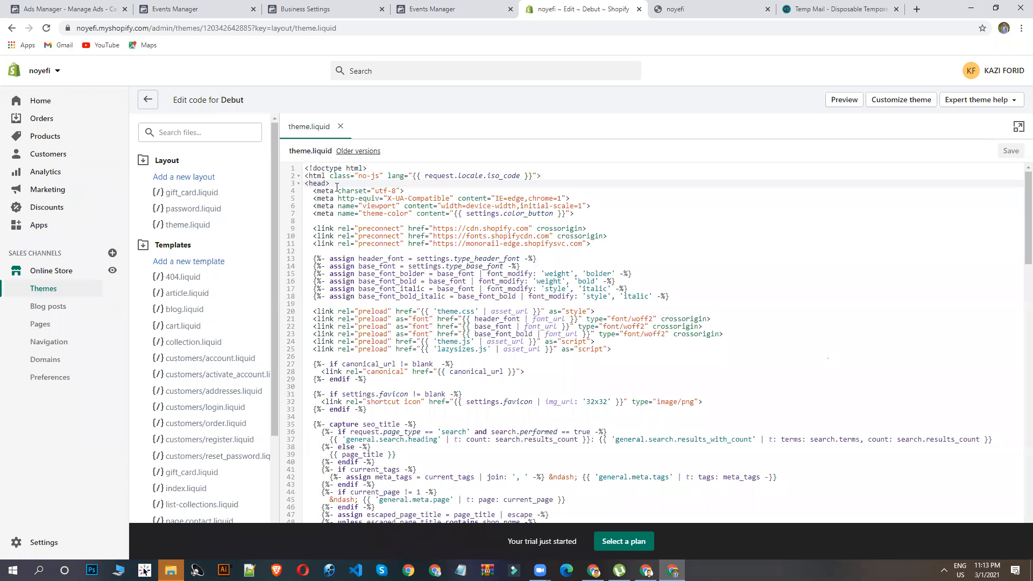
{"action": "key", "text": "Return"}
{"action": "key", "text": "Return"}
{"action": "key", "text": "Return"}
{"action": "key", "text": "Return"}
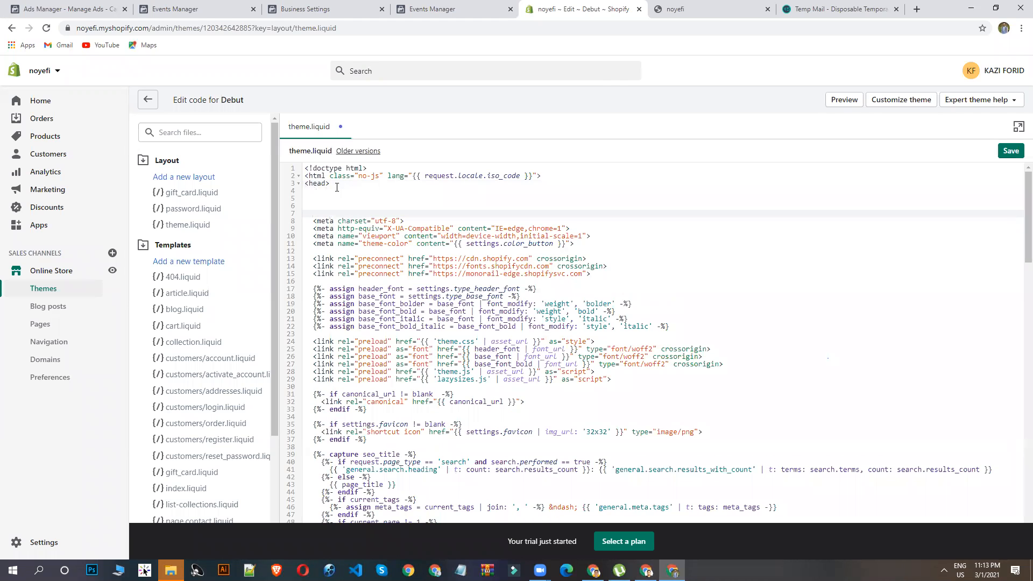
{"action": "left_click", "coordinate": [321, 198]}
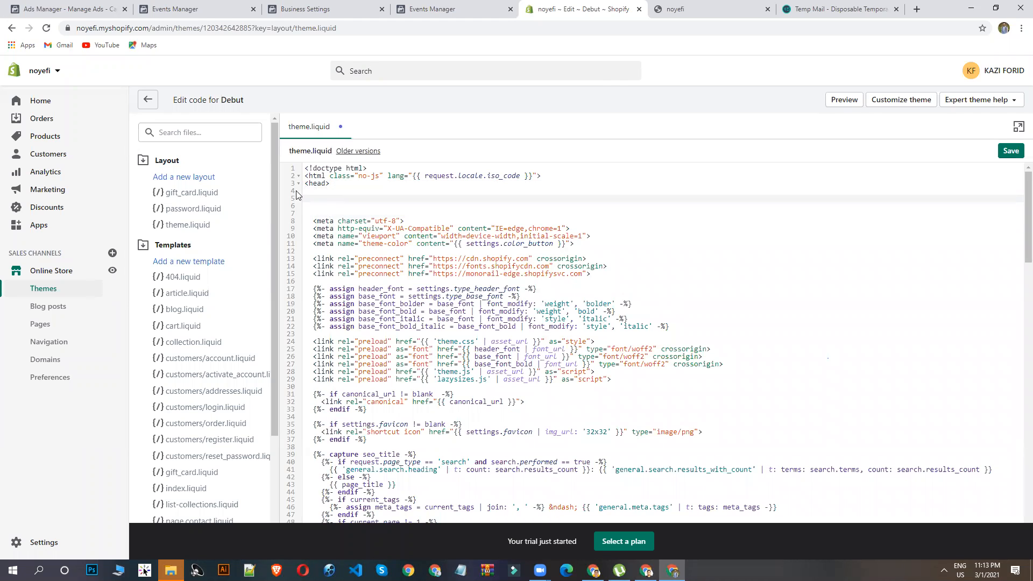
- Return to the HOME PLUS pixel setup in Events Manager and copy the pixel base code
{"action": "left_click", "coordinate": [237, 9]}
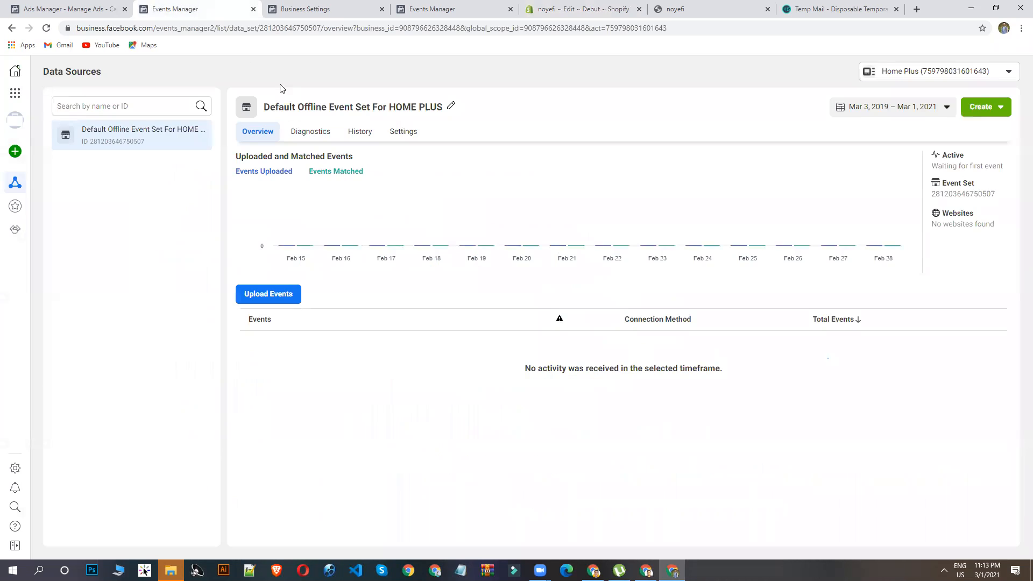
{"action": "left_click", "coordinate": [75, 8]}
{"action": "left_click", "coordinate": [315, 5]}
{"action": "left_click", "coordinate": [435, 8]}
{"action": "left_click", "coordinate": [377, 335]}
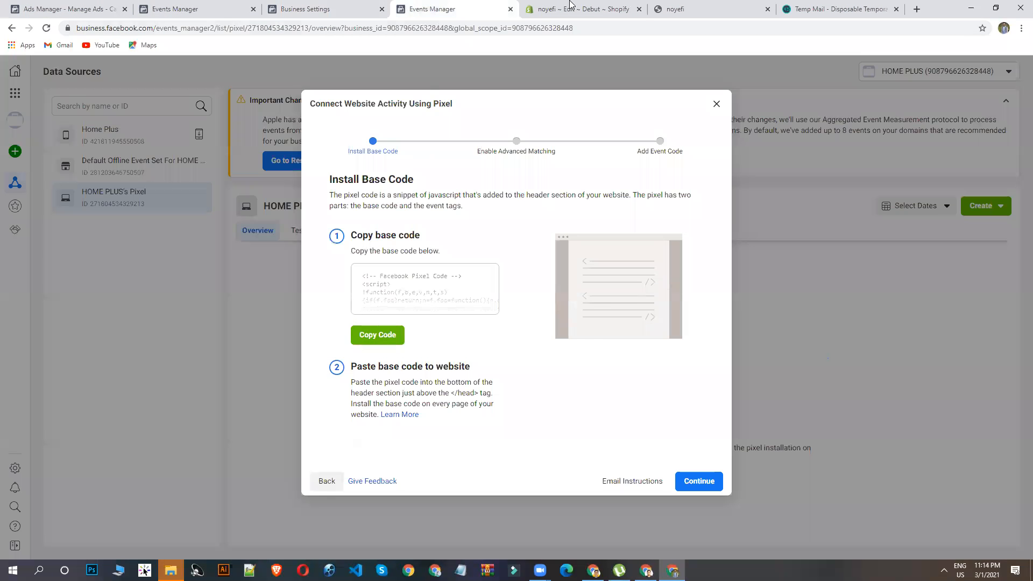
- Switch to the Shopify theme code, paste the Facebook pixel base code below the opening head tag and save theme.liquid
{"action": "left_click", "coordinate": [645, 6]}
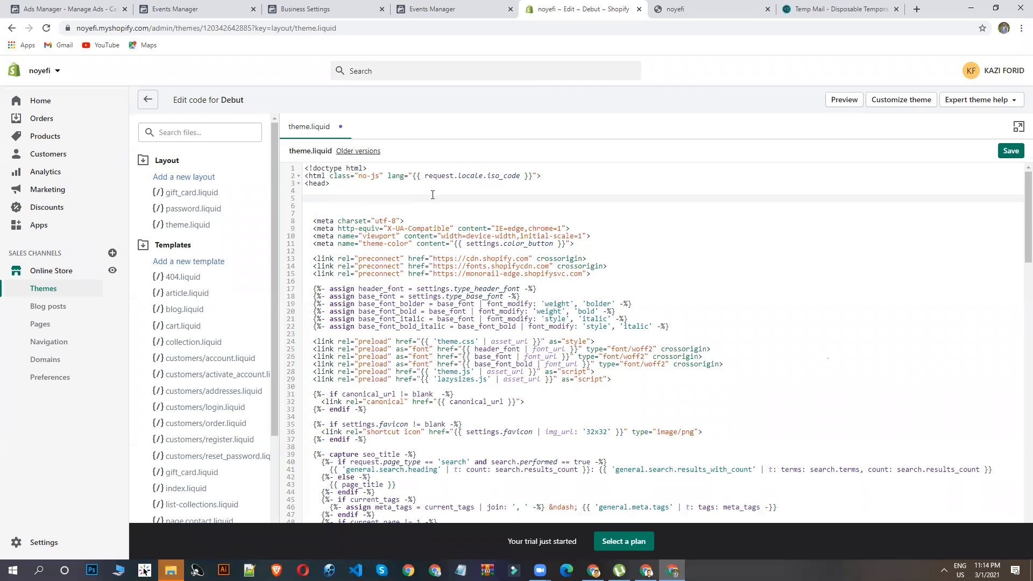
{"action": "key", "text": "ctrl+v"}
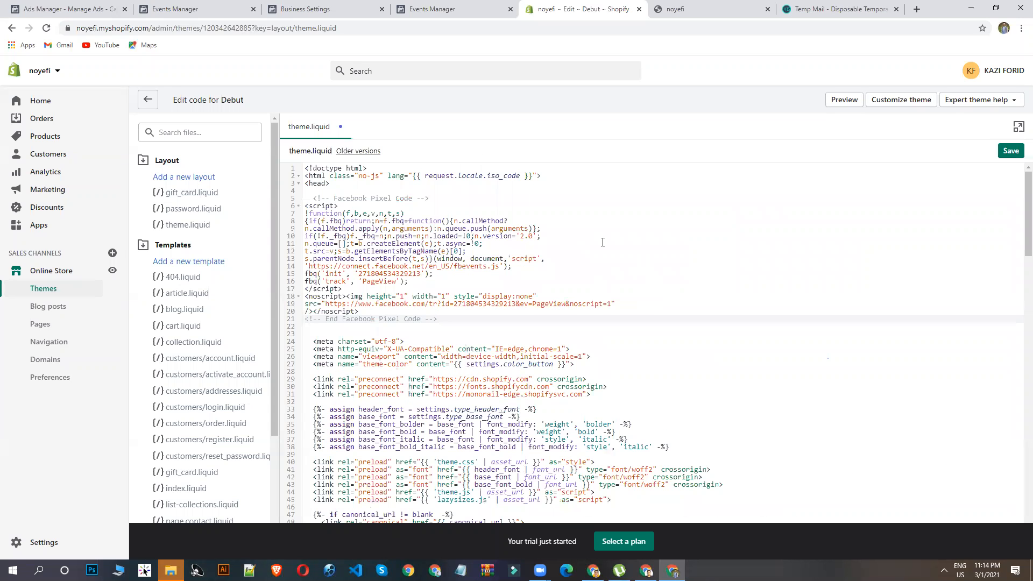
{"action": "left_click", "coordinate": [1011, 152]}
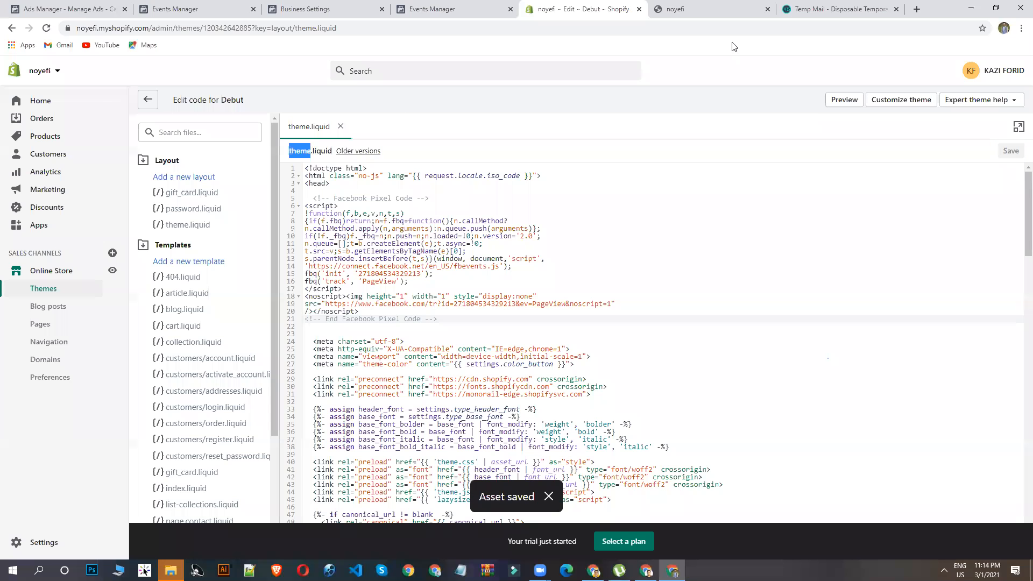
- View the online store in a new tab and return to the theme code
{"action": "left_click", "coordinate": [304, 8]}
{"action": "left_click", "coordinate": [487, 9]}
{"action": "left_click", "coordinate": [562, 7]}
{"action": "left_click", "coordinate": [114, 270]}
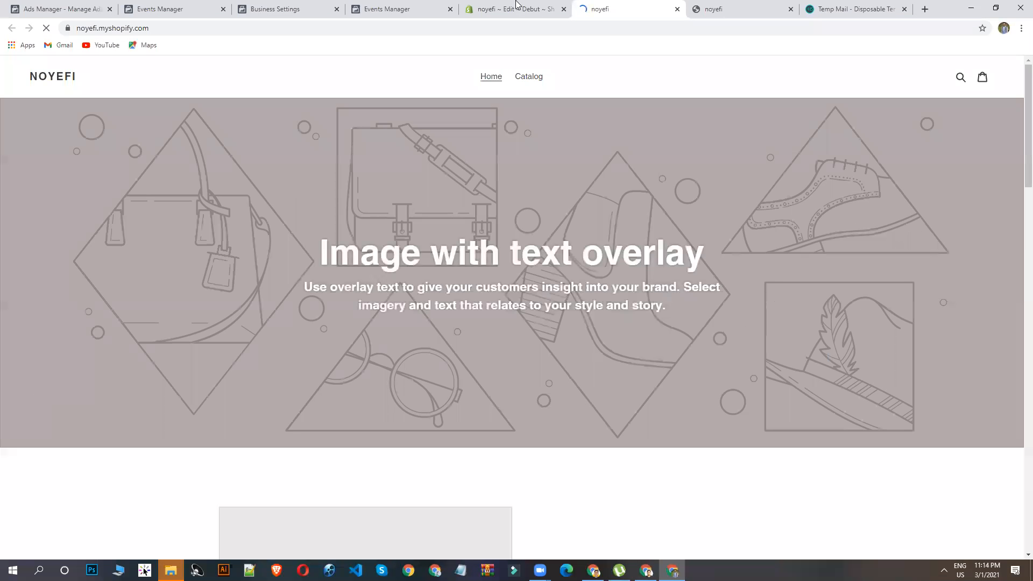
{"action": "left_click", "coordinate": [470, 6]}
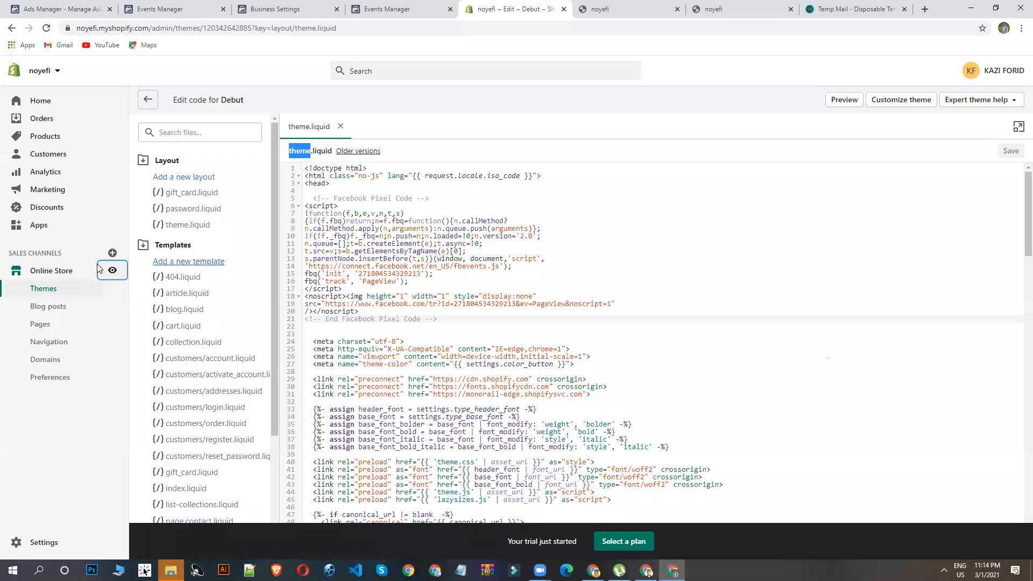
- Continue the pixel setup in Events Manager and turn on Automatic Advanced Matching with all customer information types enabled
{"action": "left_click", "coordinate": [403, 7]}
{"action": "left_click", "coordinate": [695, 485]}
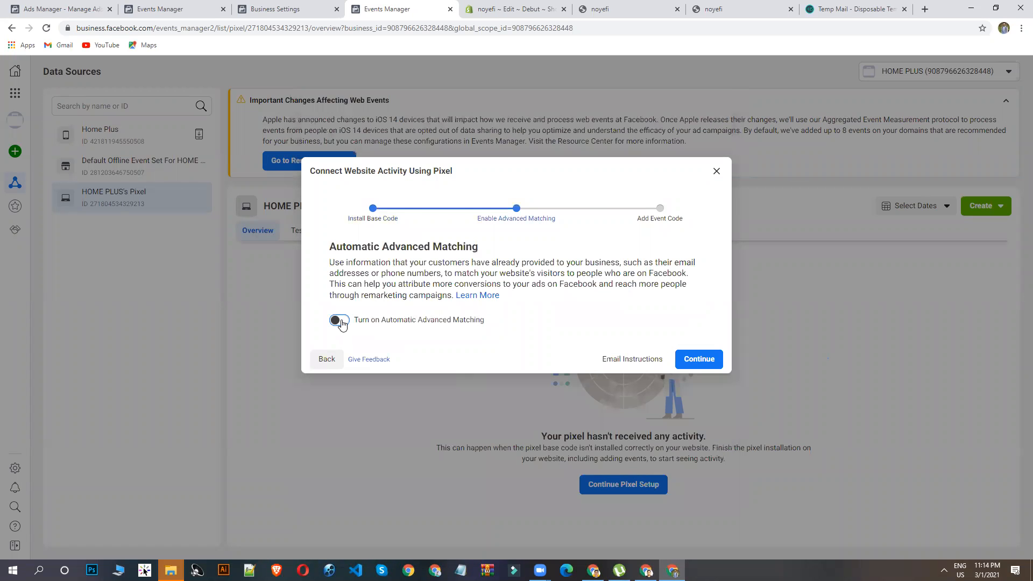
{"action": "left_click", "coordinate": [340, 321]}
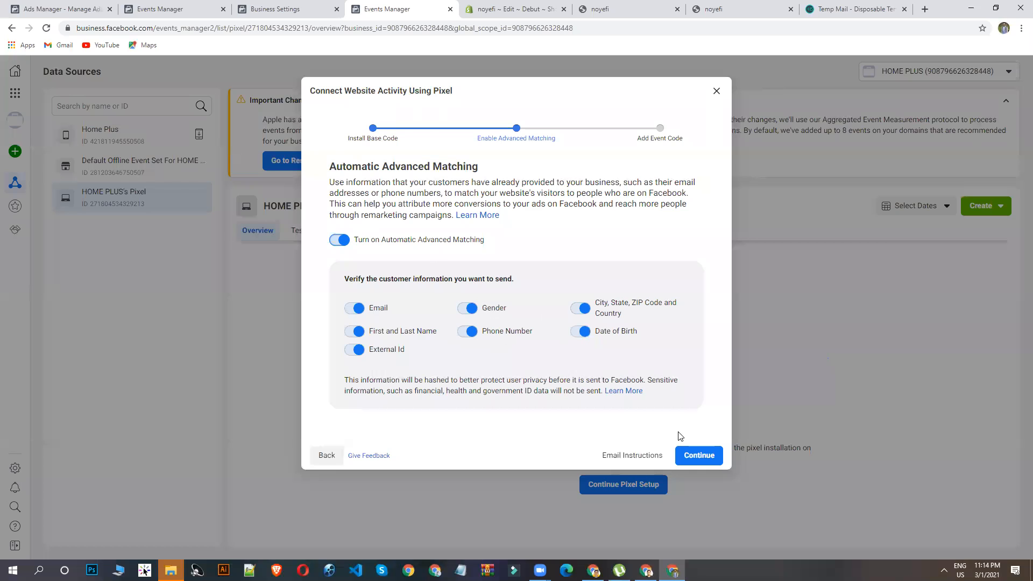
{"action": "left_click", "coordinate": [696, 455]}
- Cancel the event setup dialog without entering a website URL and reload the pixel's overview page
{"action": "left_click", "coordinate": [684, 437]}
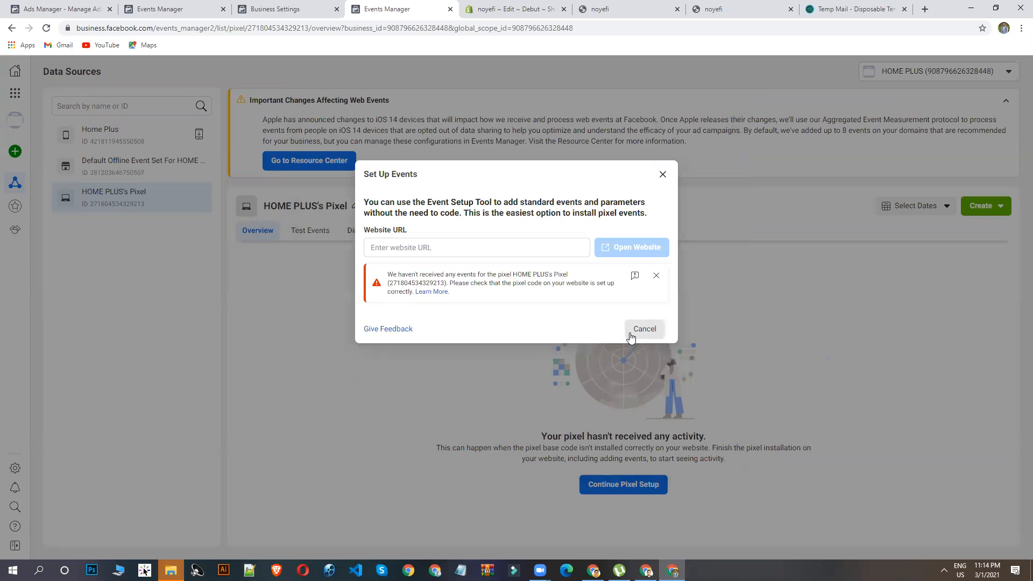
{"action": "left_click", "coordinate": [631, 337]}
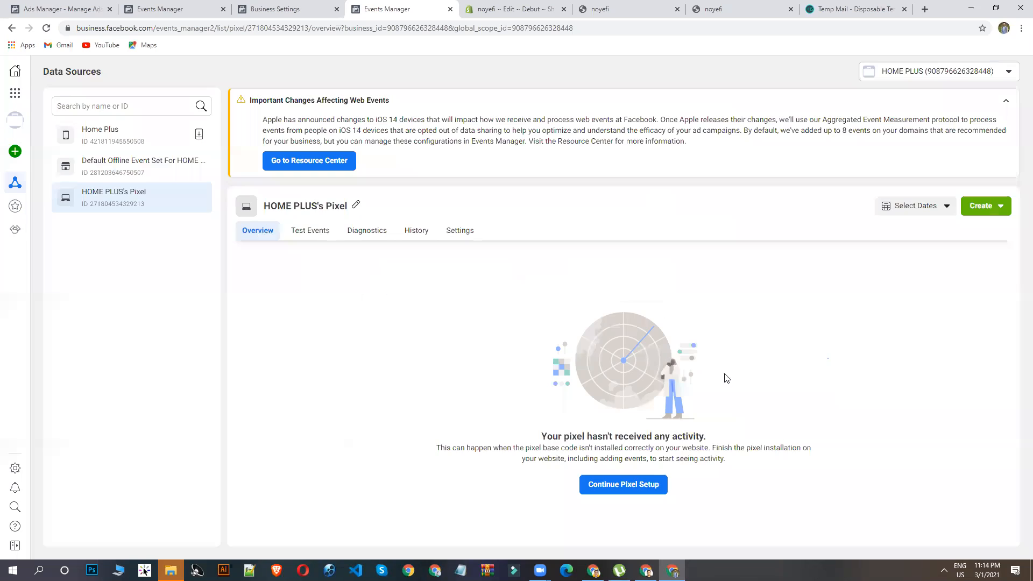
{"action": "left_click", "coordinate": [48, 29]}
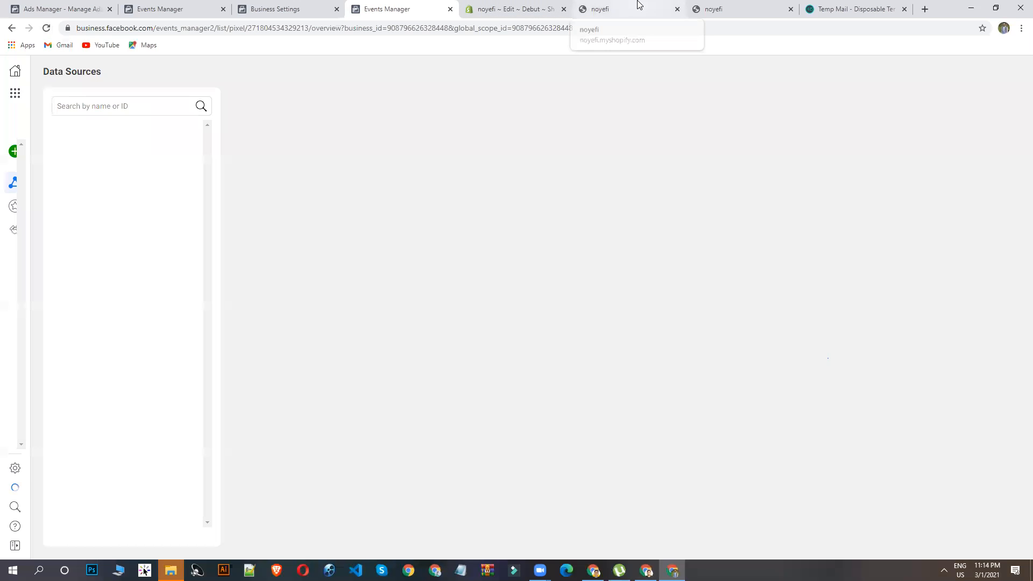
- Copy the storefront address noyefi.myshopify.com and open it in a new tab of the other Chrome profile window
{"action": "left_click", "coordinate": [639, 5]}
{"action": "left_click", "coordinate": [165, 30]}
{"action": "key", "text": "ctrl+c"}
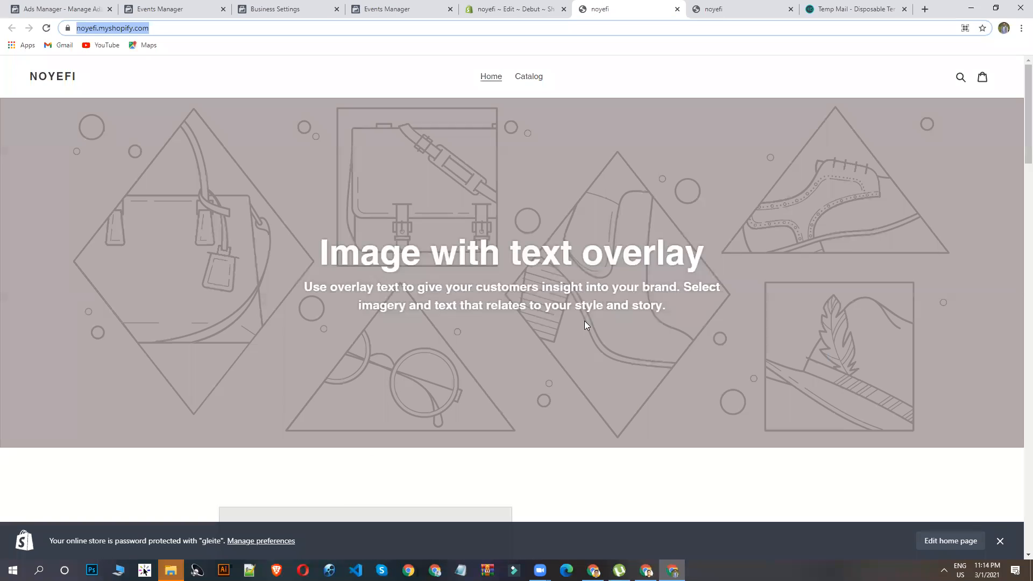
{"action": "left_click", "coordinate": [594, 570]}
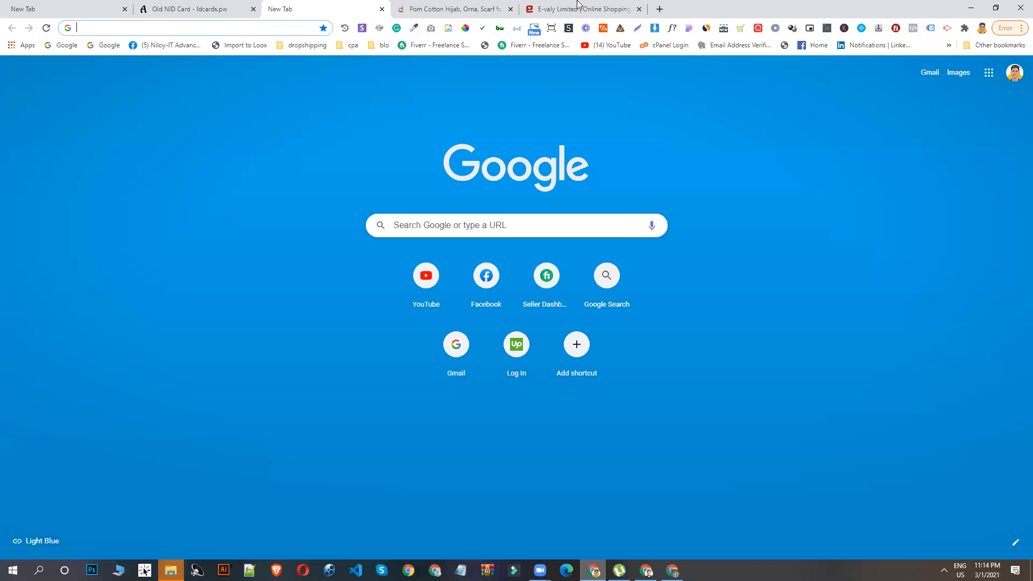
{"action": "left_click", "coordinate": [660, 9]}
{"action": "key", "text": "ctrl+v"}
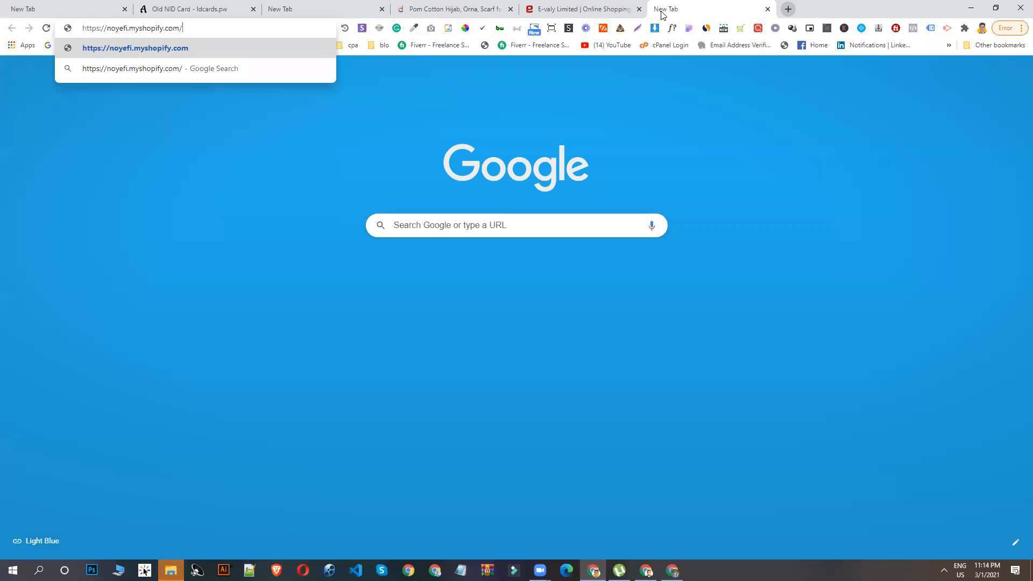
{"action": "key", "text": "Return"}
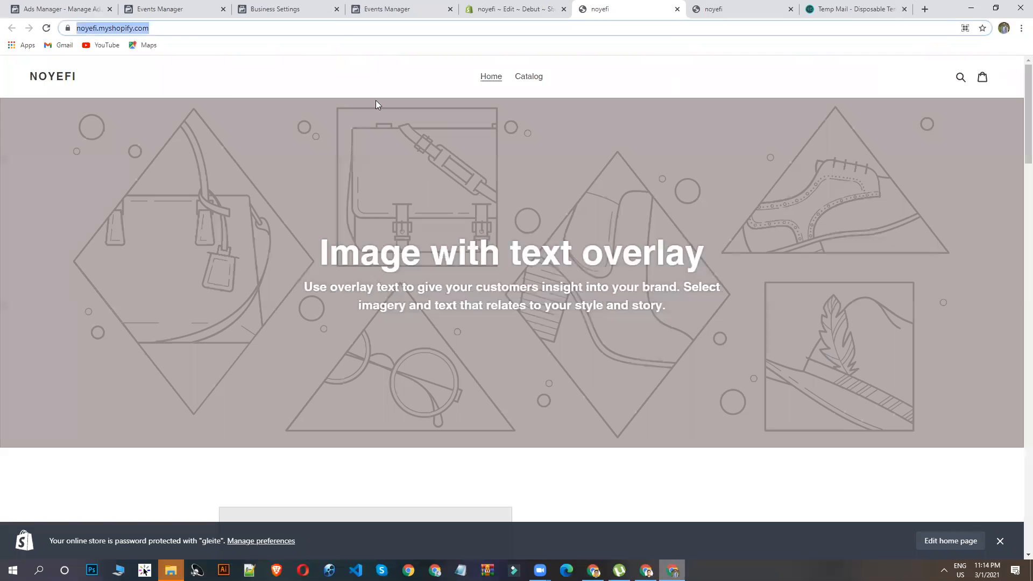
- Open the online store preferences in the Shopify admin and copy the storefront password from the password protection section
{"action": "left_click", "coordinate": [511, 9]}
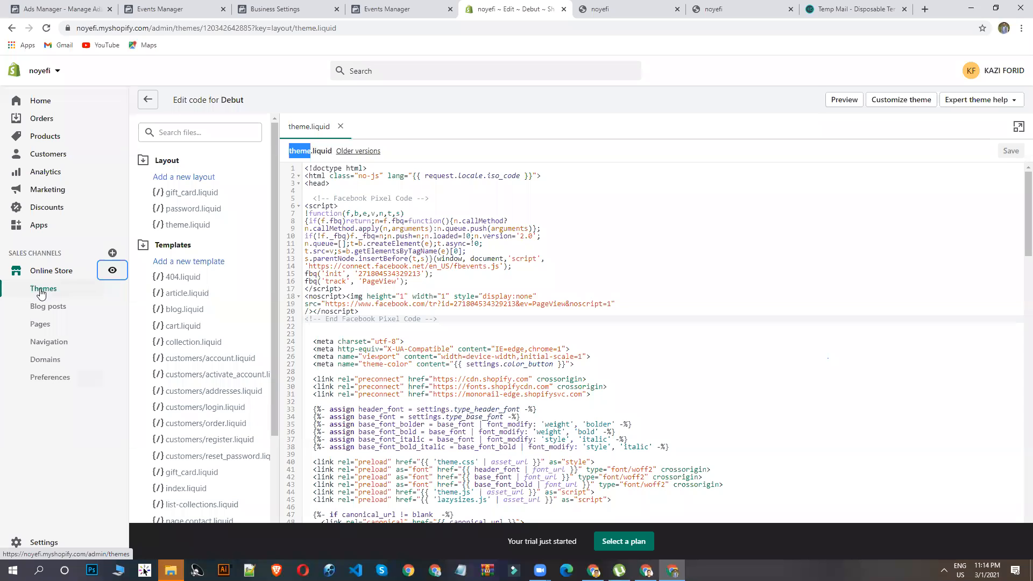
{"action": "left_click", "coordinate": [51, 379]}
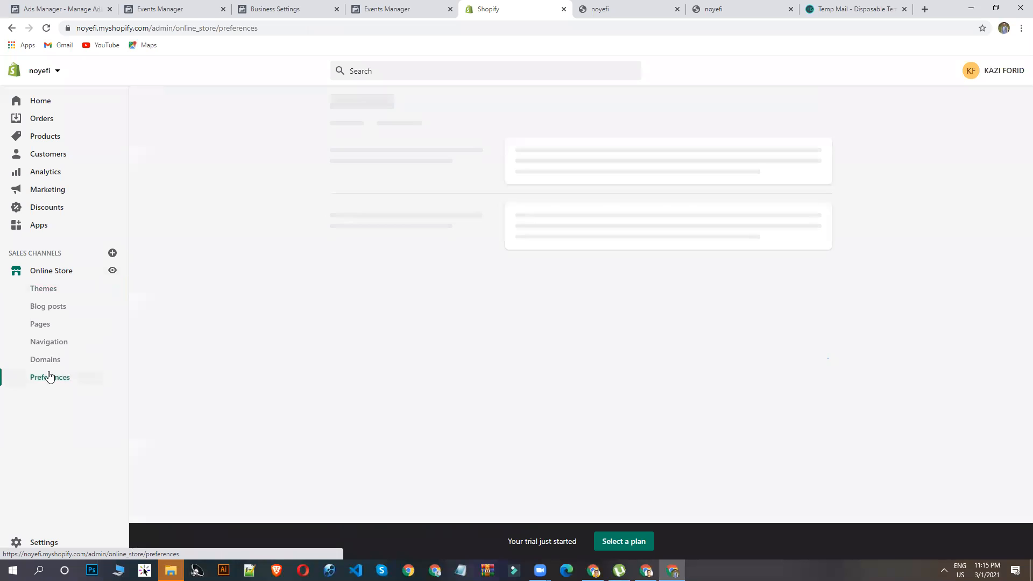
{"action": "scroll", "coordinate": [632, 249], "scroll_direction": "down", "scroll_amount": 4}
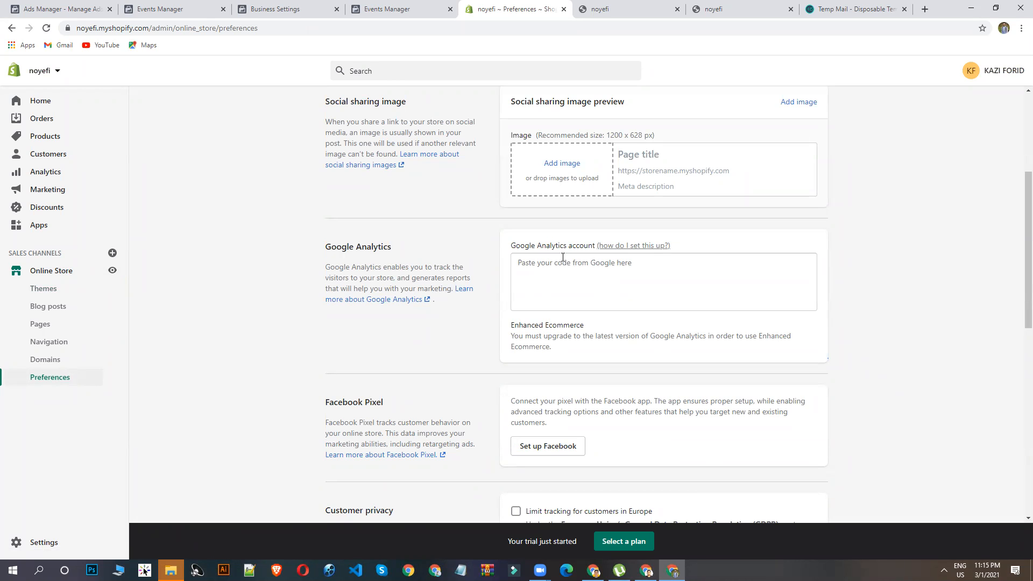
{"action": "scroll", "coordinate": [563, 258], "scroll_direction": "down", "scroll_amount": 10}
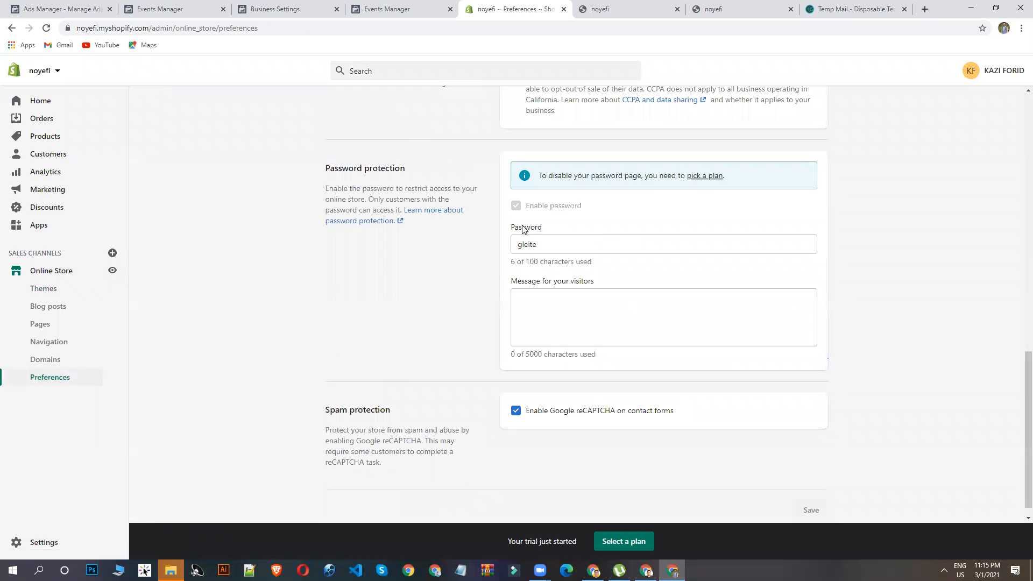
{"action": "left_click_drag", "start_coordinate": [550, 247], "coordinate": [466, 251]}
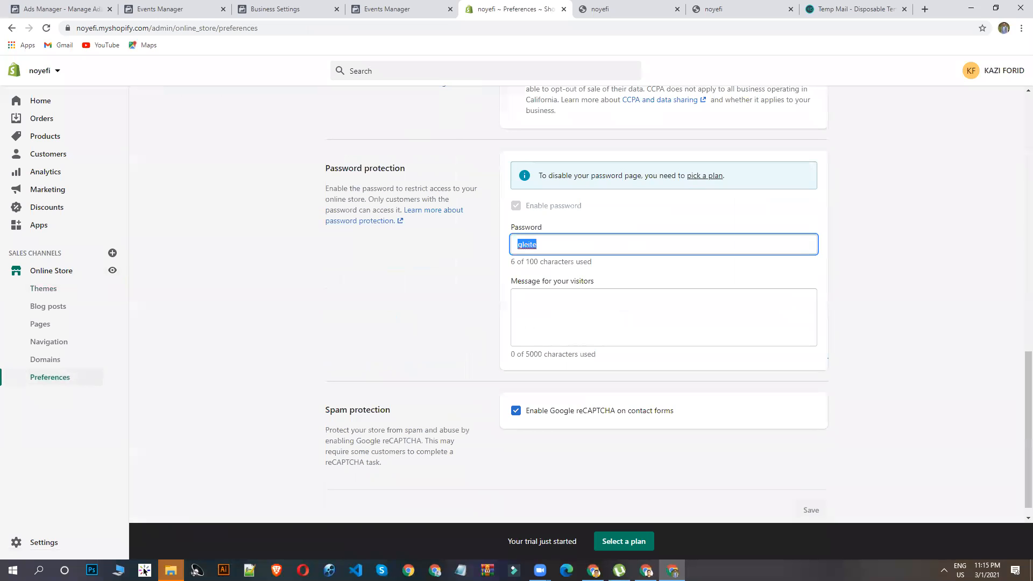
- Return to the other Chrome window, enter the store using the storefront password and look through its home page
{"action": "left_click", "coordinate": [594, 570]}
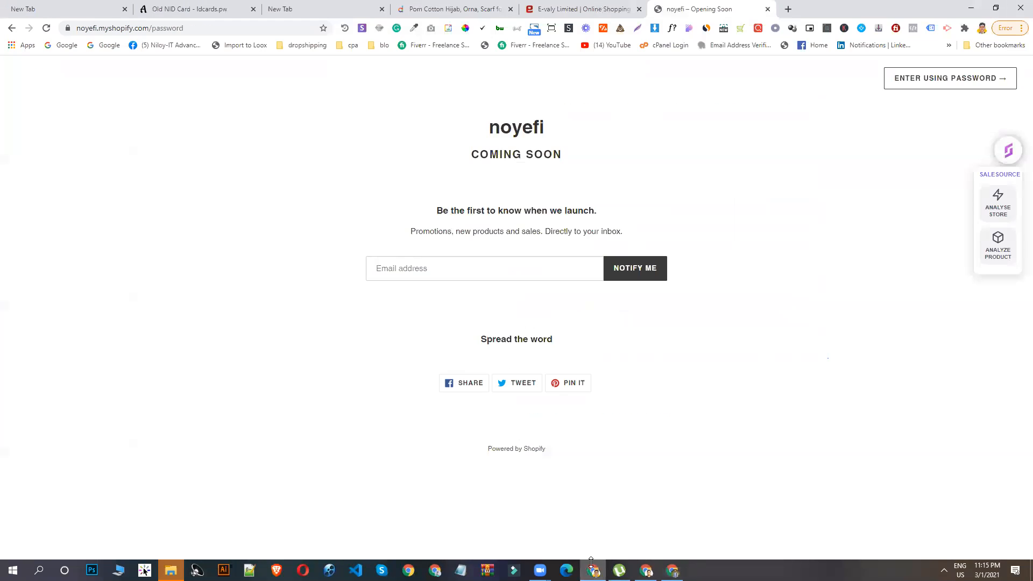
{"action": "left_click", "coordinate": [956, 85]}
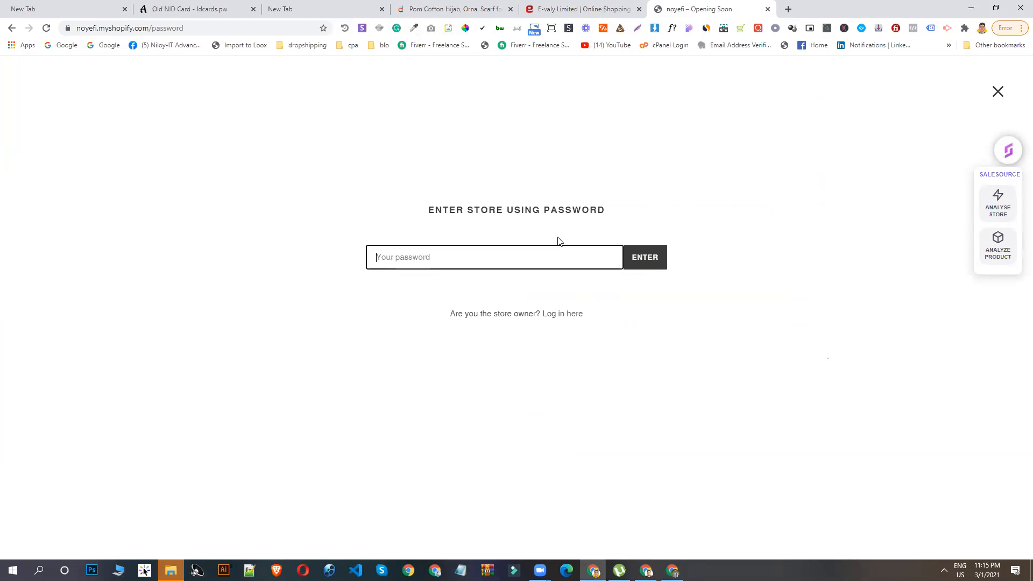
{"action": "key", "text": "ctrl+v"}
{"action": "left_click", "coordinate": [648, 262]}
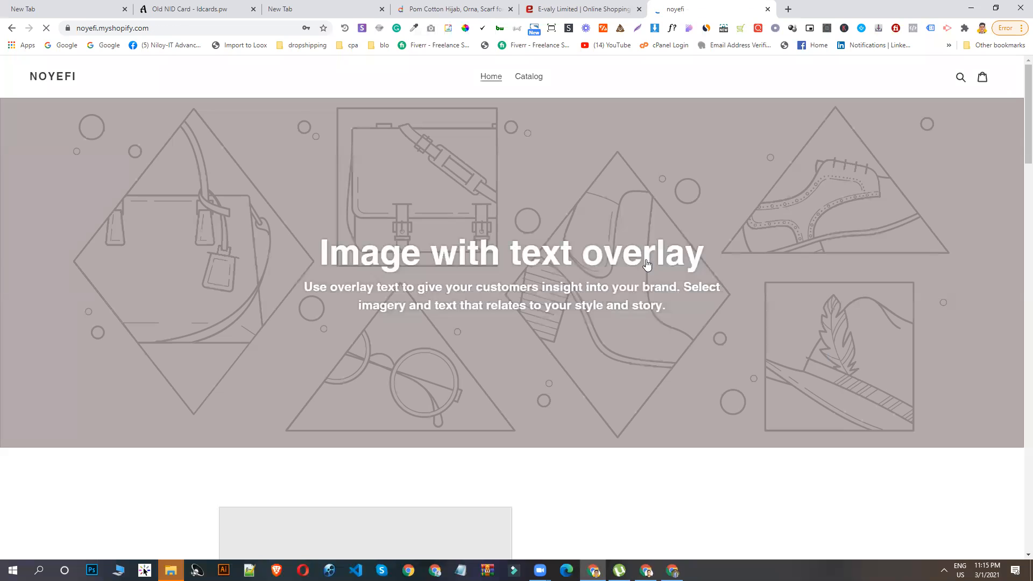
{"action": "scroll", "coordinate": [354, 238], "scroll_direction": "down", "scroll_amount": 12}
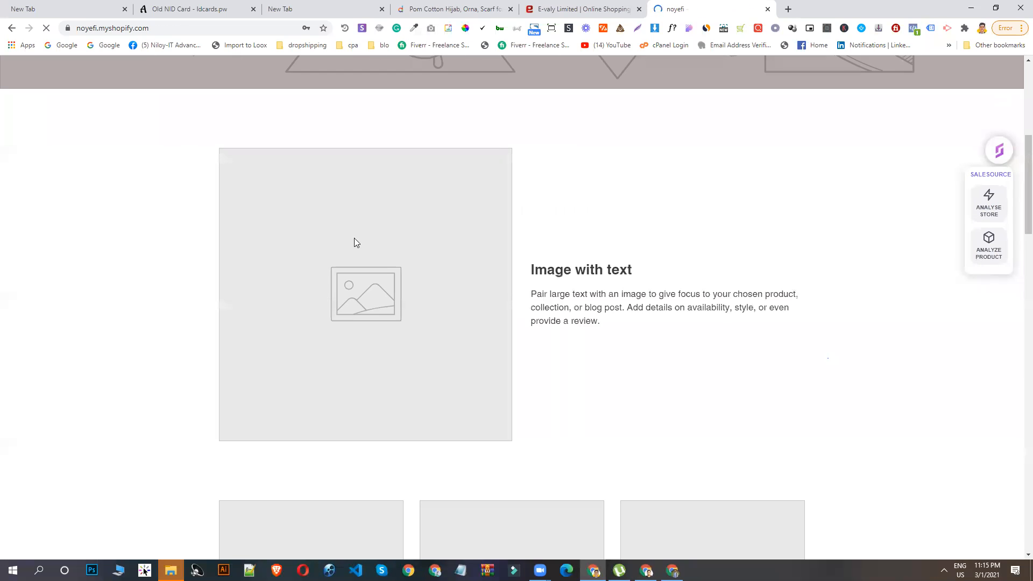
{"action": "scroll", "coordinate": [461, 283], "scroll_direction": "down", "scroll_amount": 18}
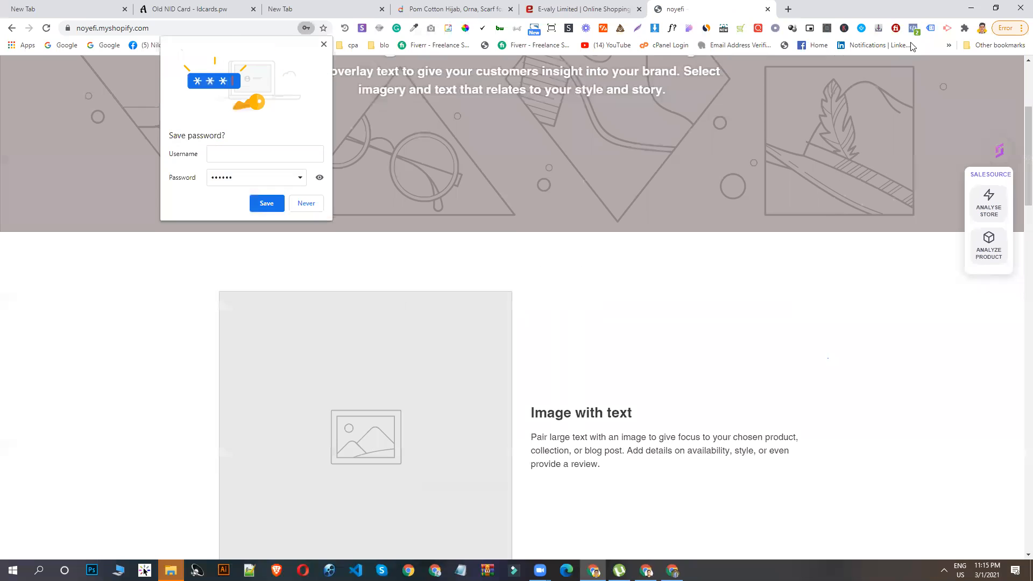
- Check the noyefi storefront with the Facebook Pixel Helper extension and look further through the home page
{"action": "left_click", "coordinate": [914, 28]}
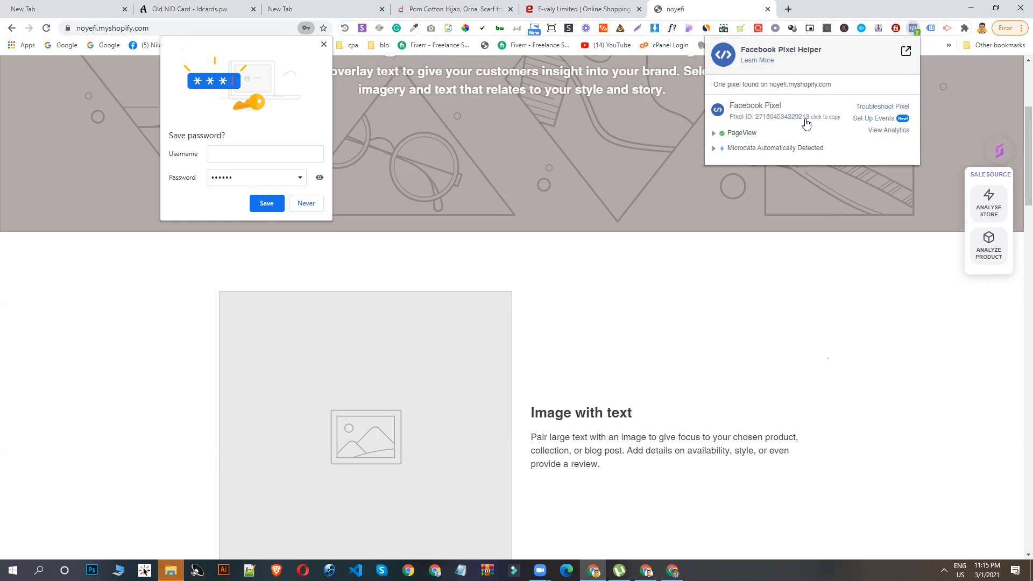
{"action": "scroll", "coordinate": [652, 240], "scroll_direction": "down", "scroll_amount": 10}
{"action": "scroll", "coordinate": [511, 248], "scroll_direction": "up", "scroll_amount": 4}
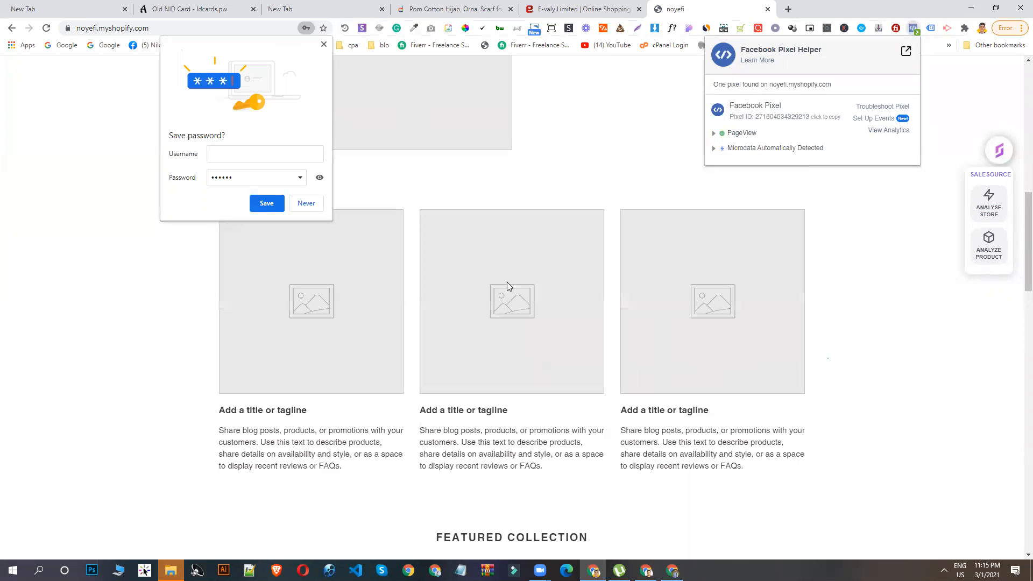
{"action": "left_click", "coordinate": [478, 242]}
{"action": "scroll", "coordinate": [679, 366], "scroll_direction": "down", "scroll_amount": 8}
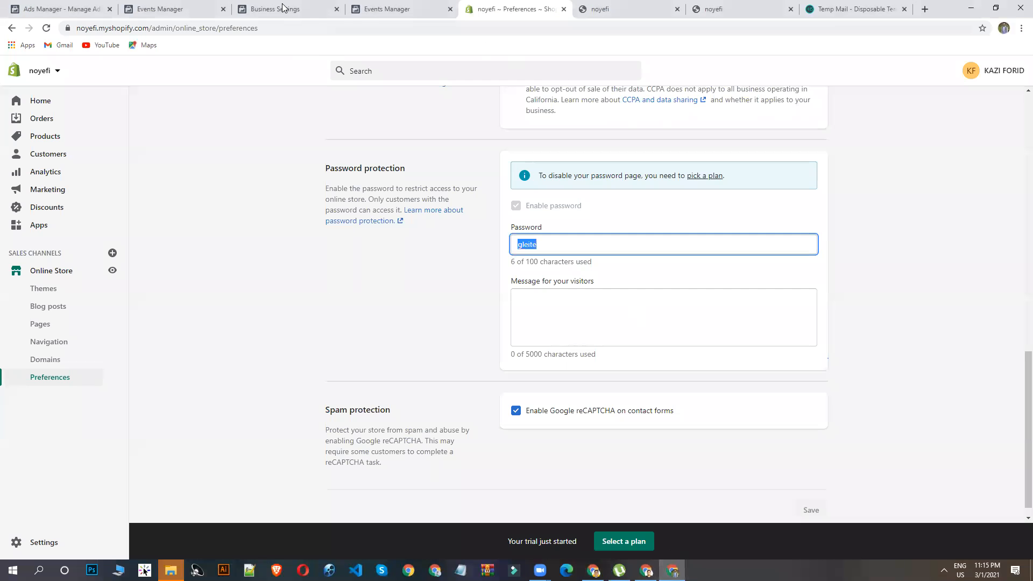
- Return to the HOME PLUS pixel's overview in Events Manager in the other Chrome window, reload it and check when activity was last received
{"action": "left_click", "coordinate": [283, 7]}
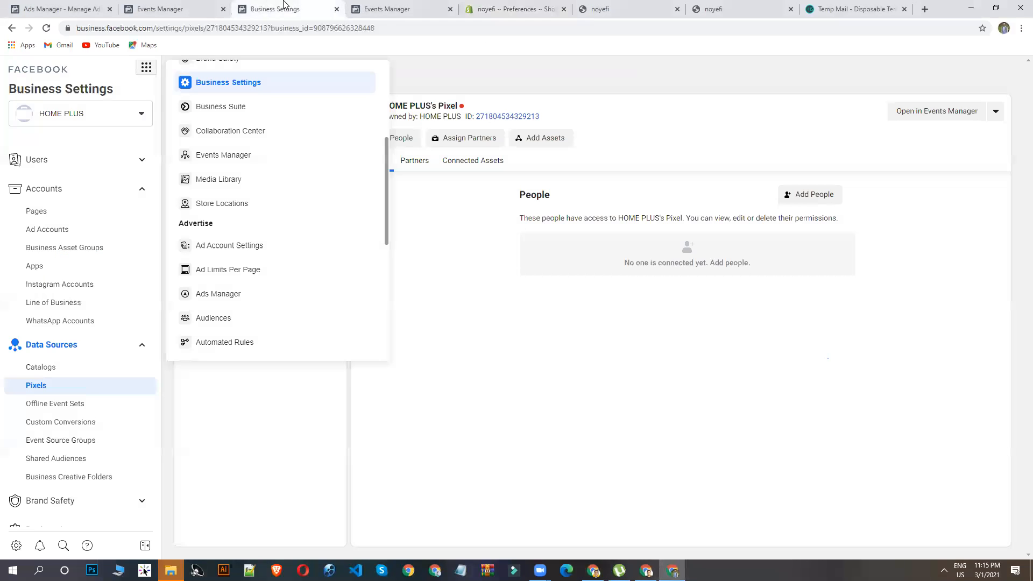
{"action": "left_click", "coordinate": [377, 8]}
{"action": "left_click", "coordinate": [620, 171]}
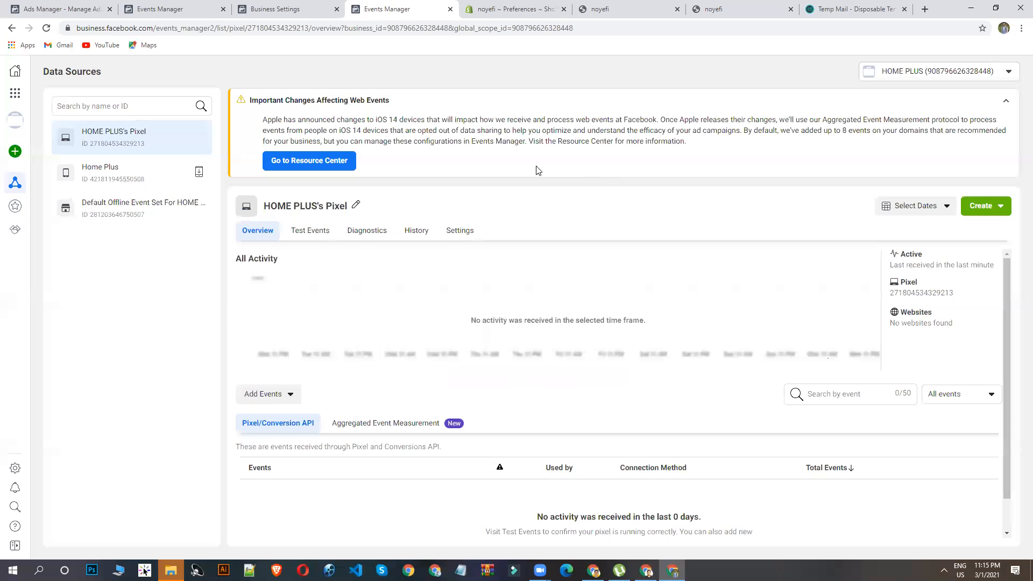
{"action": "left_click", "coordinate": [47, 27]}
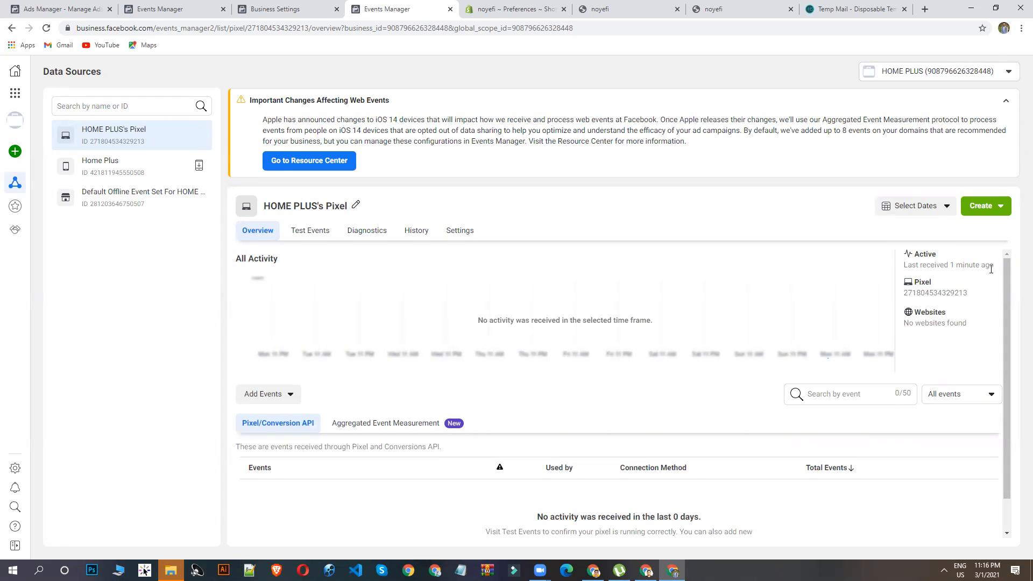
{"action": "double_click", "coordinate": [963, 265]}
{"action": "triple_click", "coordinate": [957, 267]}
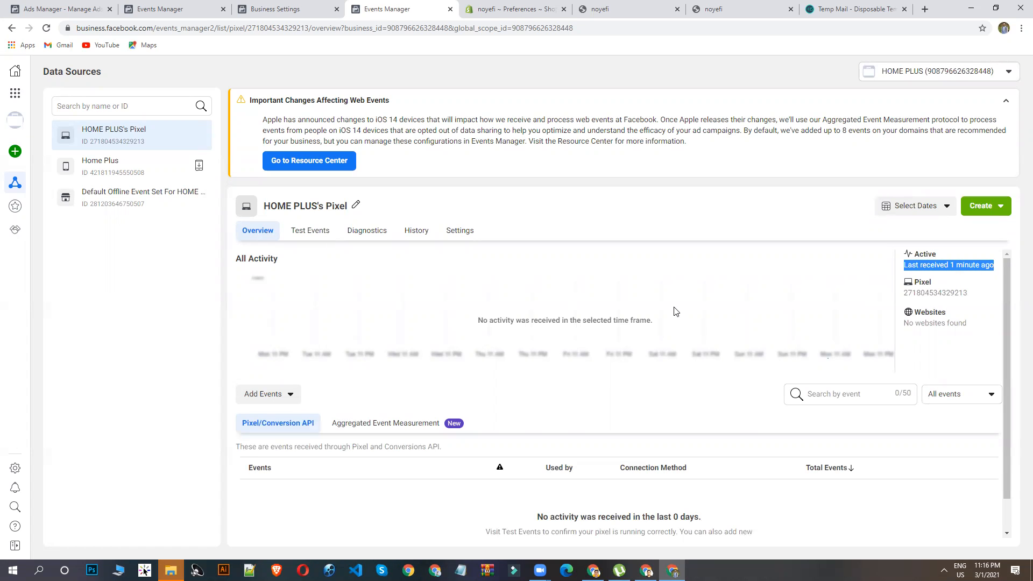
- Look briefly at the pixel's Test Events and Diagnostics pages, ending back on its overview
{"action": "left_click", "coordinate": [307, 232]}
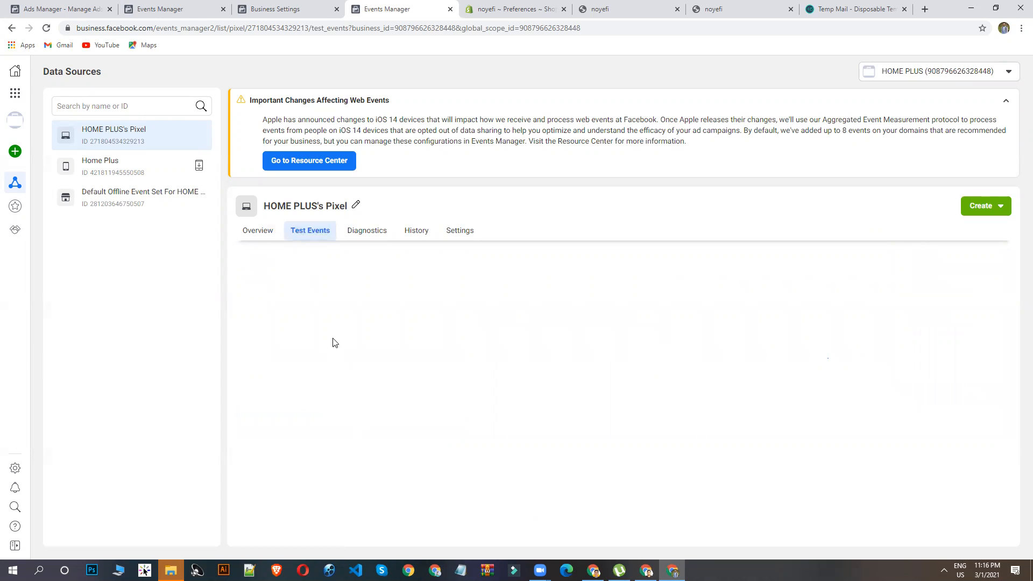
{"action": "left_click", "coordinate": [366, 231]}
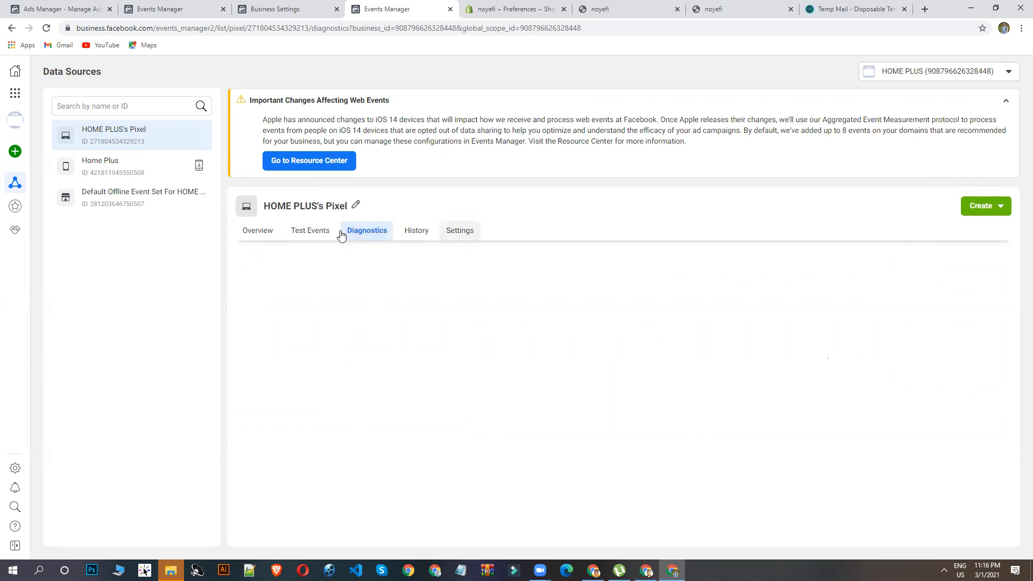
{"action": "left_click", "coordinate": [250, 231]}
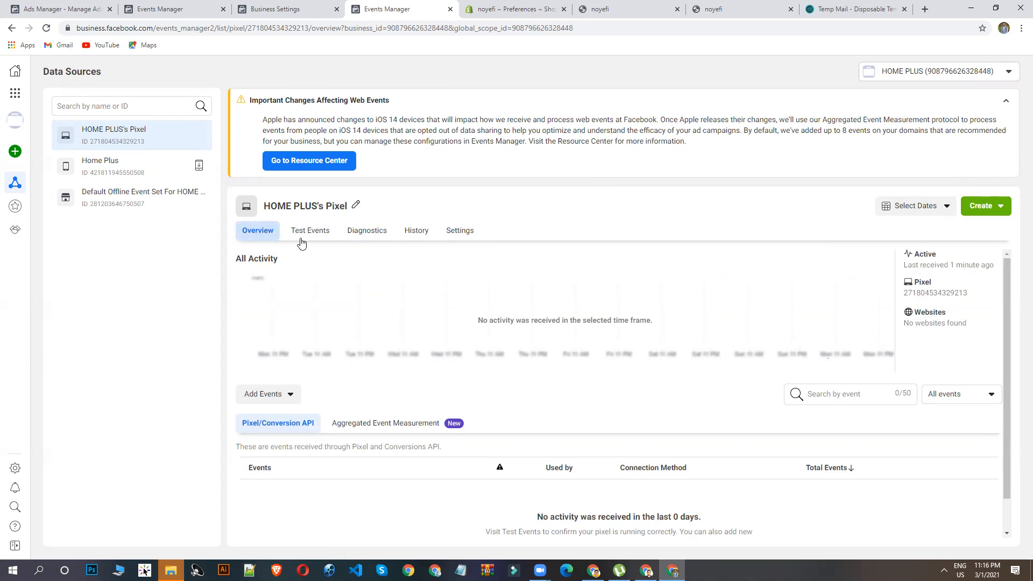
- Turn on Track Events Automatically Without Code in the Event Setup section of the pixel's settings
{"action": "left_click", "coordinate": [456, 238]}
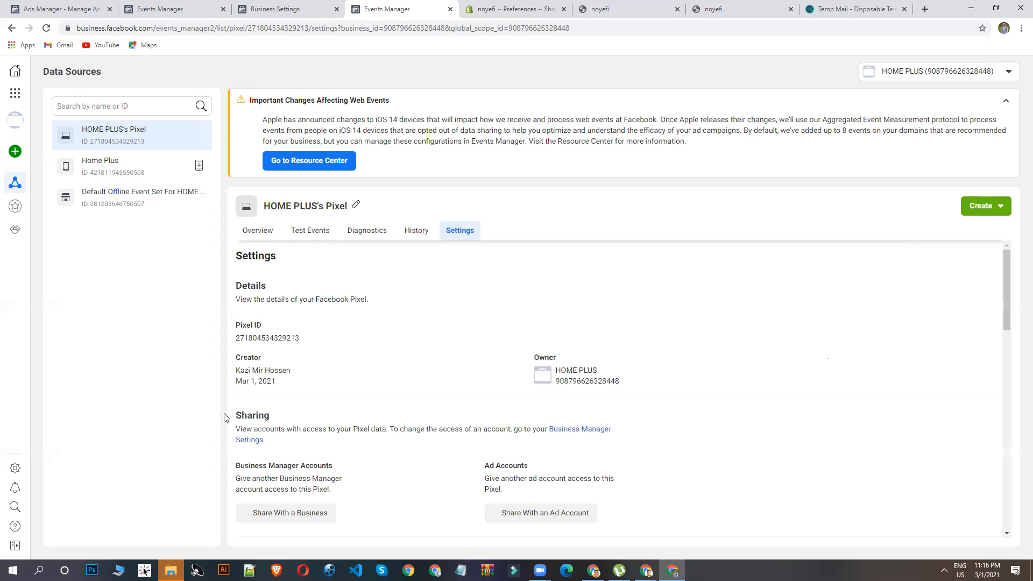
{"action": "scroll", "coordinate": [255, 408], "scroll_direction": "down", "scroll_amount": 10}
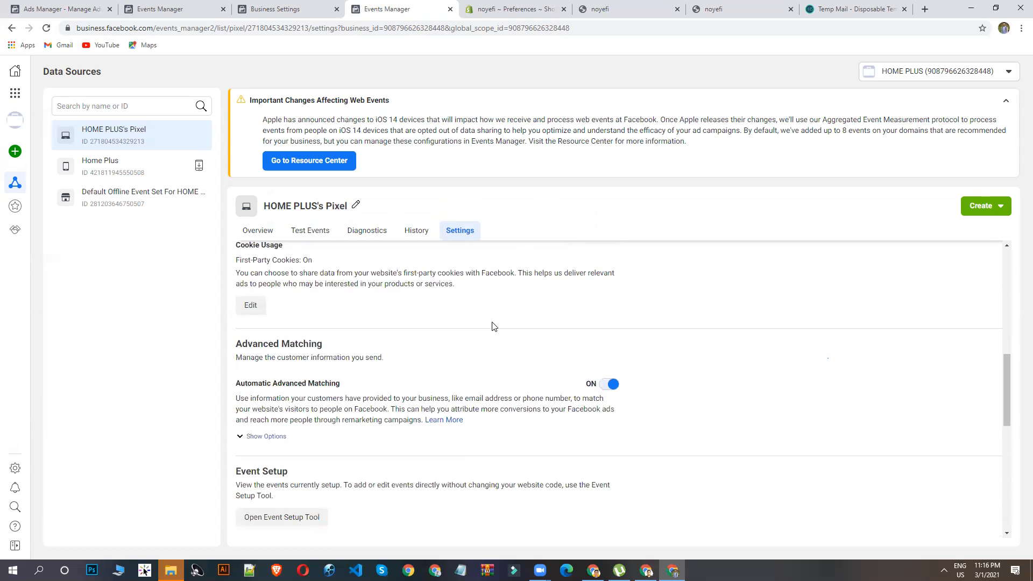
{"action": "scroll", "coordinate": [473, 335], "scroll_direction": "down", "scroll_amount": 3}
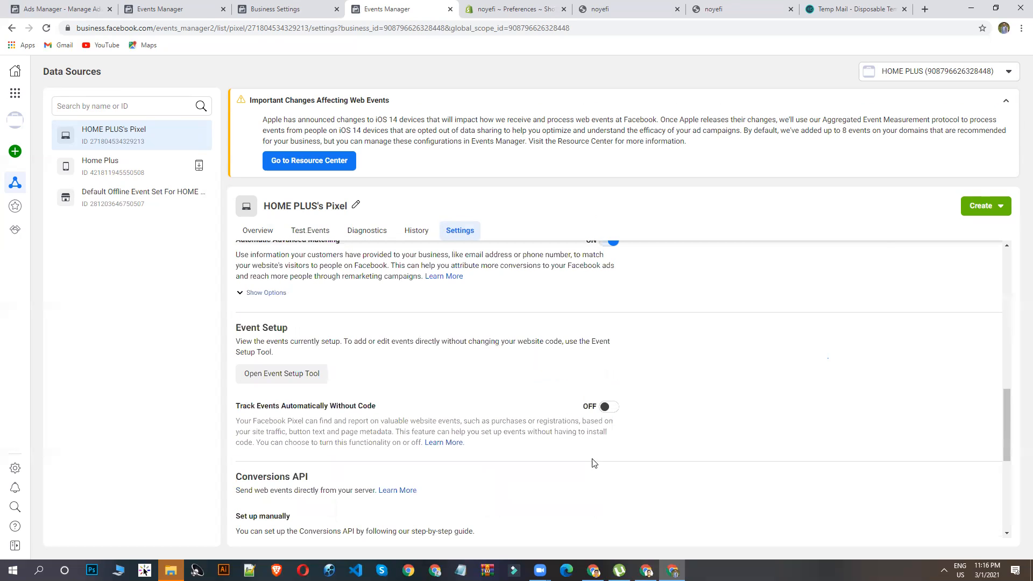
{"action": "left_click", "coordinate": [608, 408]}
{"action": "scroll", "coordinate": [597, 405], "scroll_direction": "down", "scroll_amount": 5}
{"action": "scroll", "coordinate": [473, 272], "scroll_direction": "up", "scroll_amount": 8}
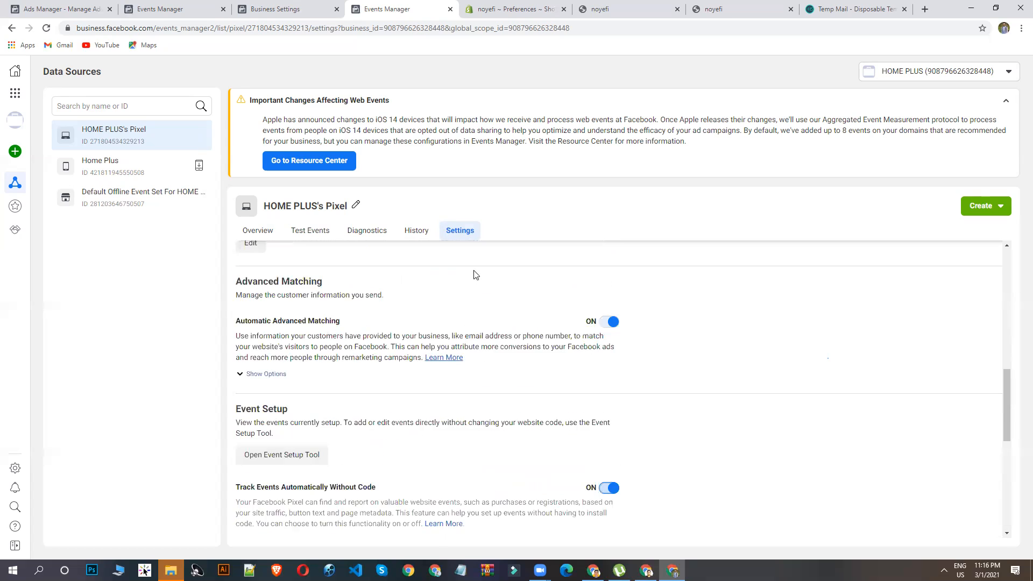
- Review the pixel's change history and active diagnostics issues, ending at the browser and server test event instructions
{"action": "left_click", "coordinate": [419, 239]}
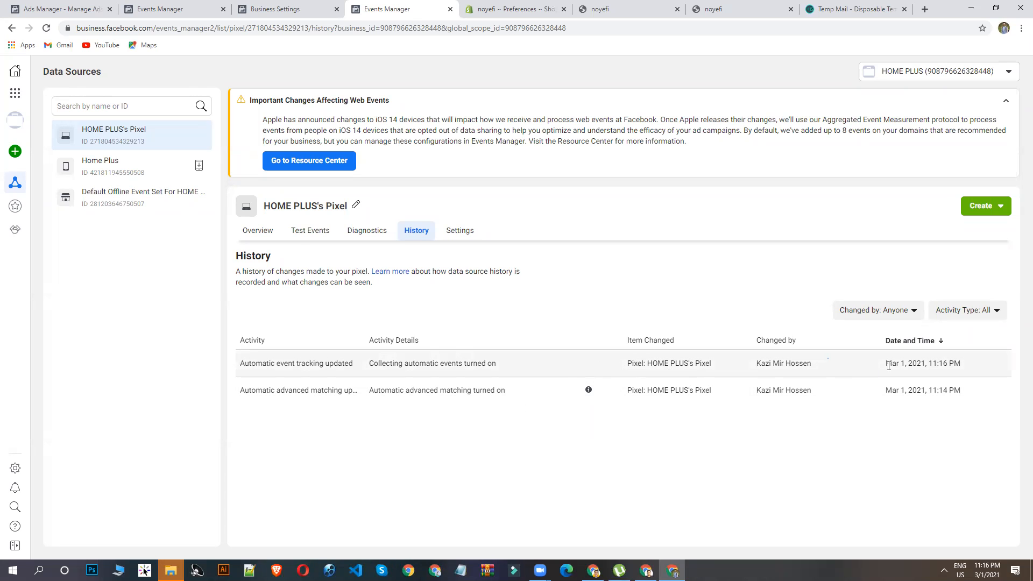
{"action": "left_click", "coordinate": [366, 231]}
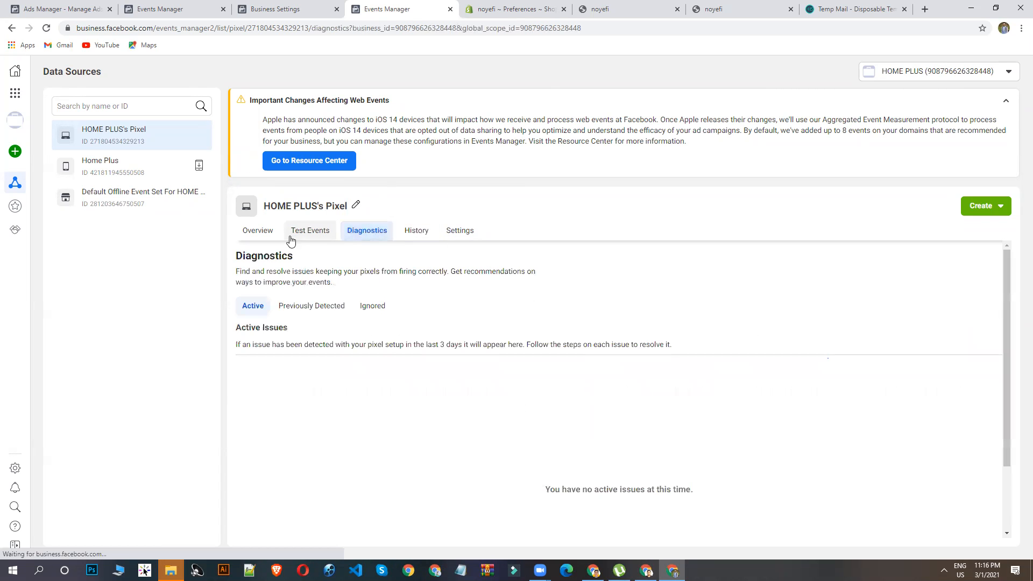
{"action": "left_click", "coordinate": [321, 231]}
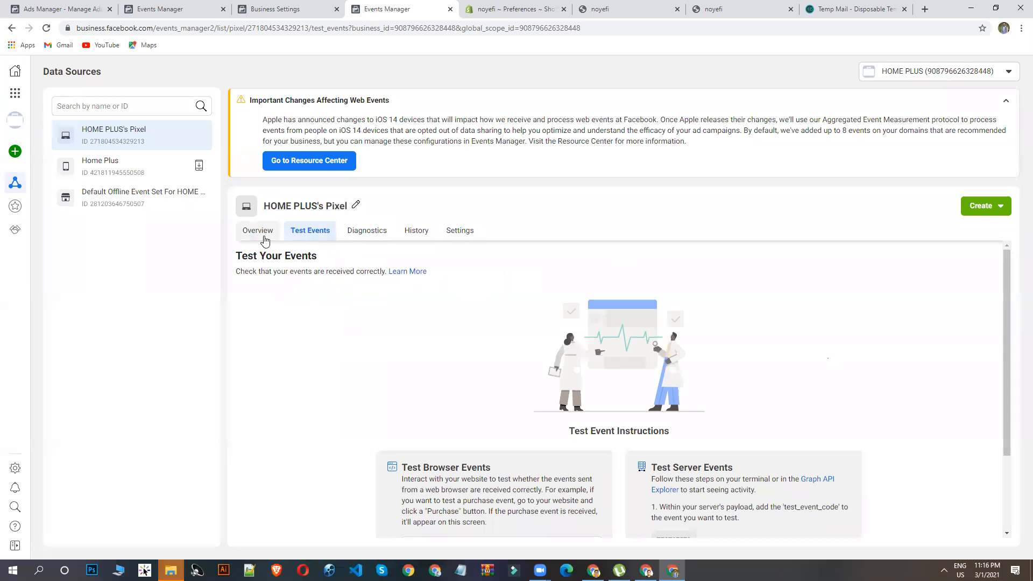
{"action": "scroll", "coordinate": [681, 380], "scroll_direction": "down", "scroll_amount": 2}
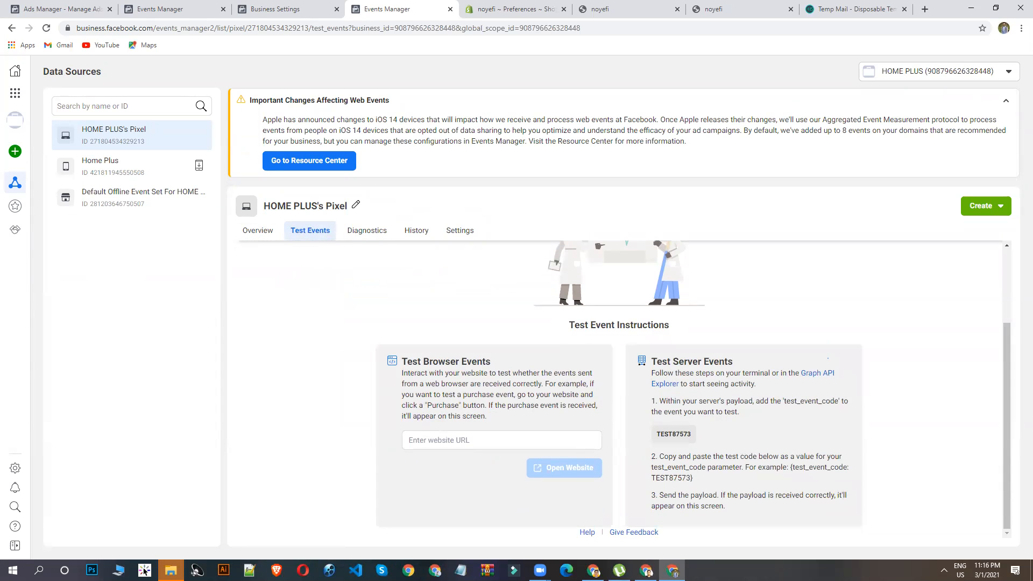